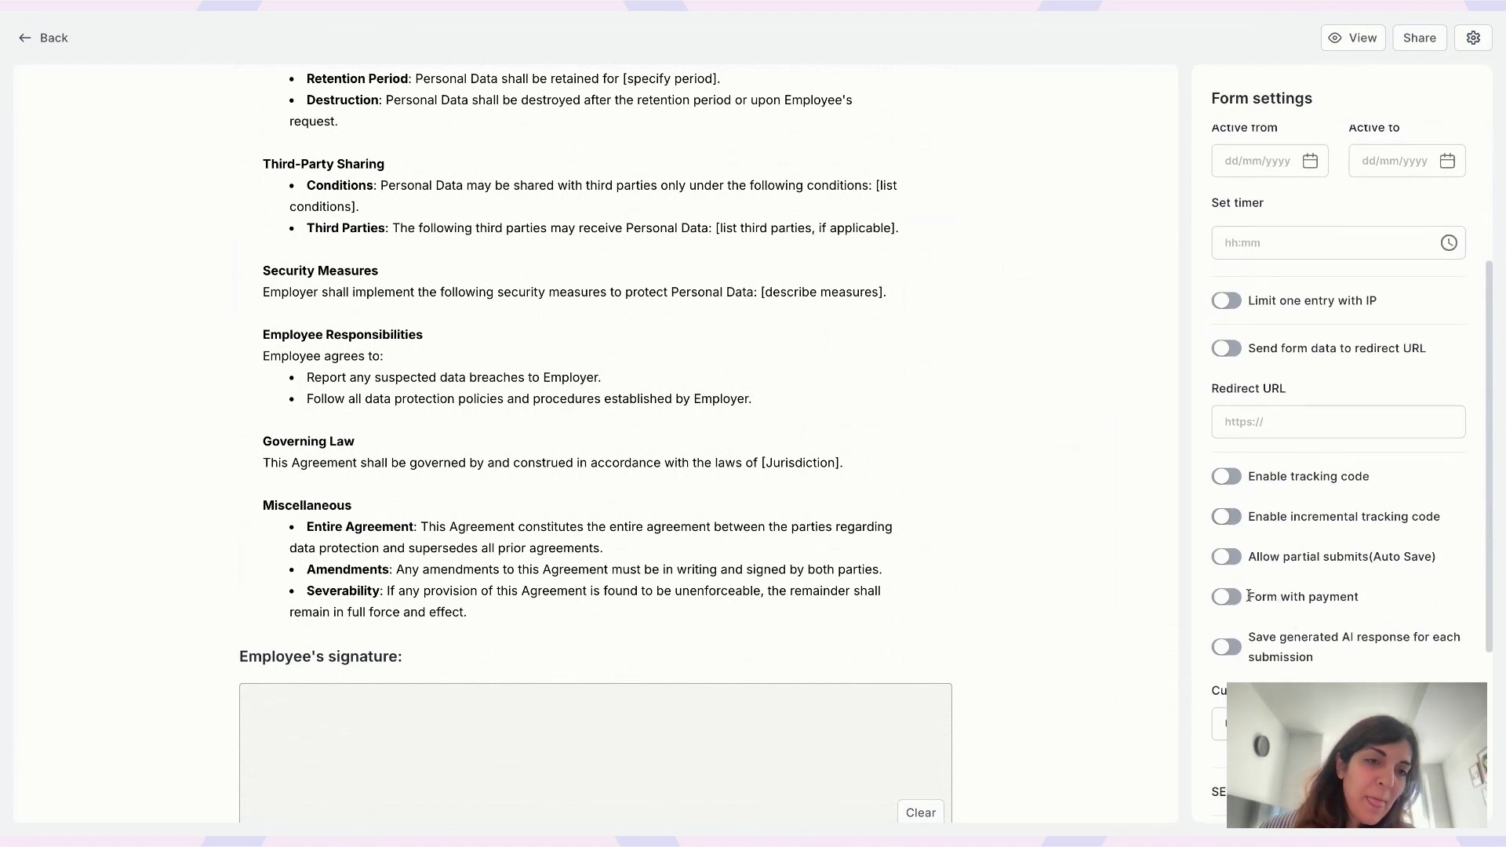
# - Switch on 'Allow partial submits (Auto Save)' and 'Show save now and resume later button' in Form settings
pyautogui.click(1232, 558)
pyautogui.scroll(-2, 1233, 561)
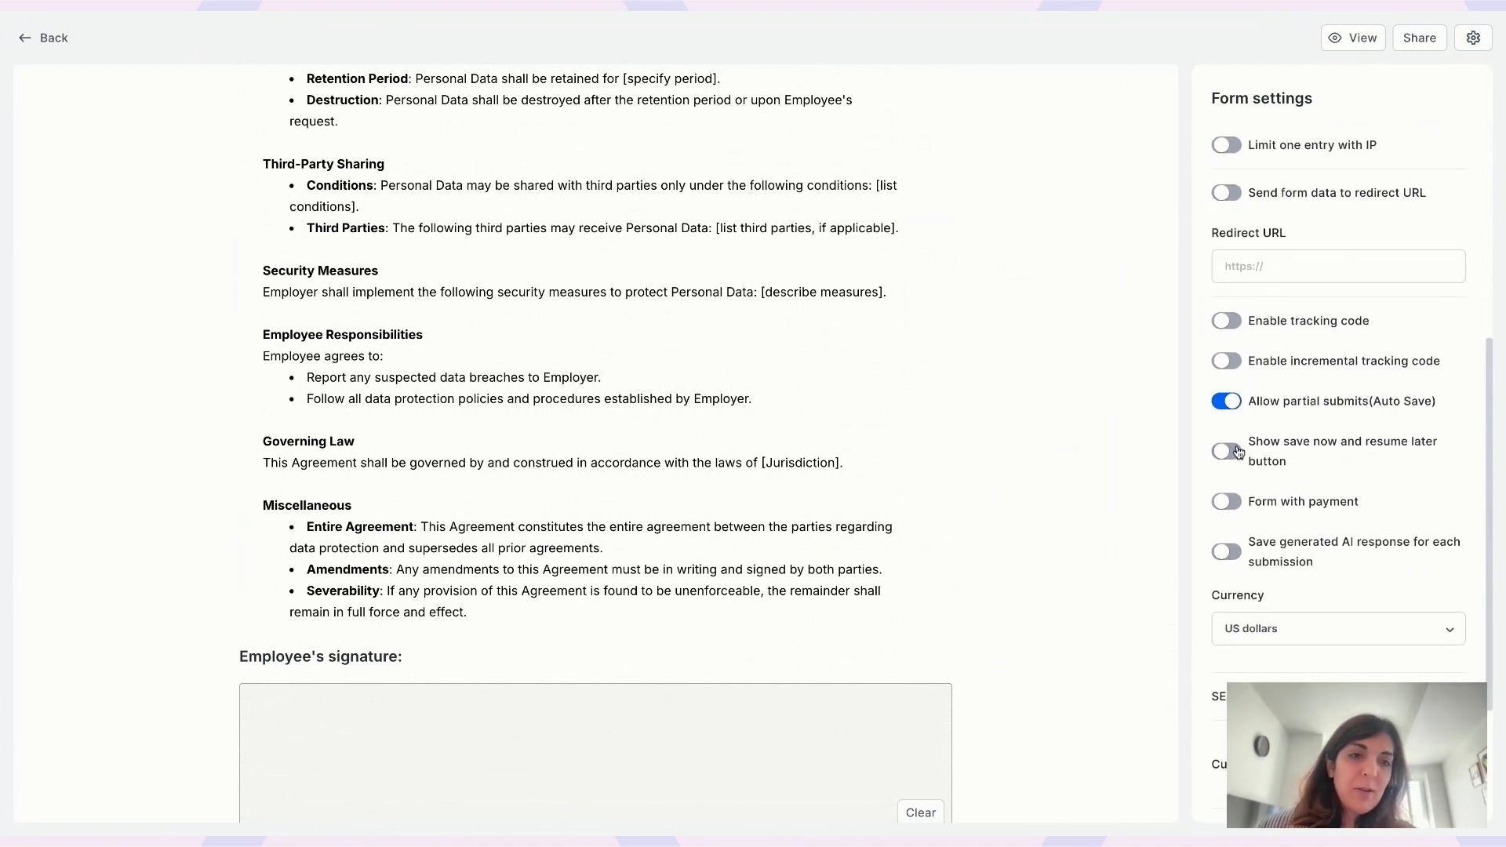
pyautogui.click(1229, 453)
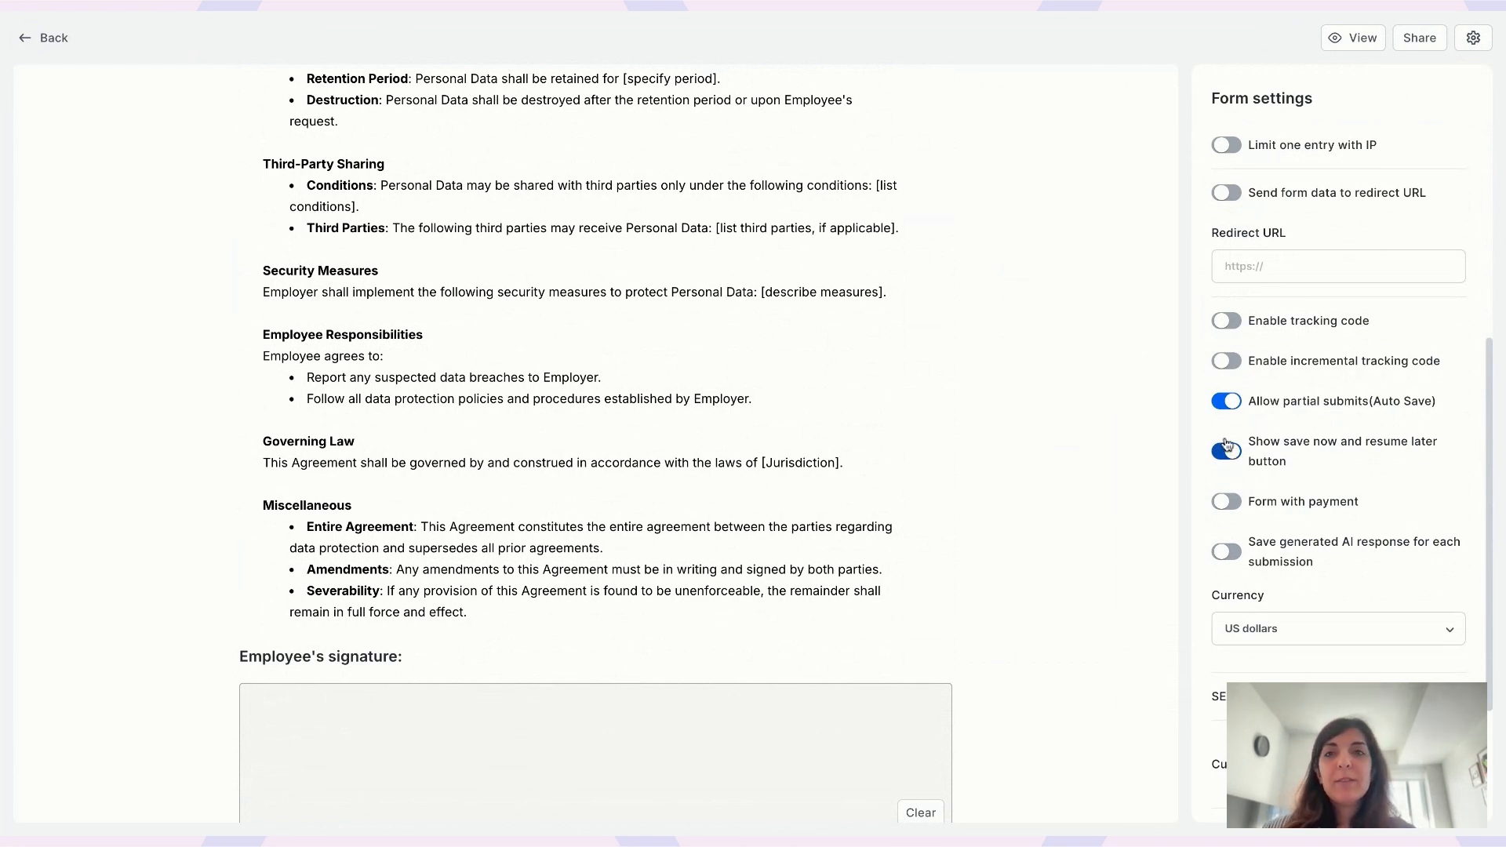
# - Preview the Confidentiality Agreement form as a respondent, trying the Full name field, then close the preview
pyautogui.click(1344, 40)
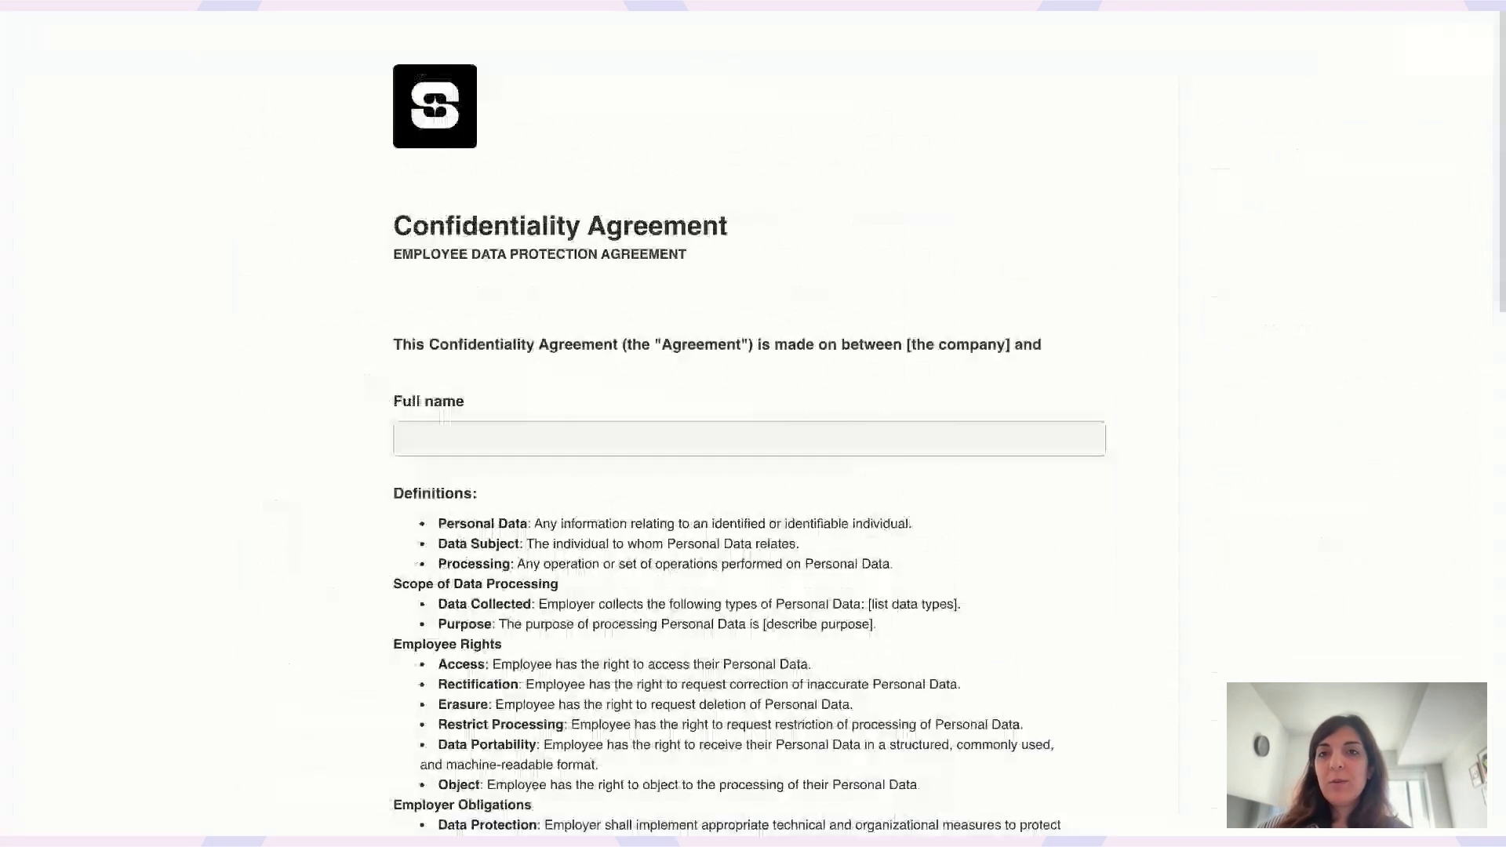
pyautogui.click(570, 450)
pyautogui.scroll(-1, 569, 450)
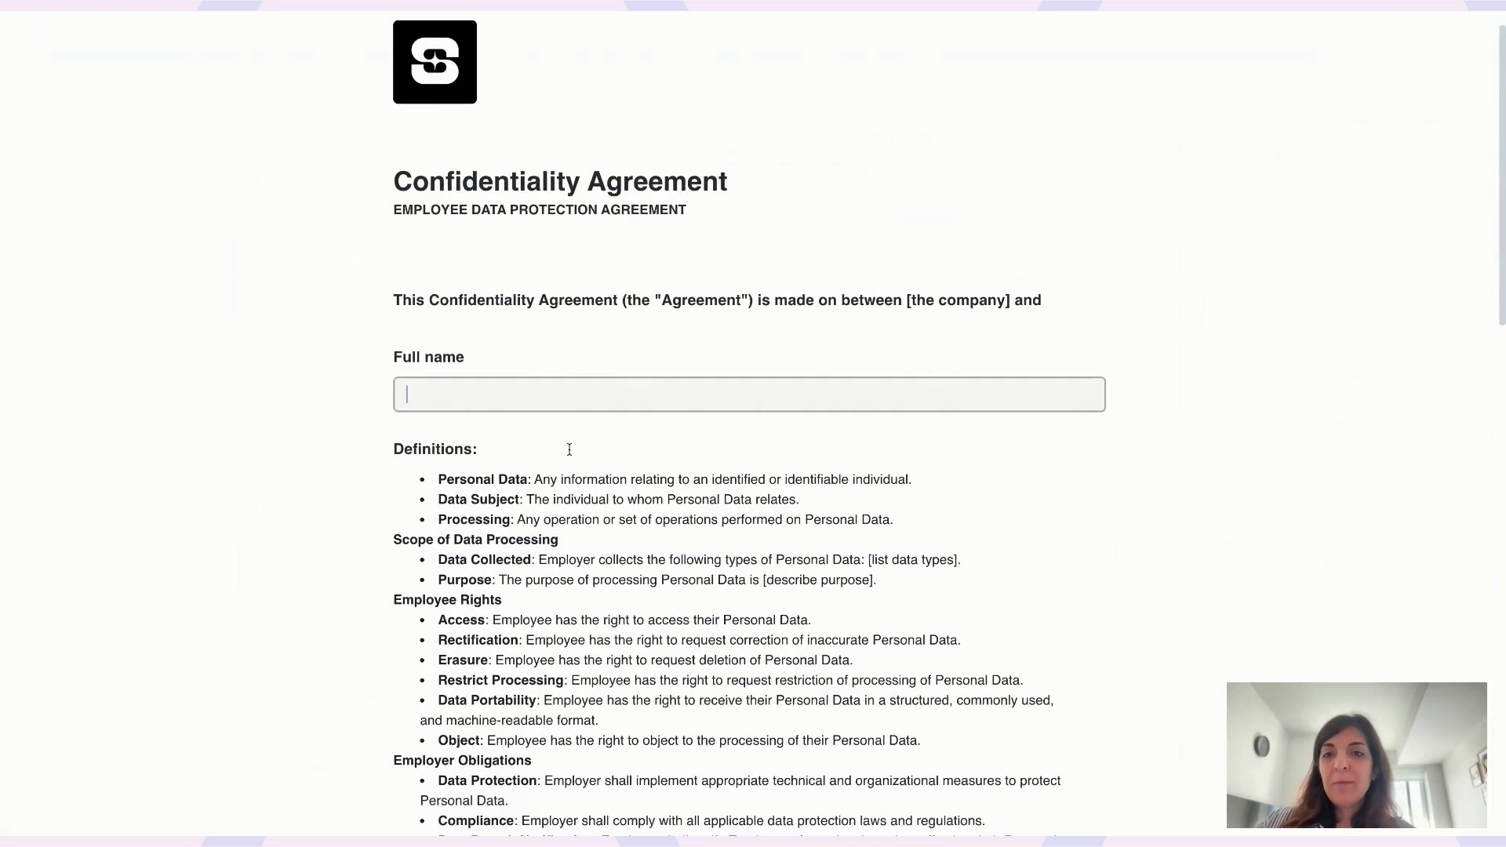
pyautogui.click(857, 13)
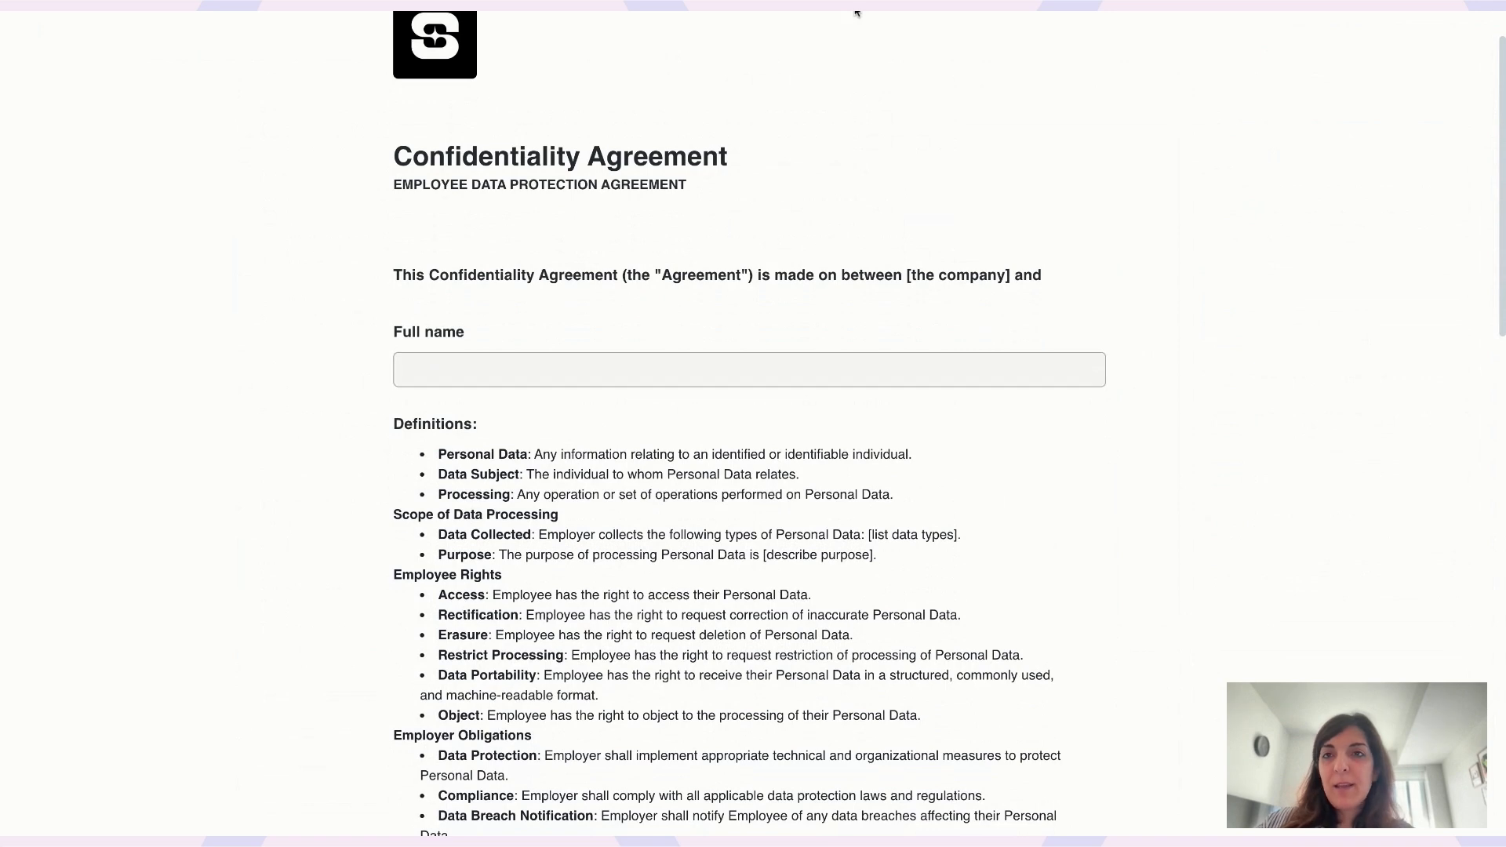
pyautogui.press('Escape')
pyautogui.scroll(-9, 584, 461)
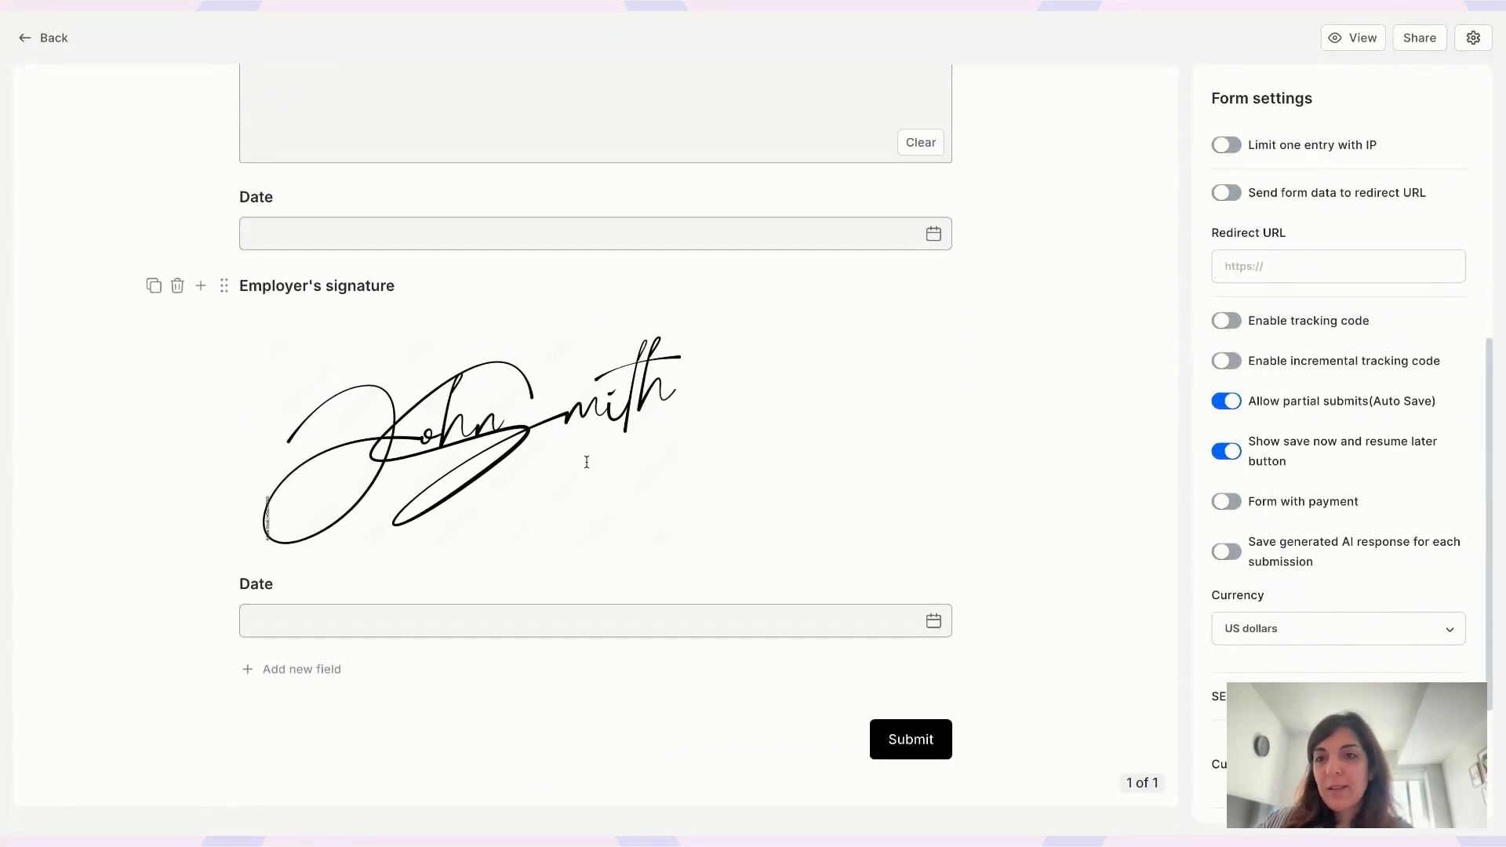
pyautogui.scroll(3, 584, 462)
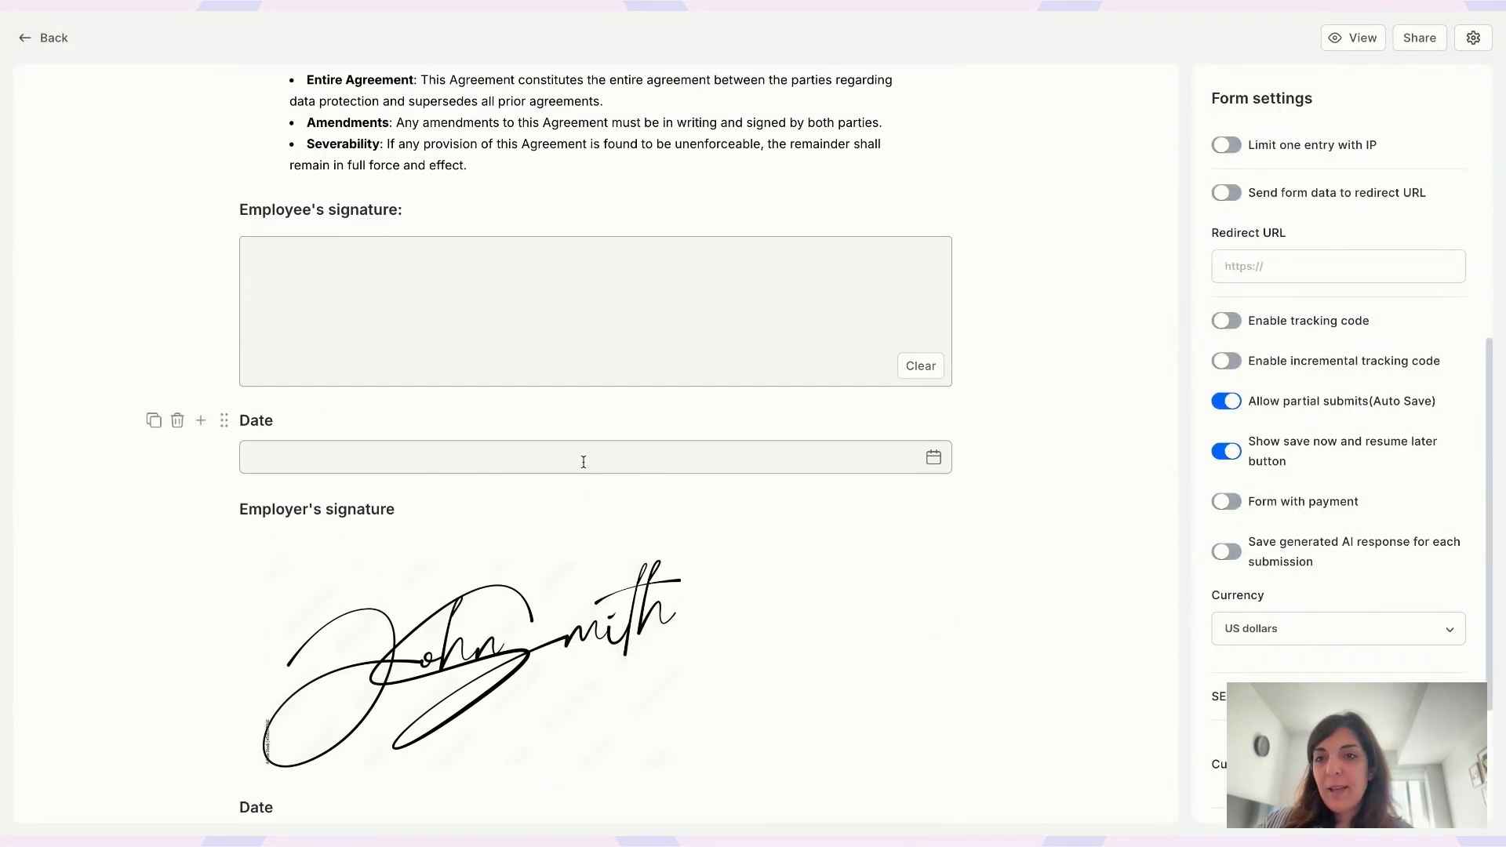
# - Add a Signature field below Date titled 'Department head's signature'
pyautogui.click(202, 422)
pyautogui.write('sign')
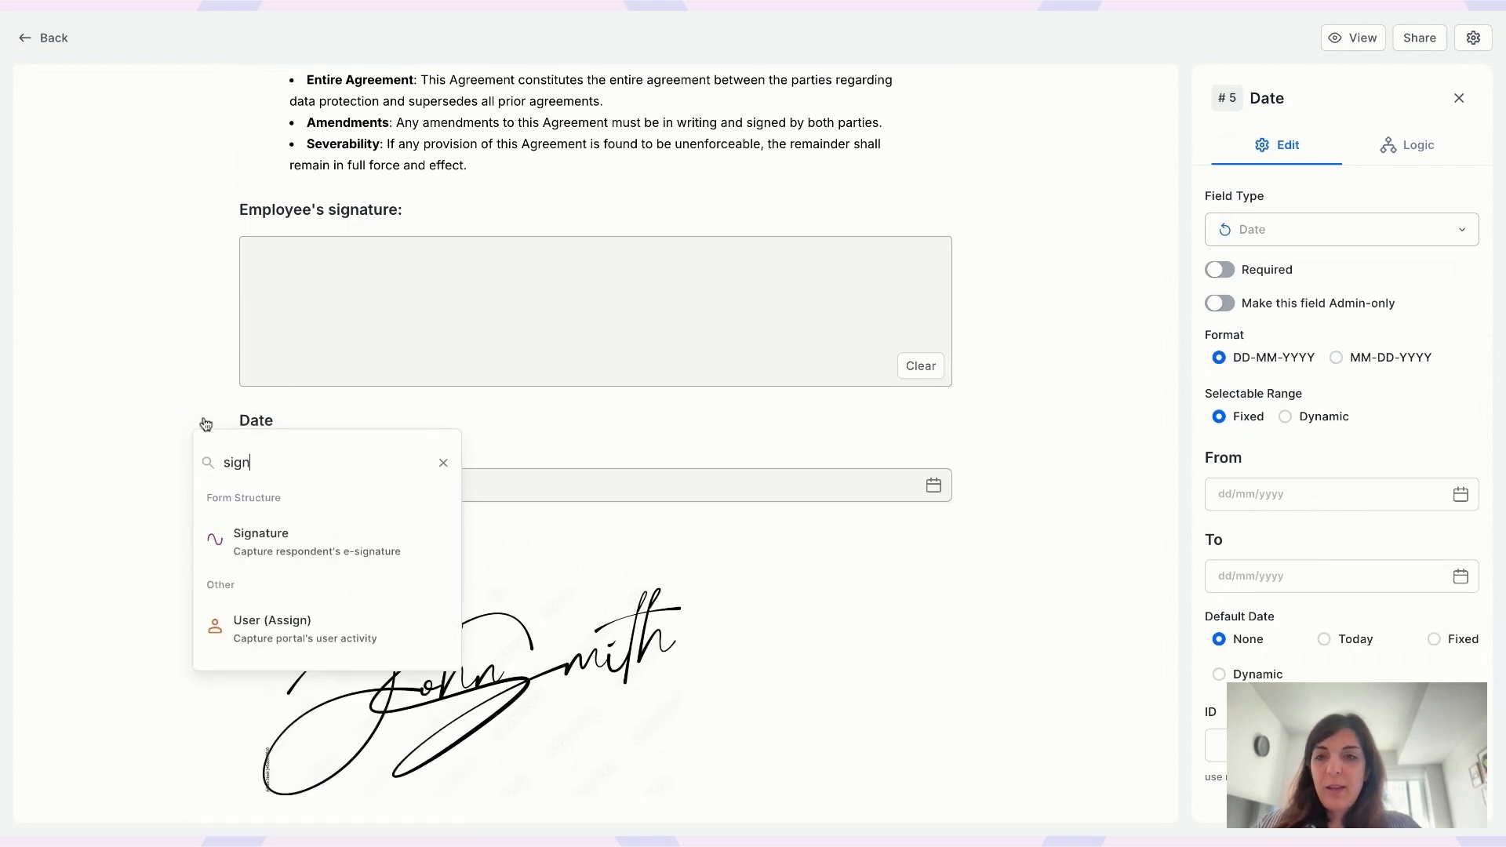
pyautogui.click(308, 524)
pyautogui.doubleClick(313, 506)
pyautogui.write('Department')
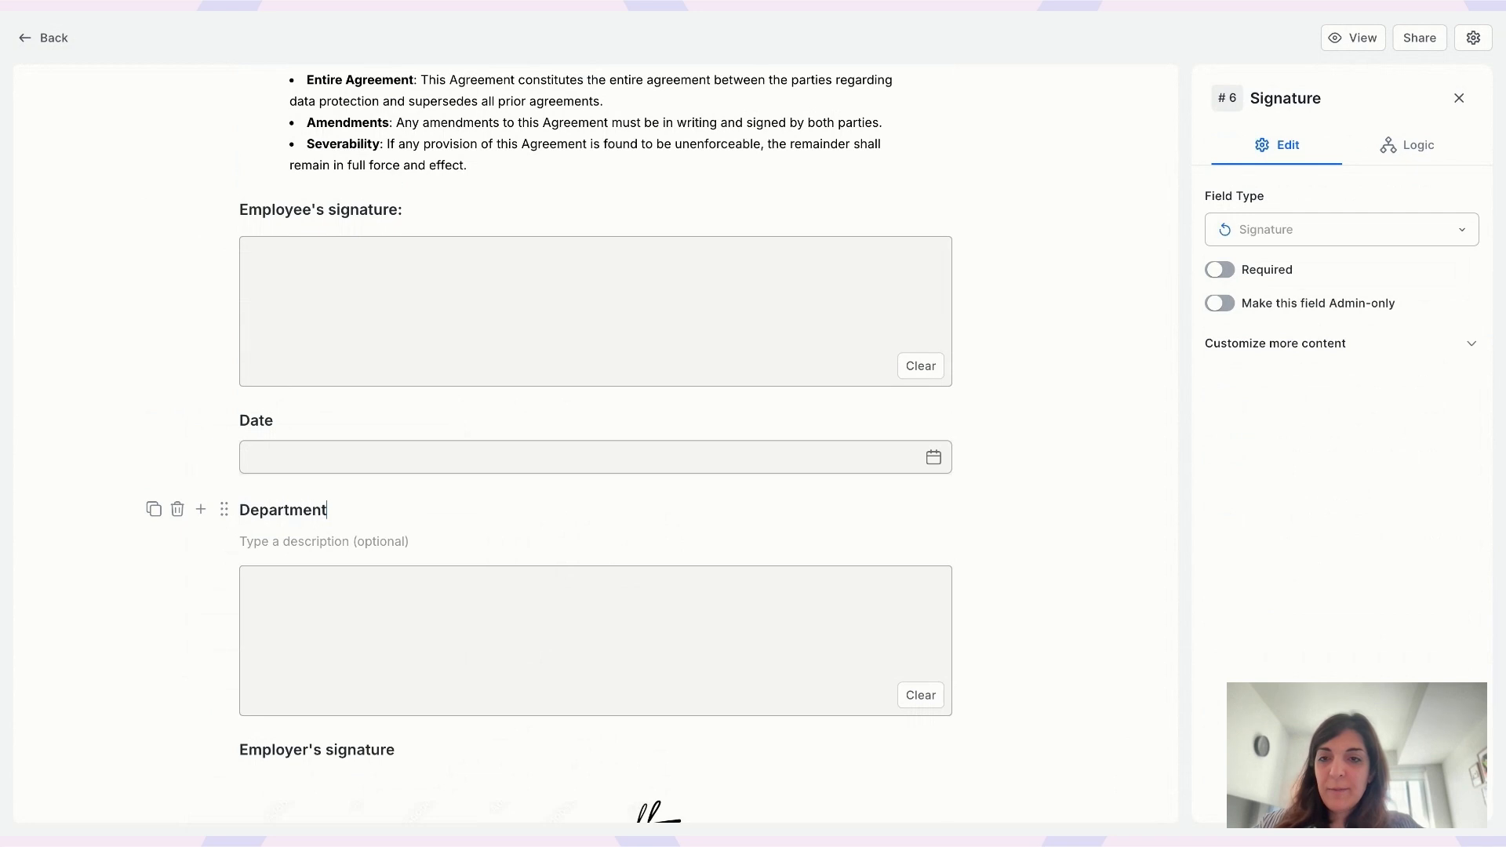
pyautogui.write(" head's signature")
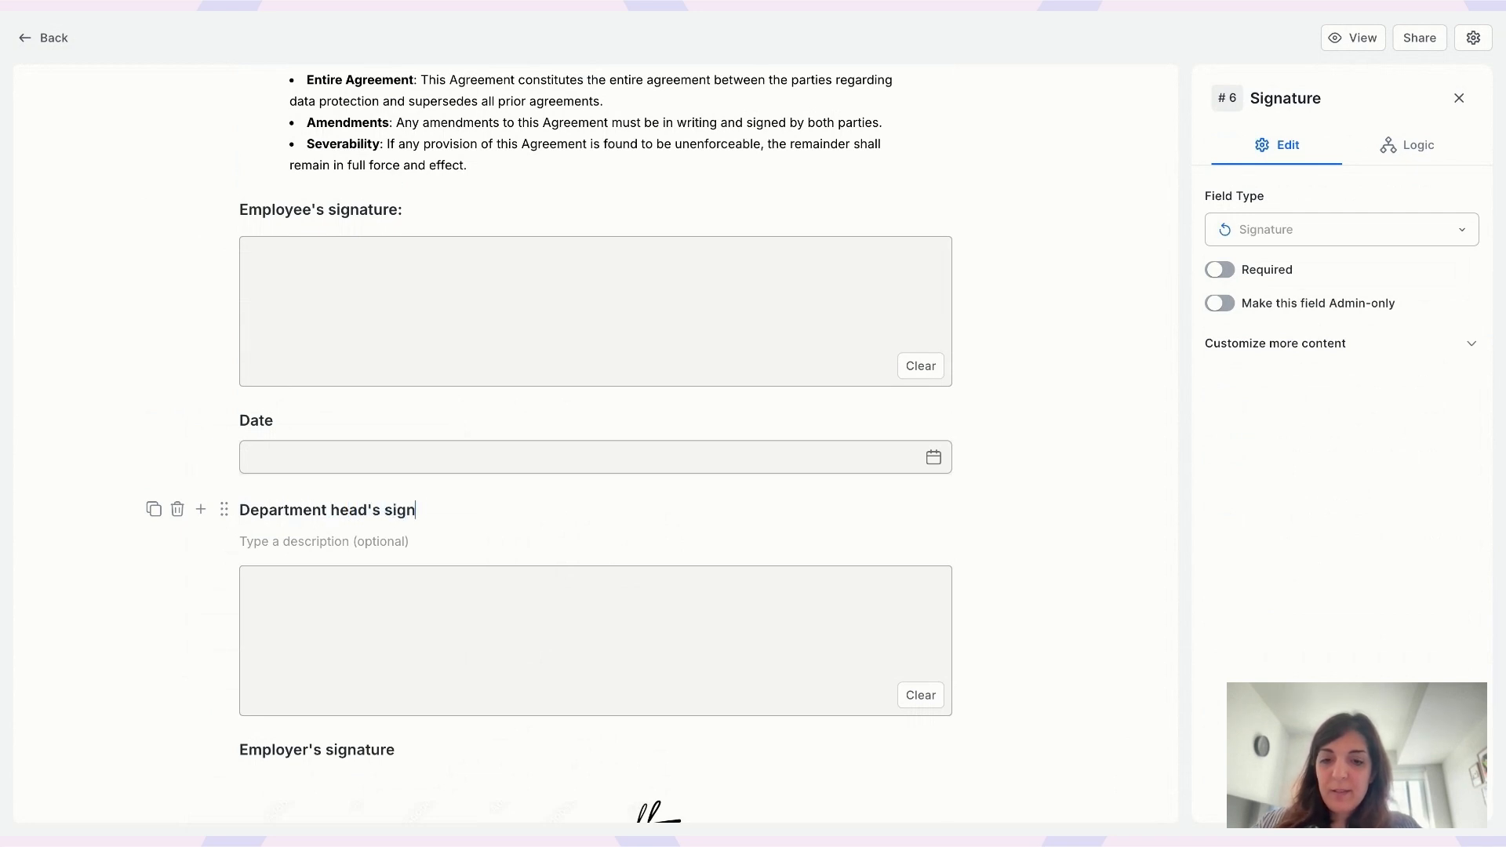
# - Rename the Employer's signature field to 'Executive signature'
pyautogui.scroll(-4, 457, 676)
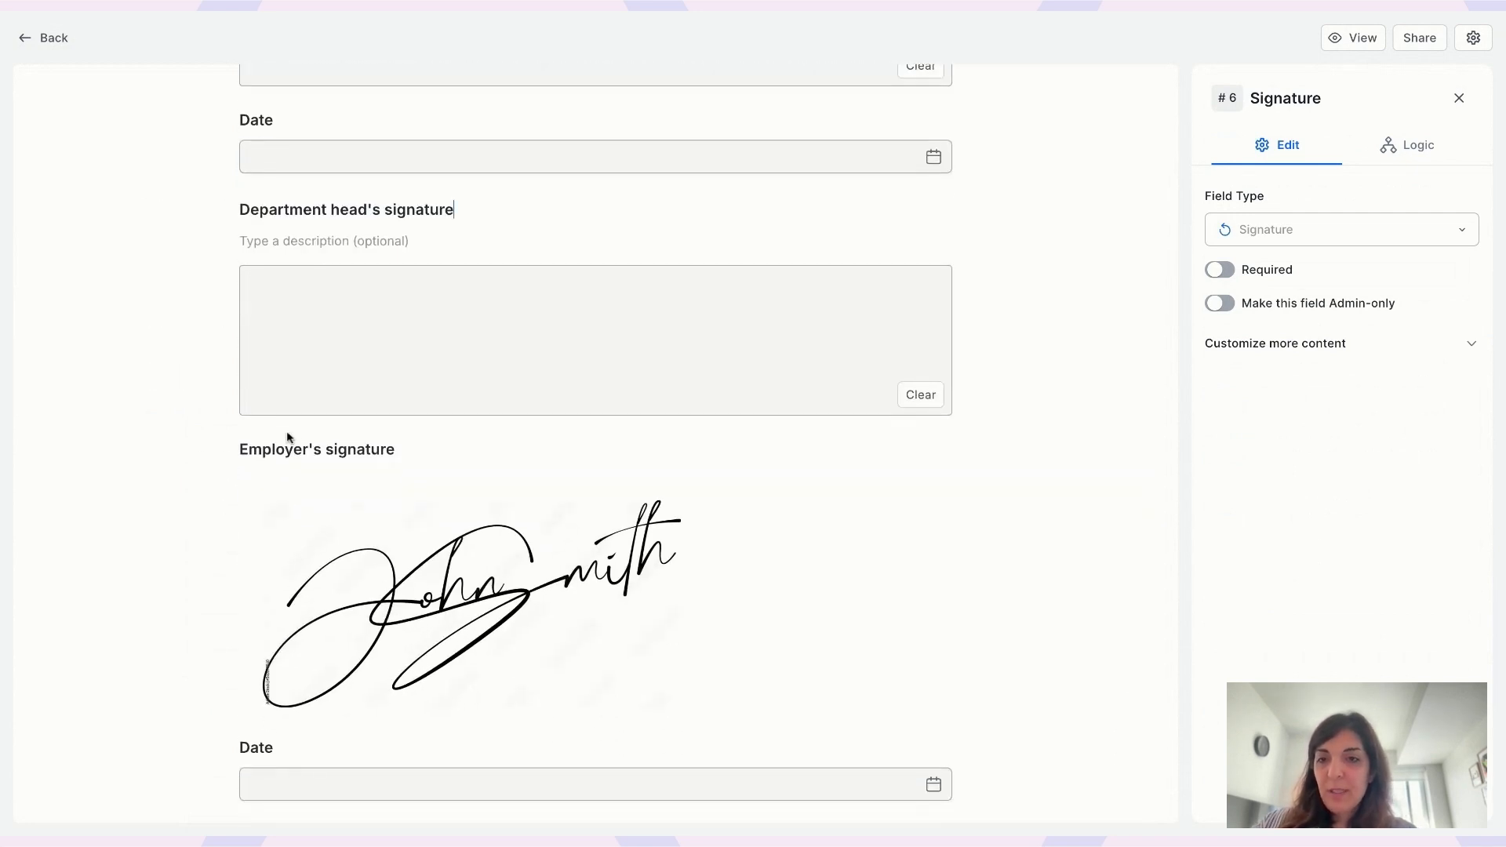
pyautogui.click(290, 448)
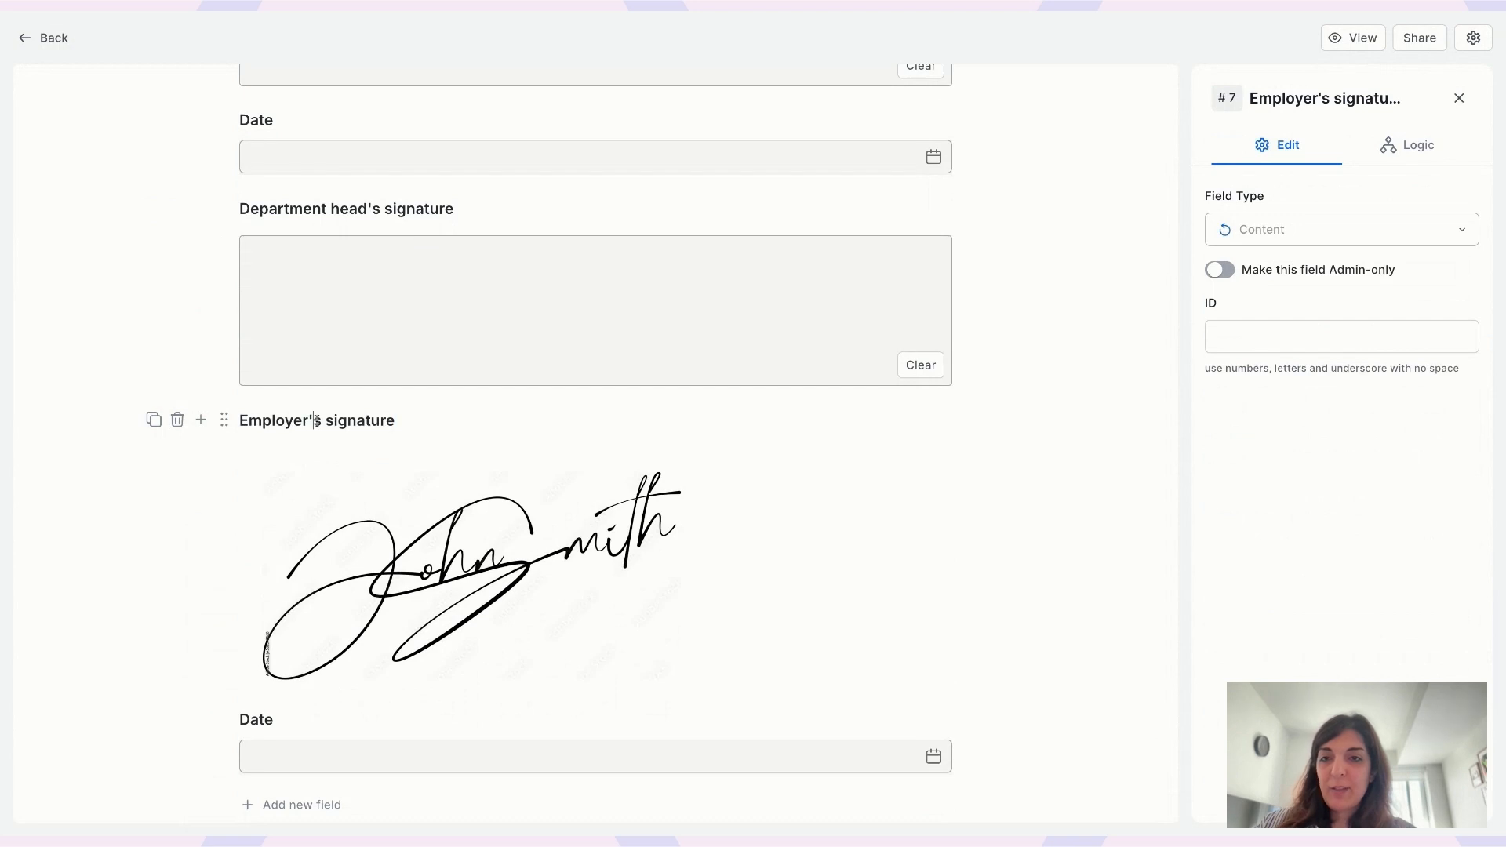
pyautogui.doubleClick(318, 422)
pyautogui.write('Execu')
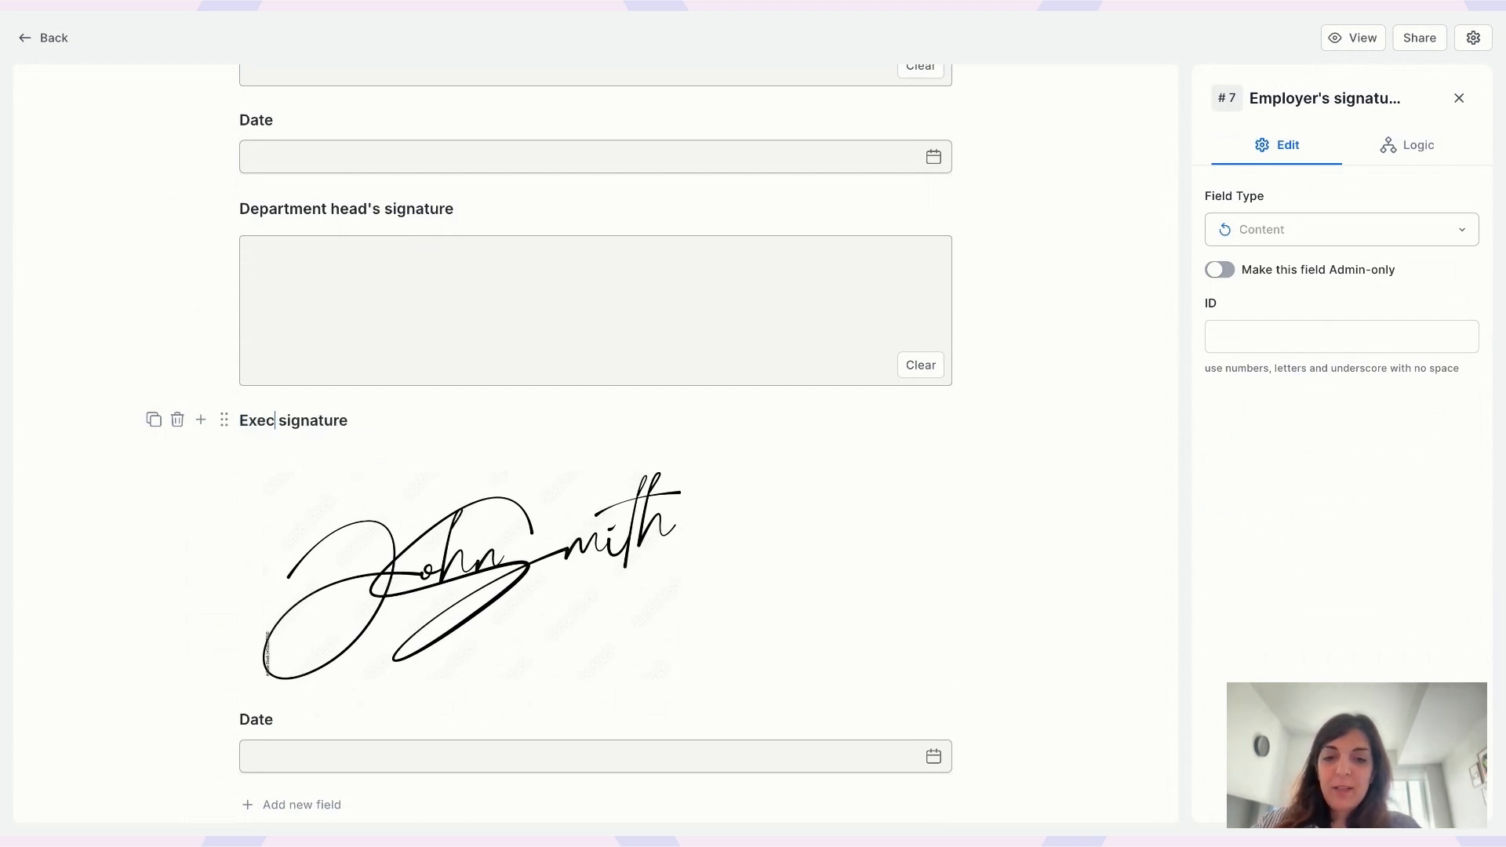
pyautogui.write('tive')
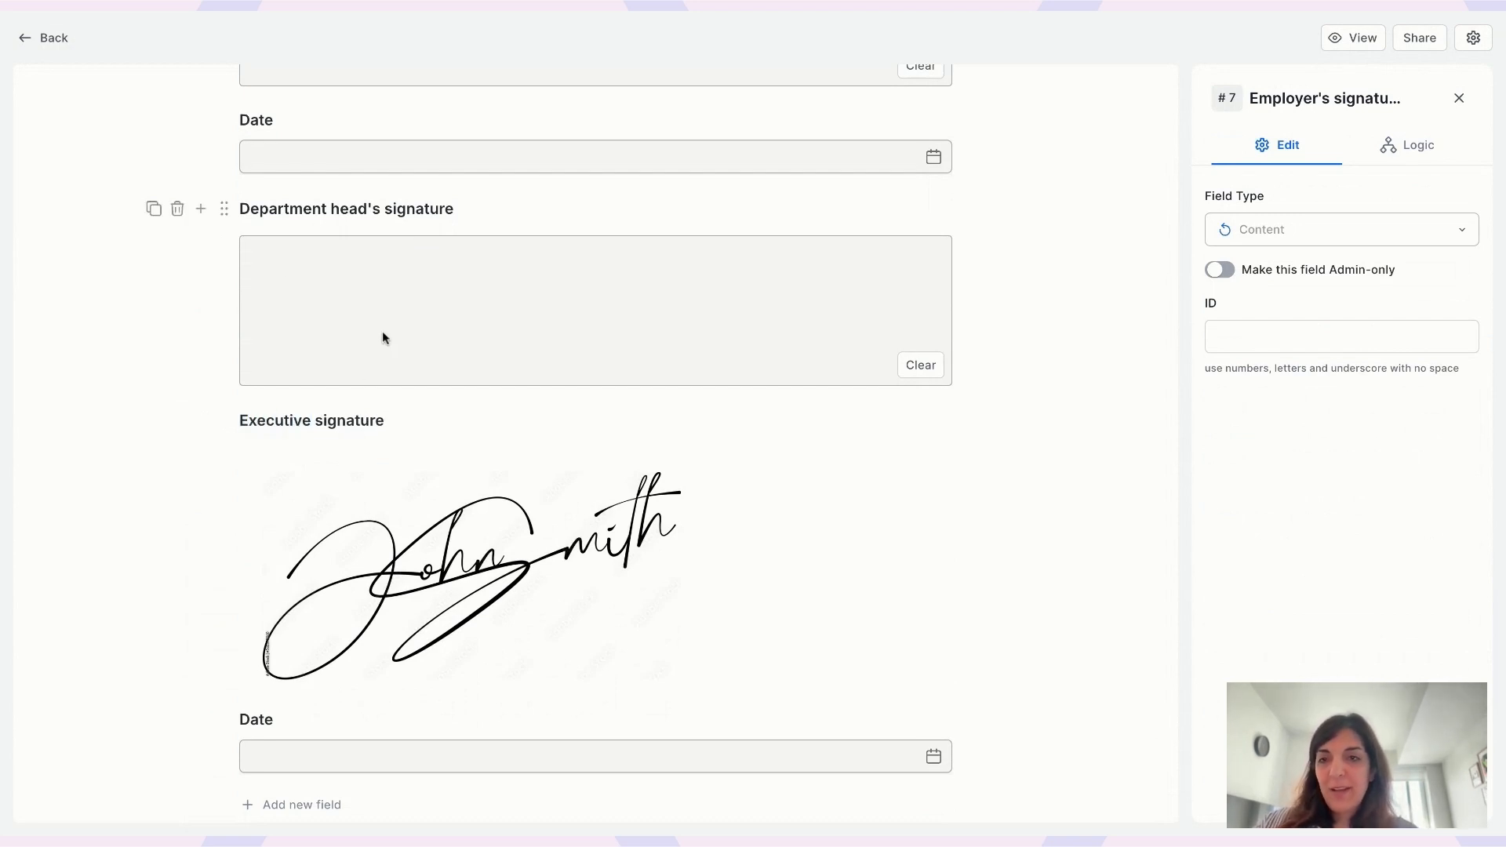
# - Add a Date field right after the Department head's signature field
pyautogui.click(180, 250)
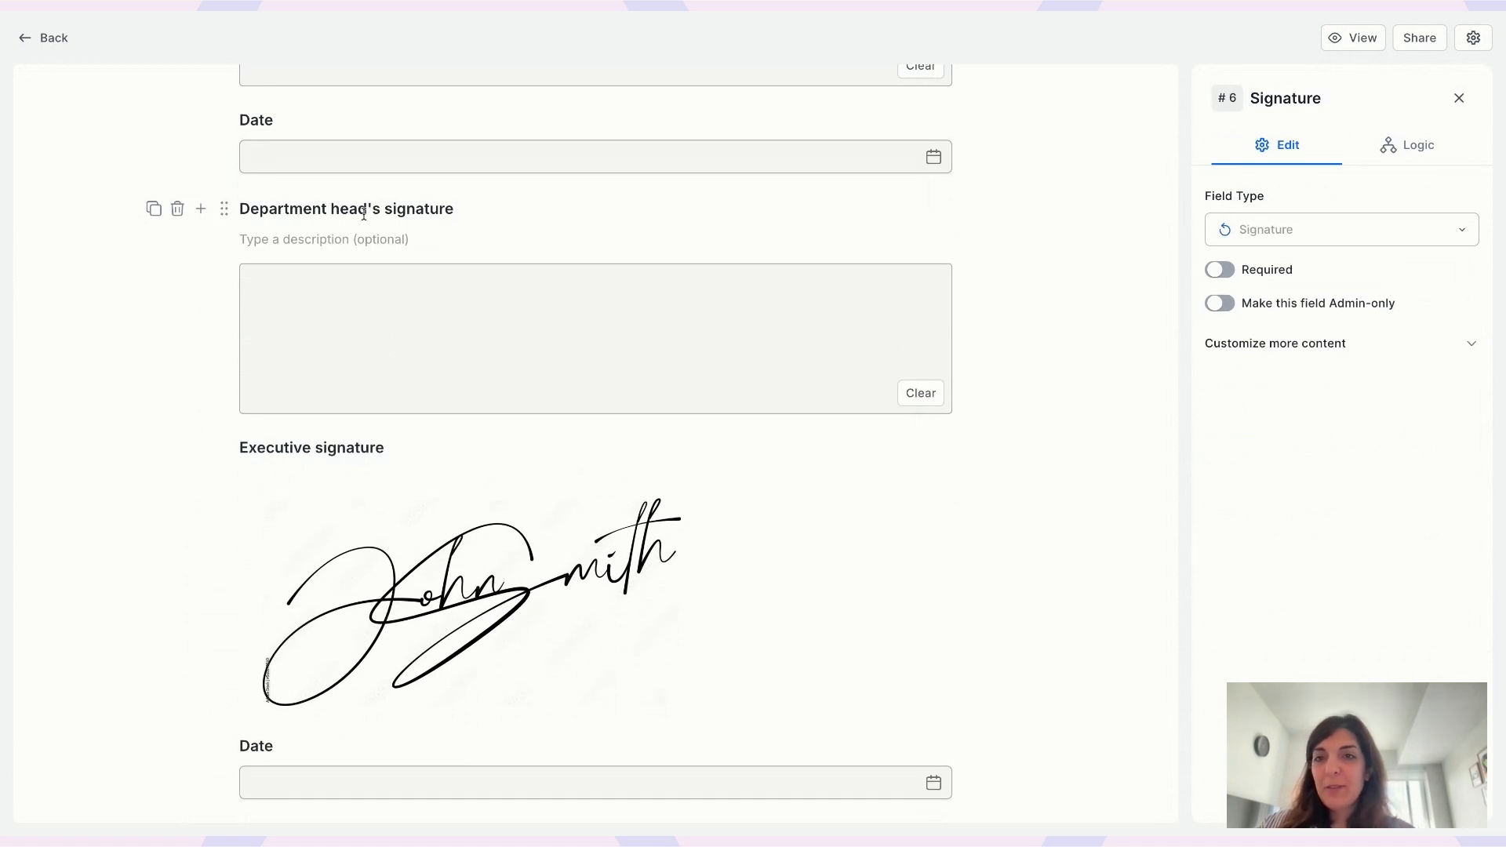
pyautogui.click(206, 214)
pyautogui.write('date')
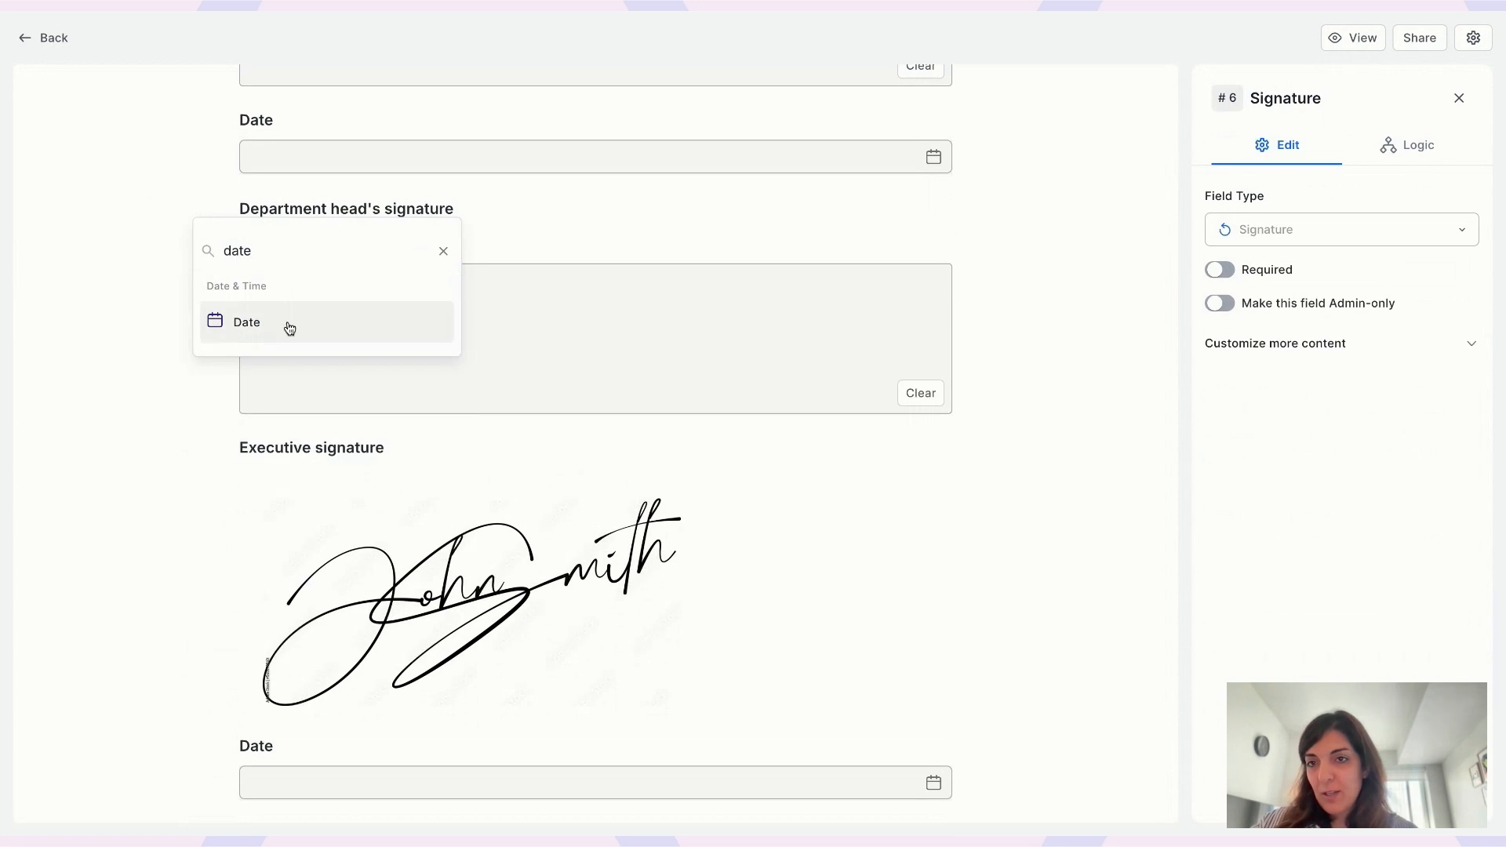
pyautogui.click(287, 326)
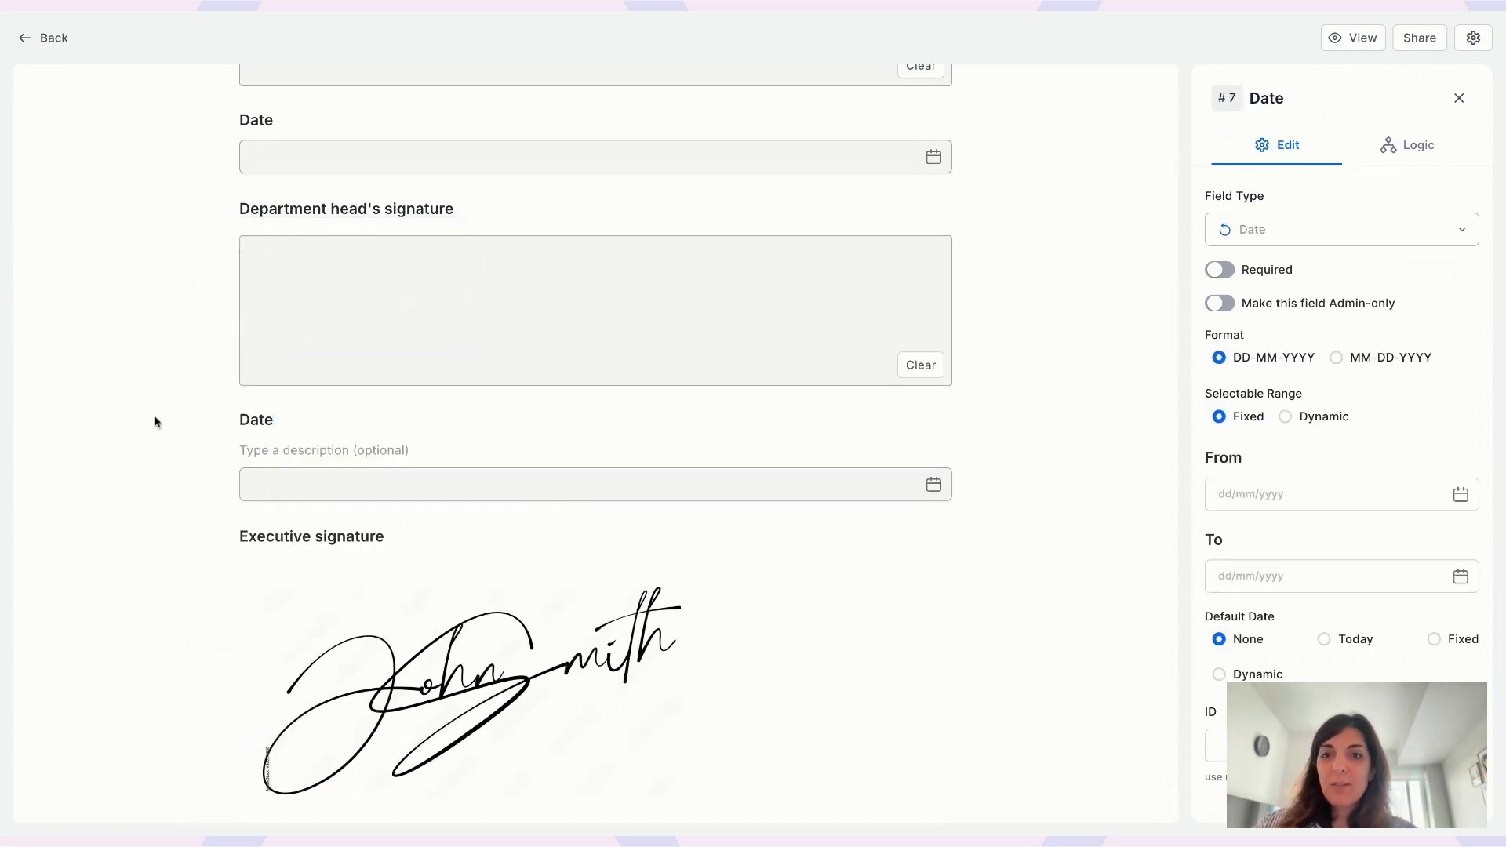
# - Preview the updated form and draw a signature in the Department head's signature box
pyautogui.click(1348, 39)
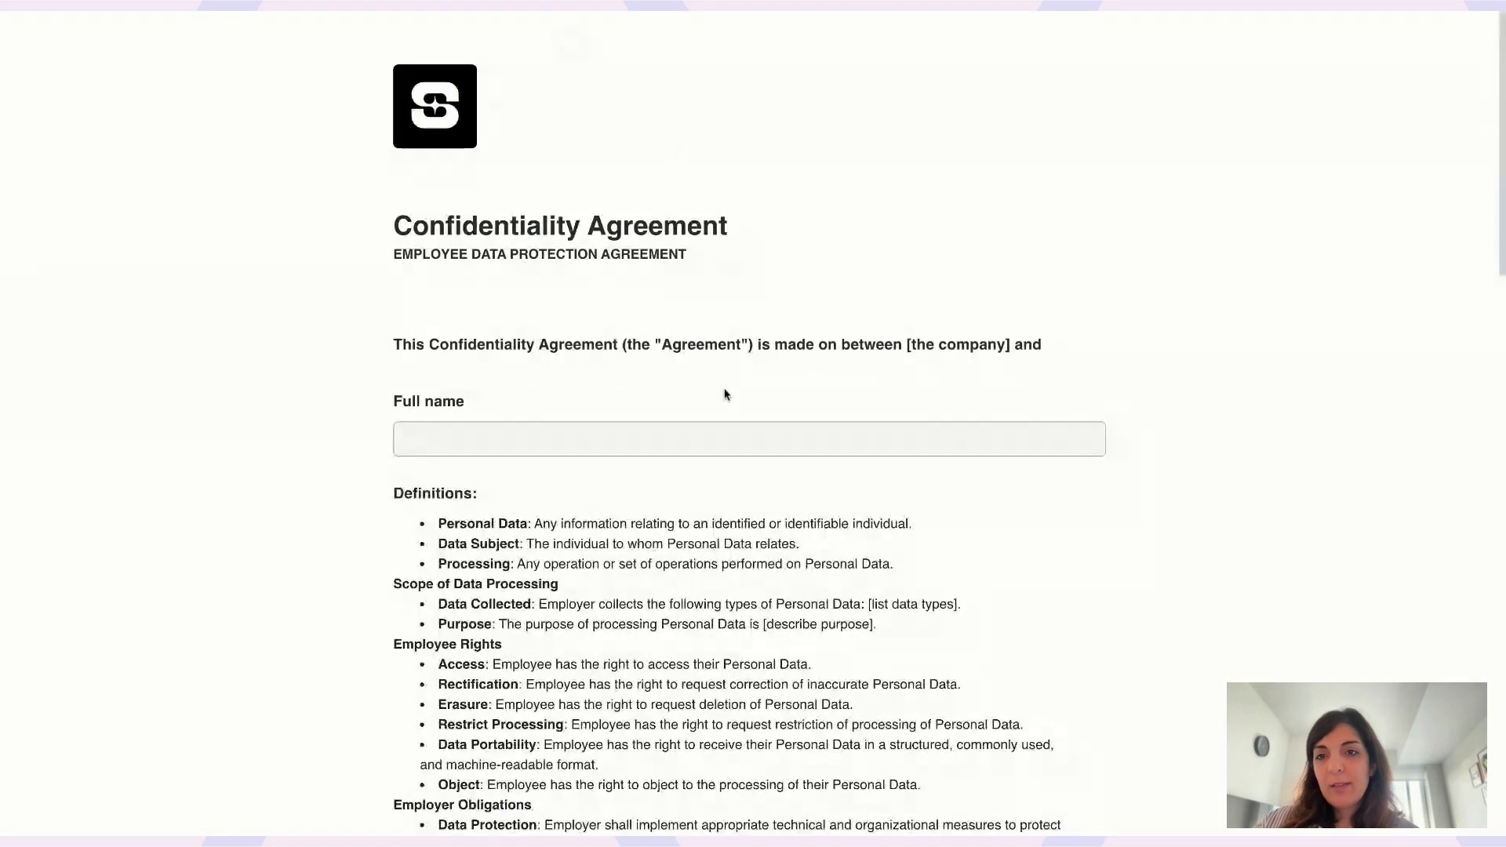
pyautogui.scroll(-9, 726, 393)
pyautogui.scroll(8, 469, 306)
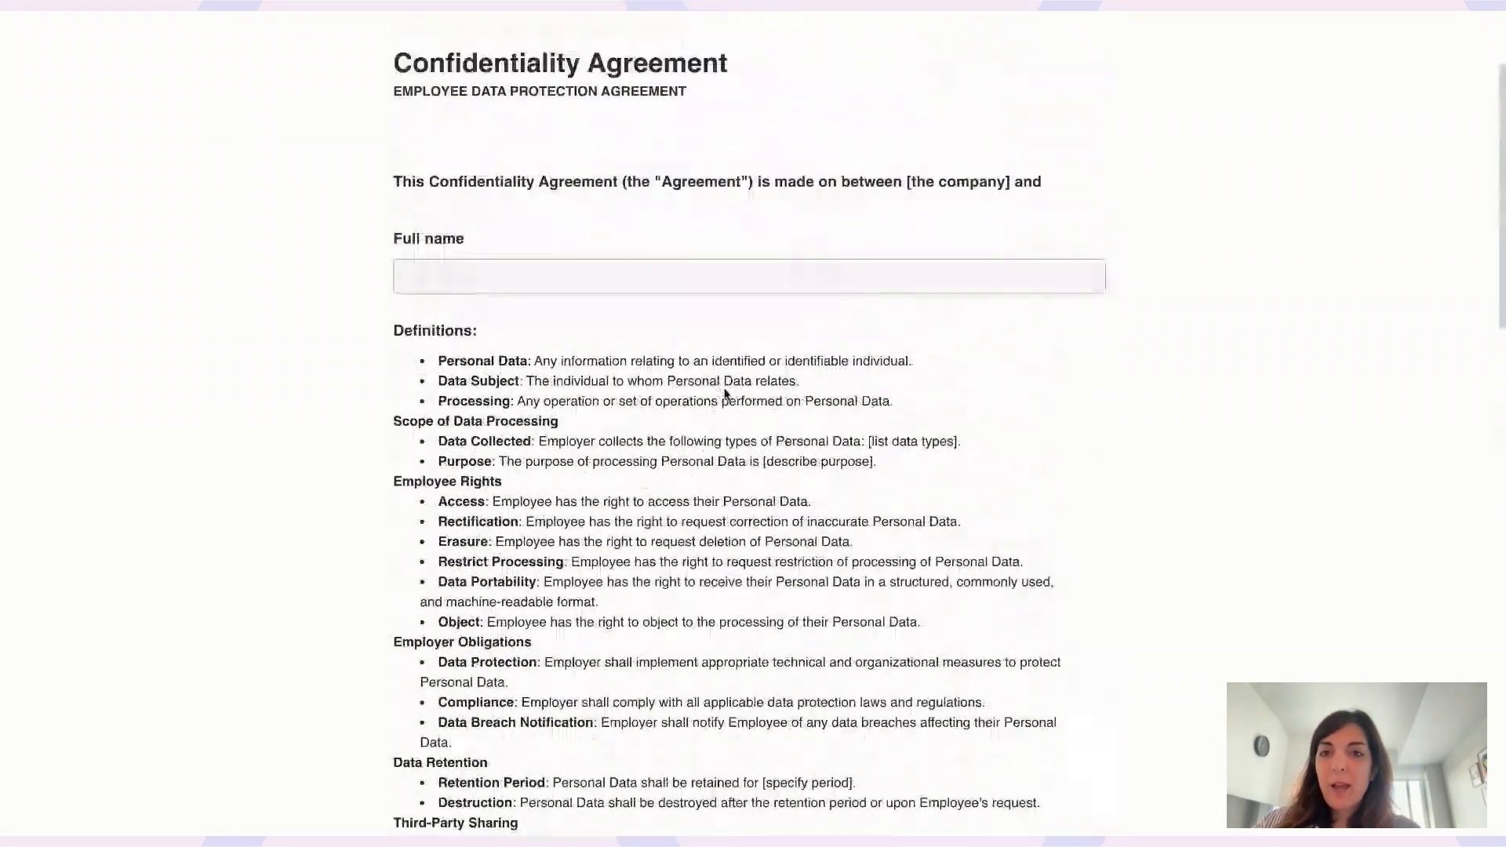
pyautogui.click(470, 306)
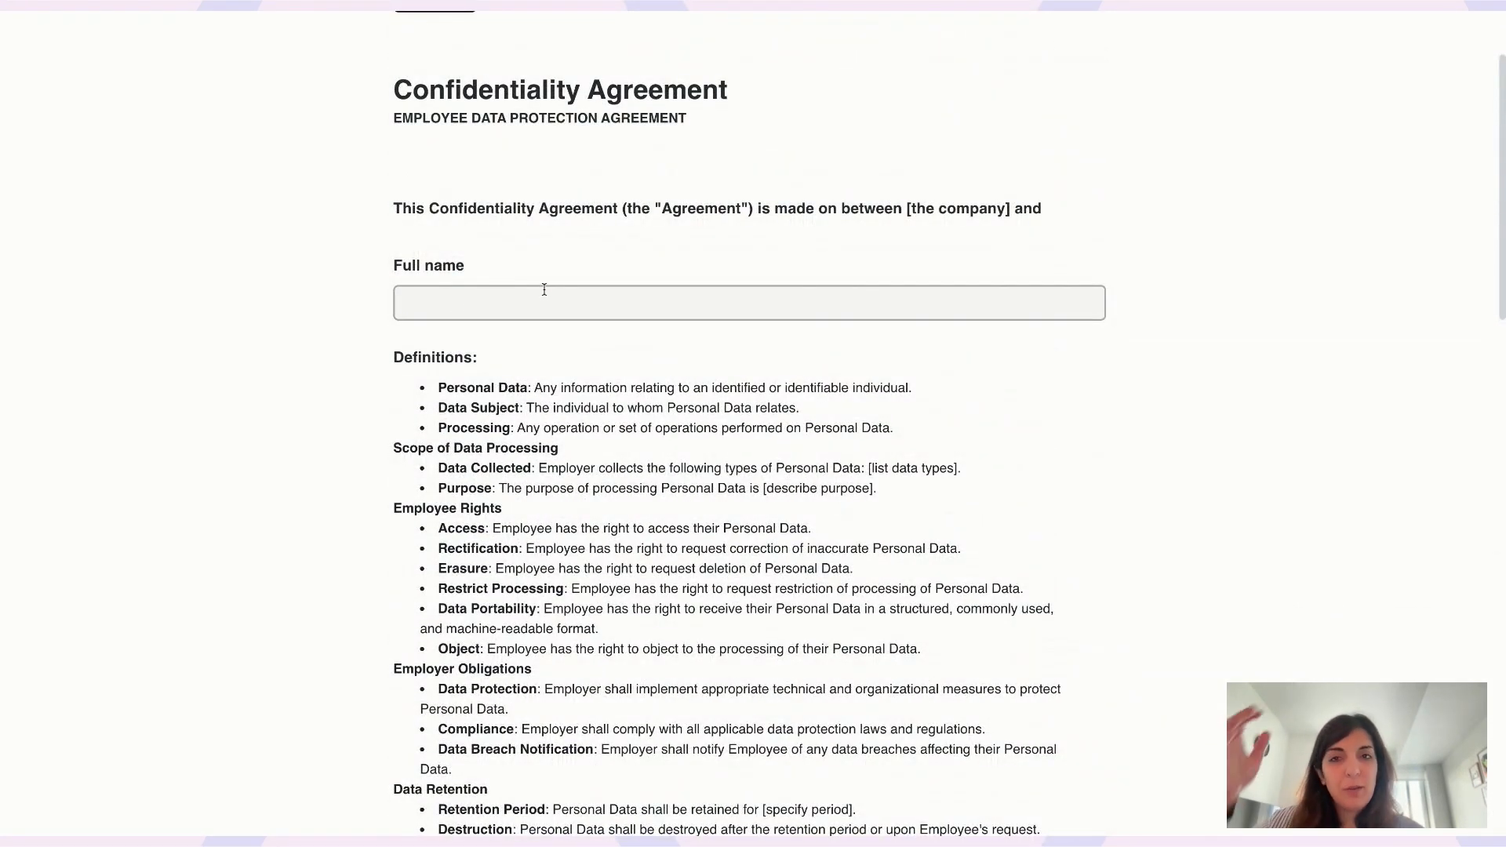
pyautogui.scroll(-4, 544, 289)
pyautogui.scroll(-9, 545, 288)
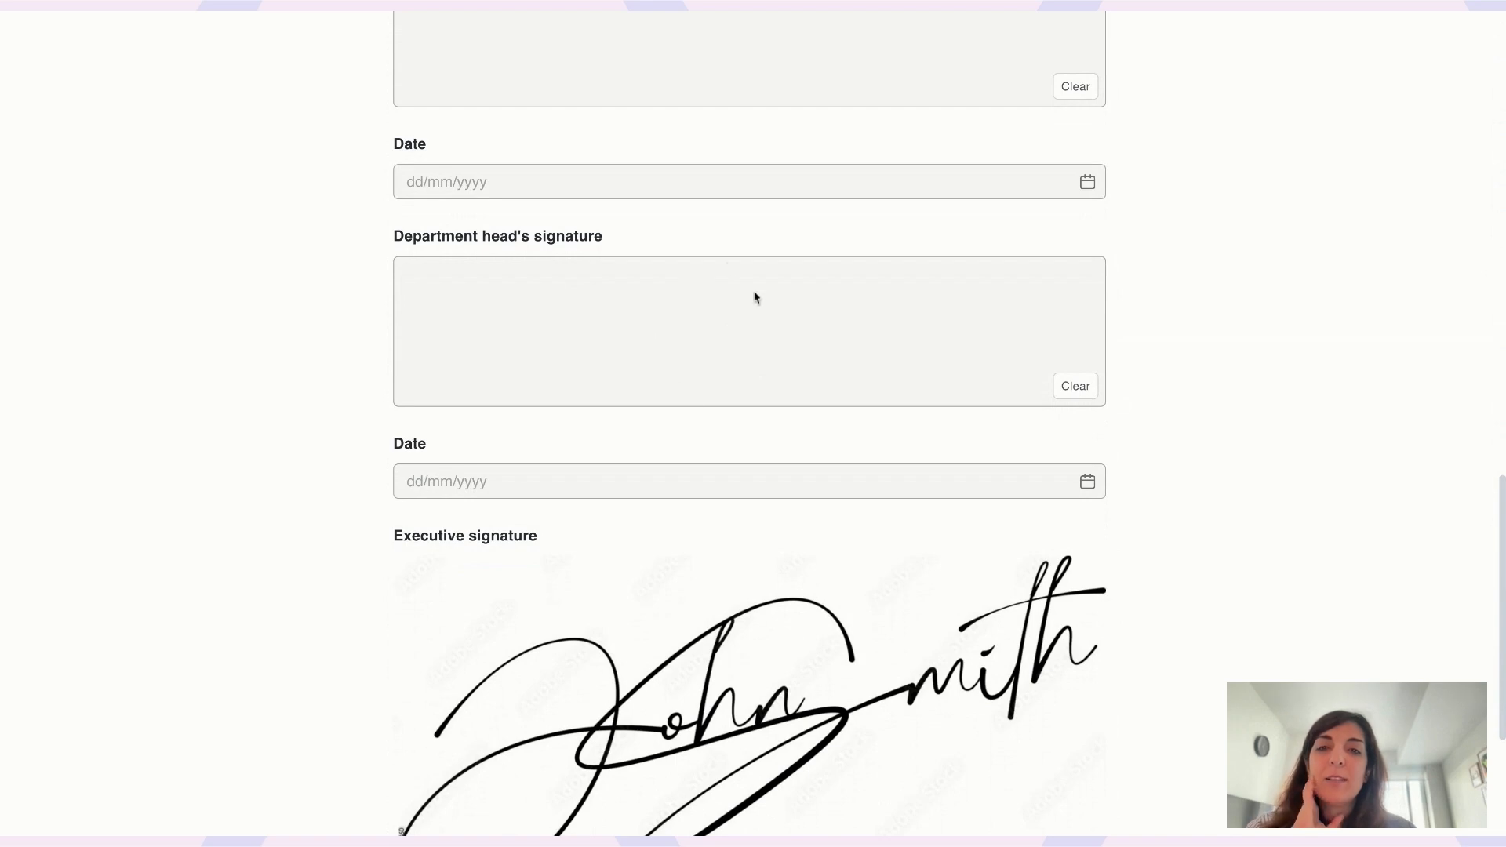
pyautogui.moveTo(629, 349)
pyautogui.mouseDown()
pyautogui.moveTo(740, 294)
pyautogui.moveTo(759, 333)
pyautogui.moveTo(859, 330)
pyautogui.mouseUp()
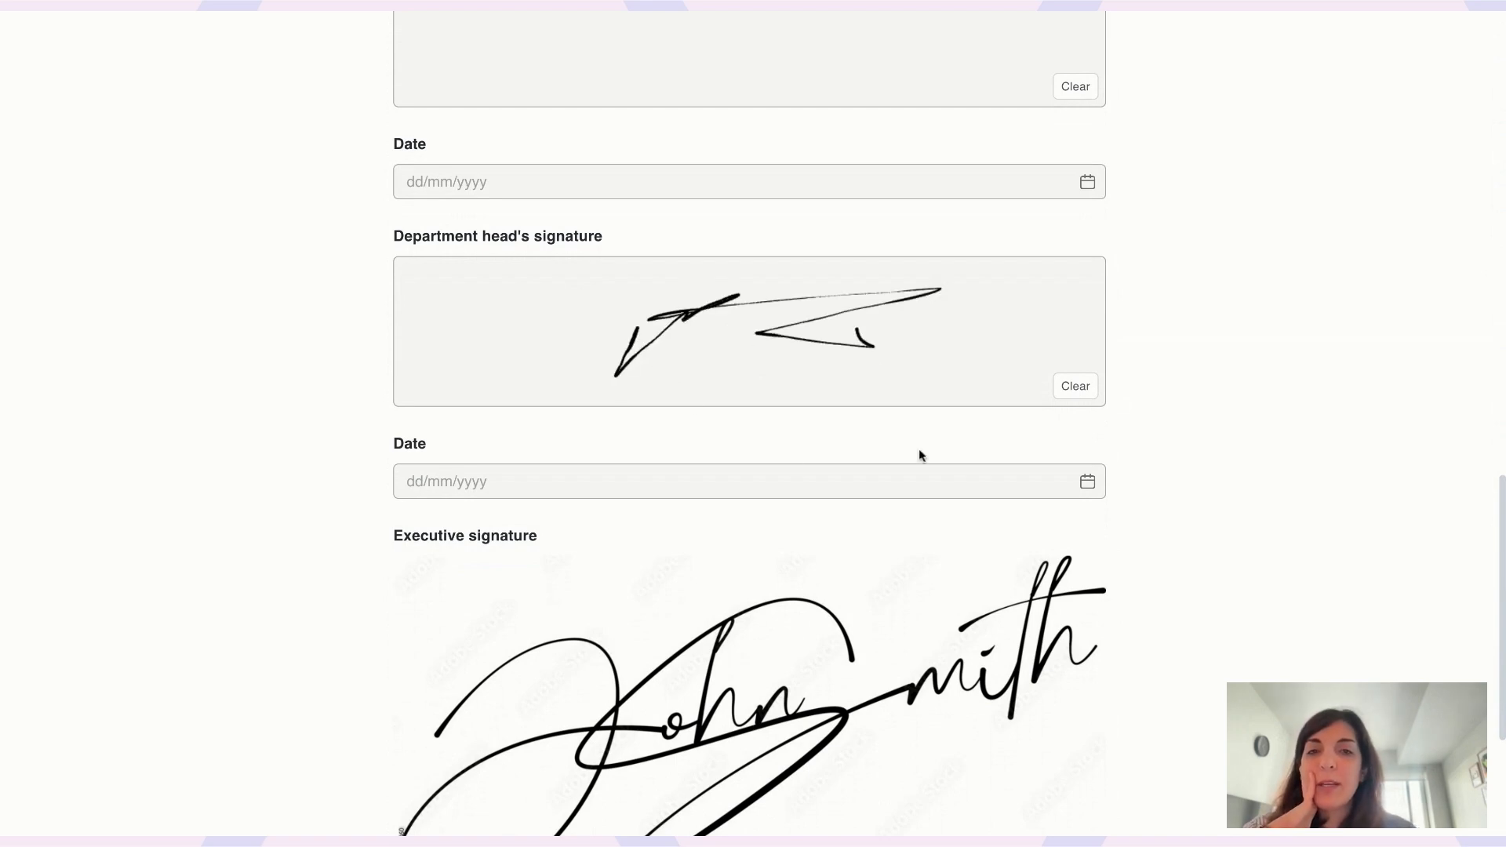
# - Set the department head's Date to 01/11/2024 and choose Save and resume later
pyautogui.click(1088, 481)
pyautogui.click(808, 590)
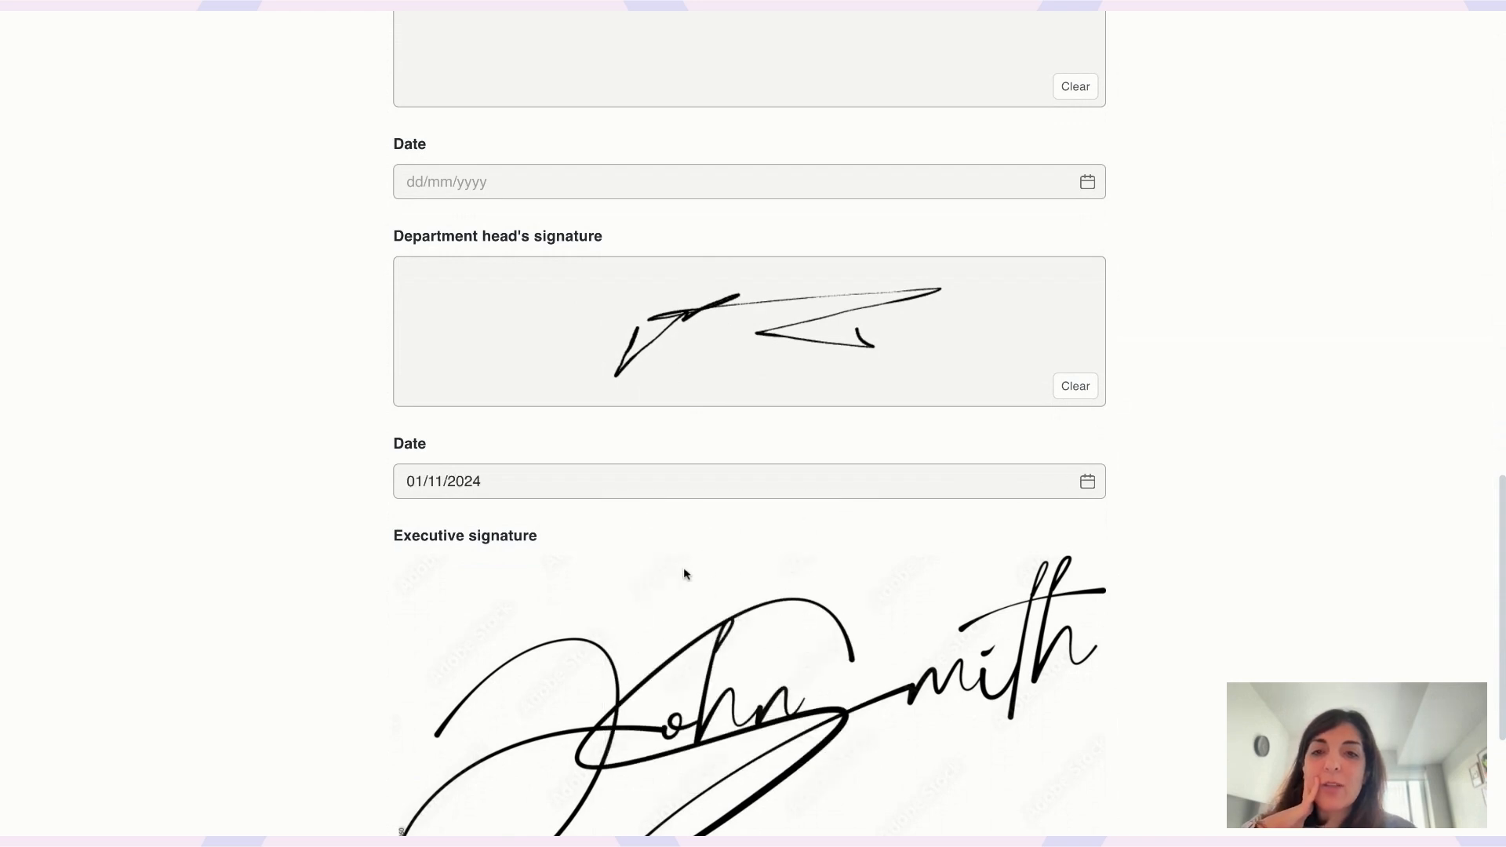
pyautogui.scroll(-5, 749, 590)
pyautogui.scroll(4, 666, 561)
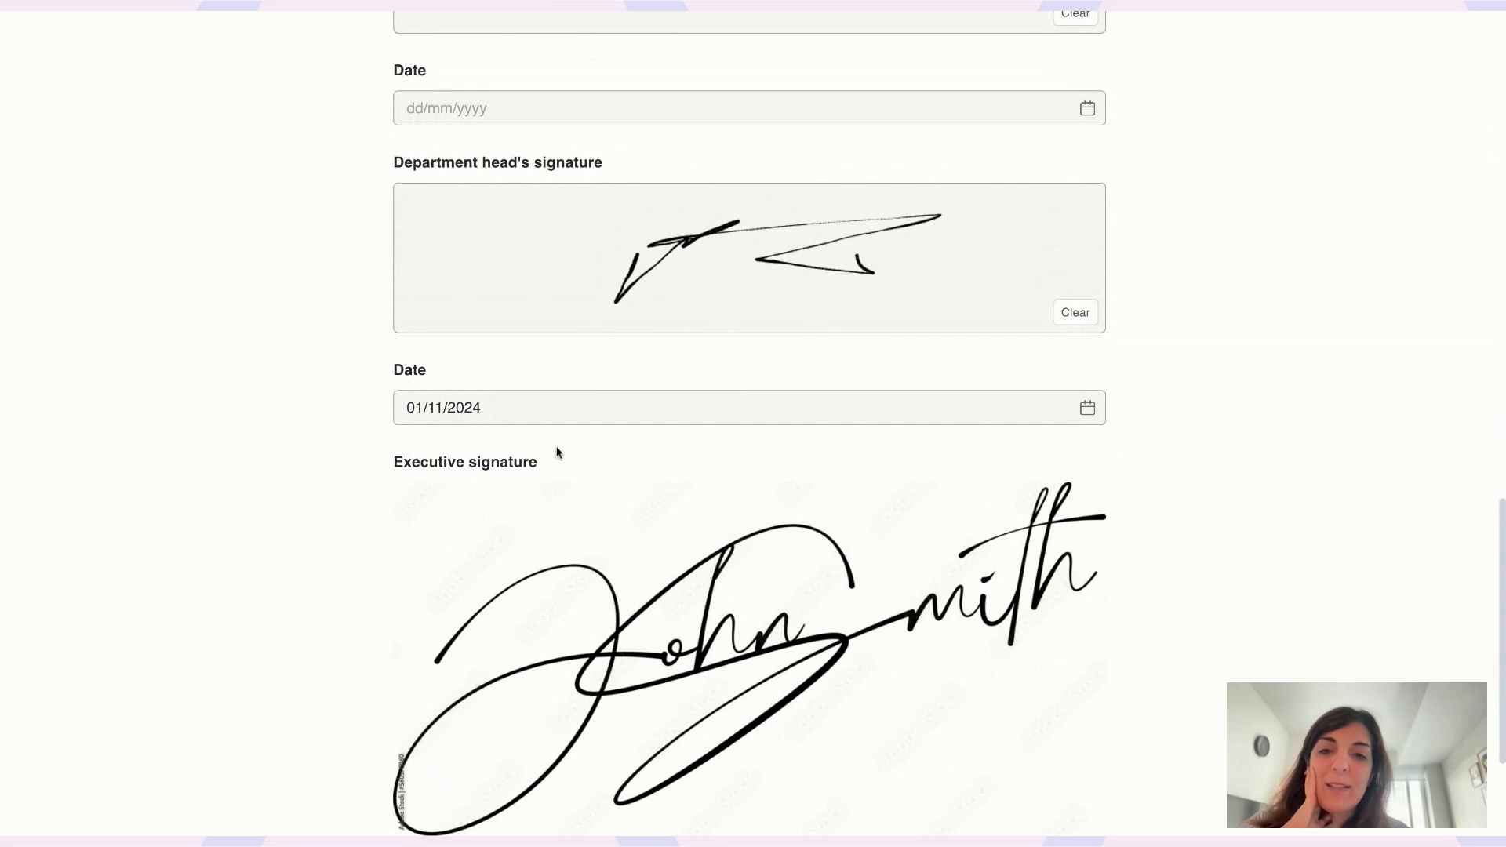
pyautogui.scroll(-3, 557, 452)
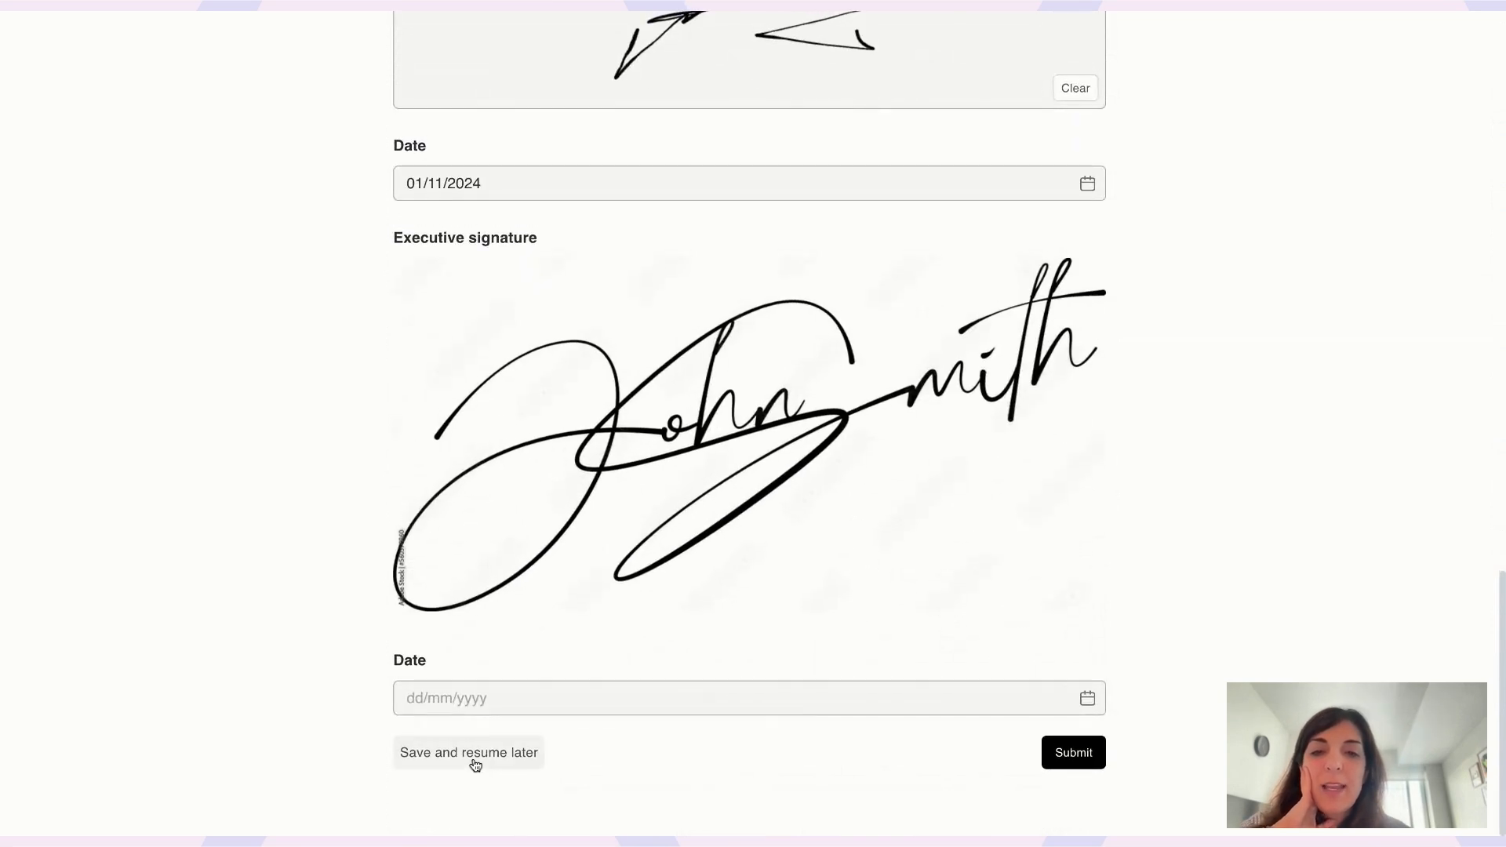
pyautogui.click(476, 765)
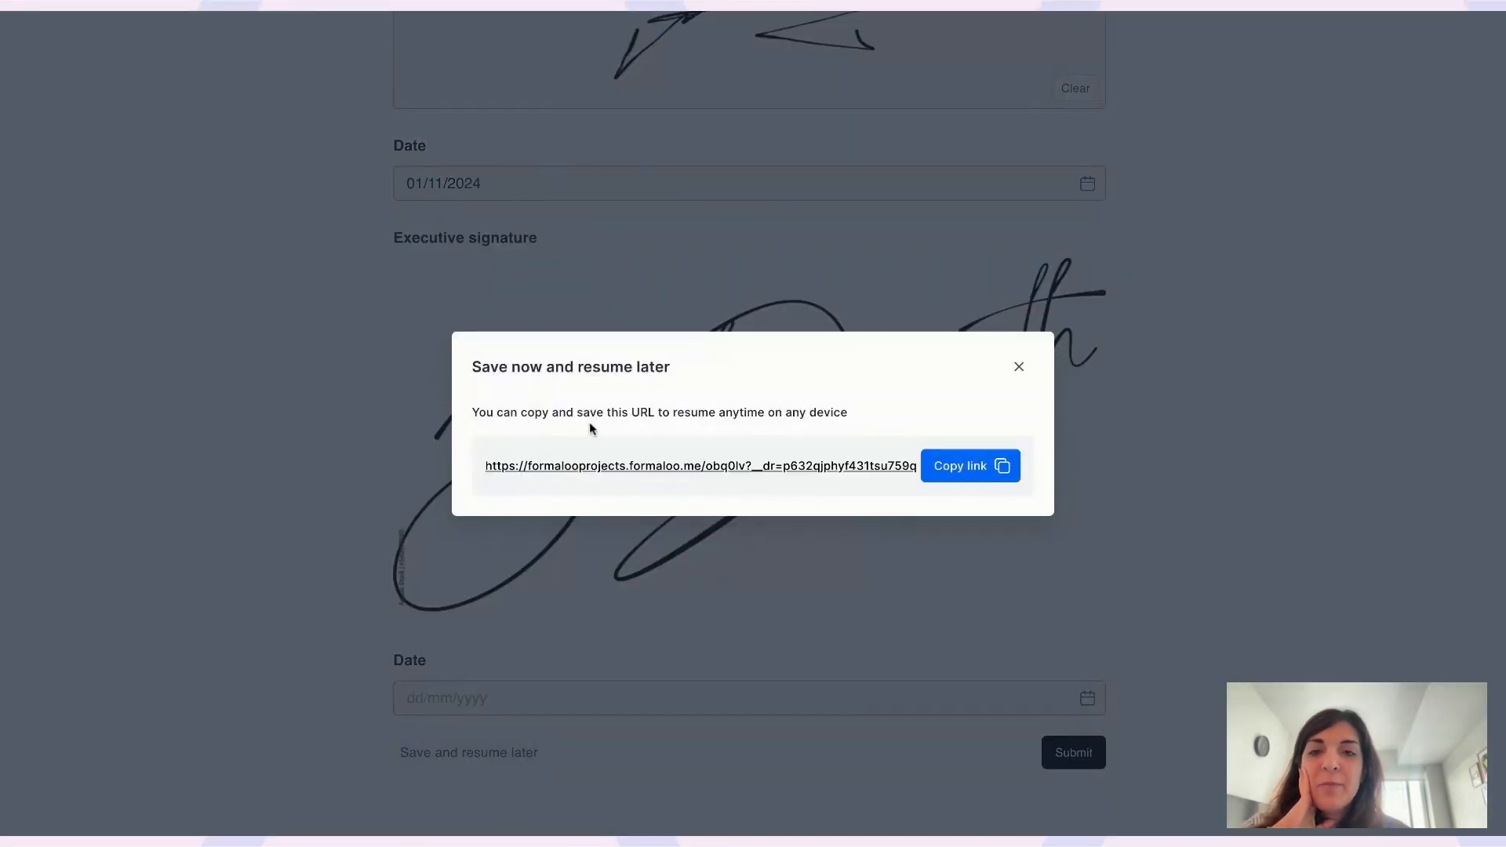
# - Copy the resume-later link from the Save now and resume later dialog
pyautogui.click(976, 470)
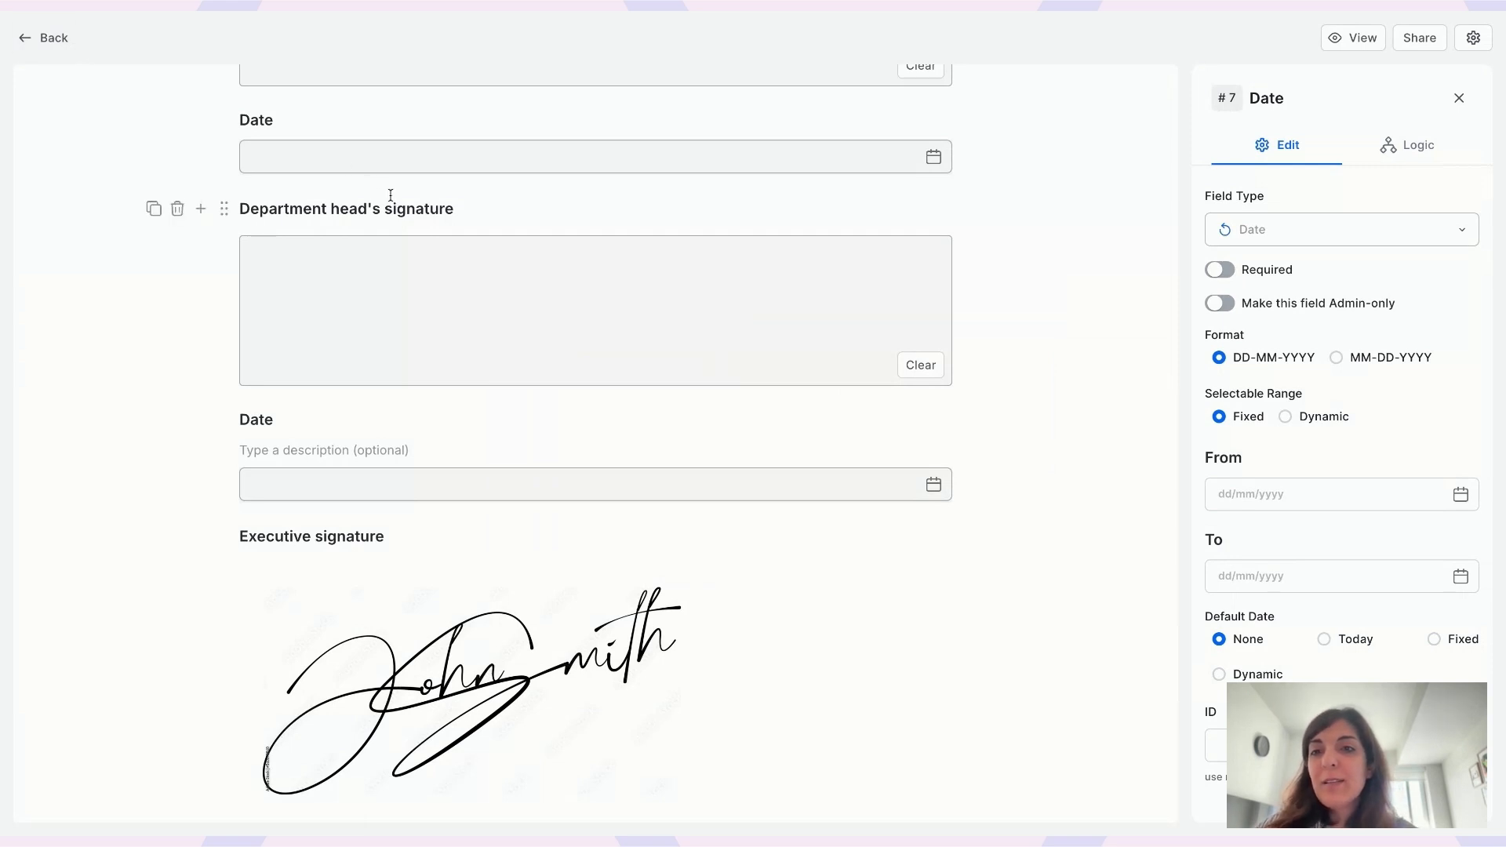
# - Delete the department head's Signature field and the extra Date field, confirming each deletion
pyautogui.click(177, 209)
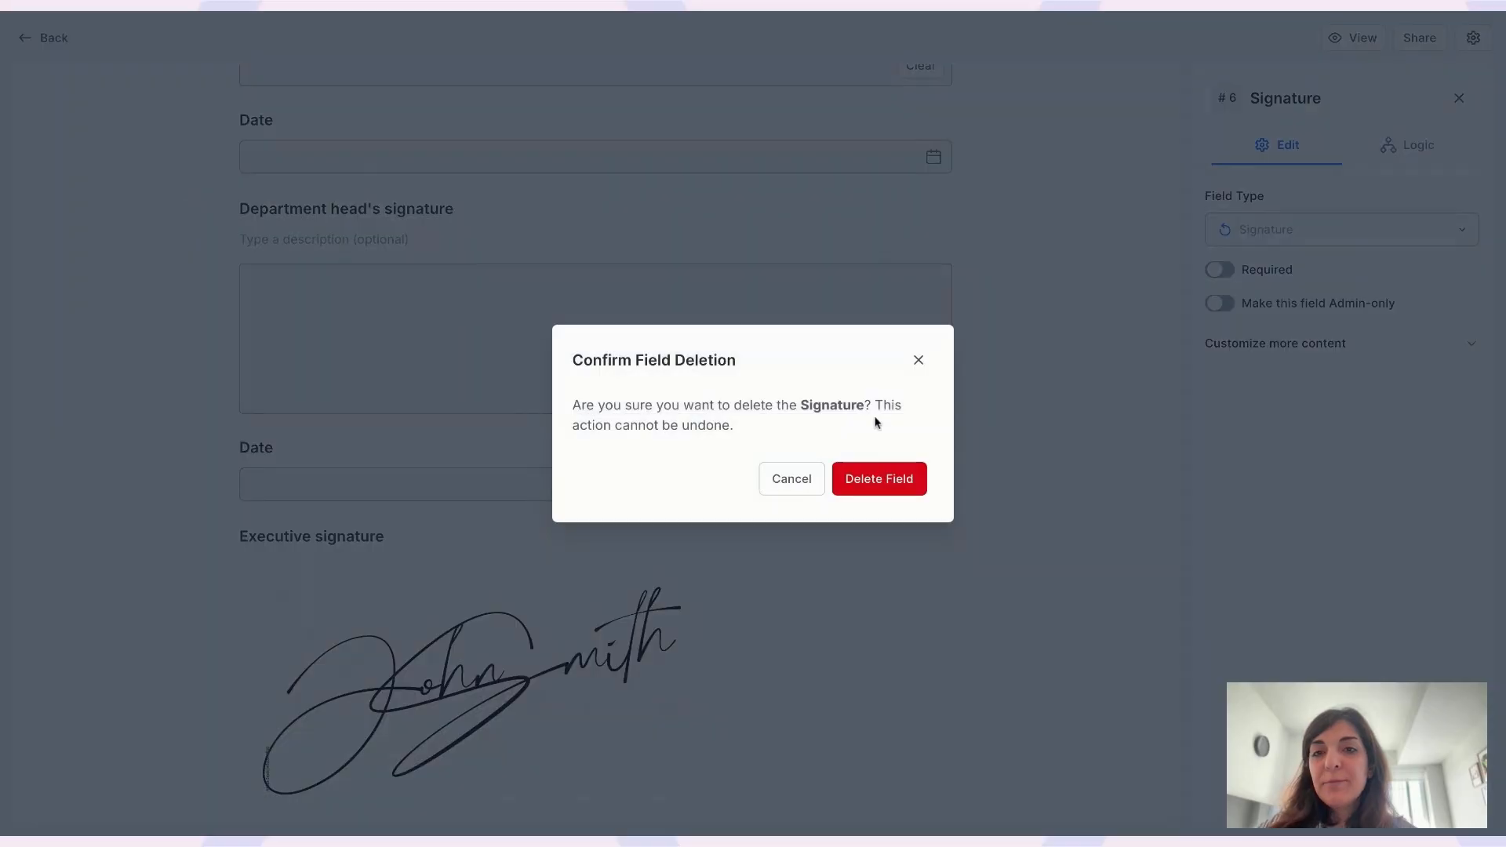
pyautogui.click(880, 499)
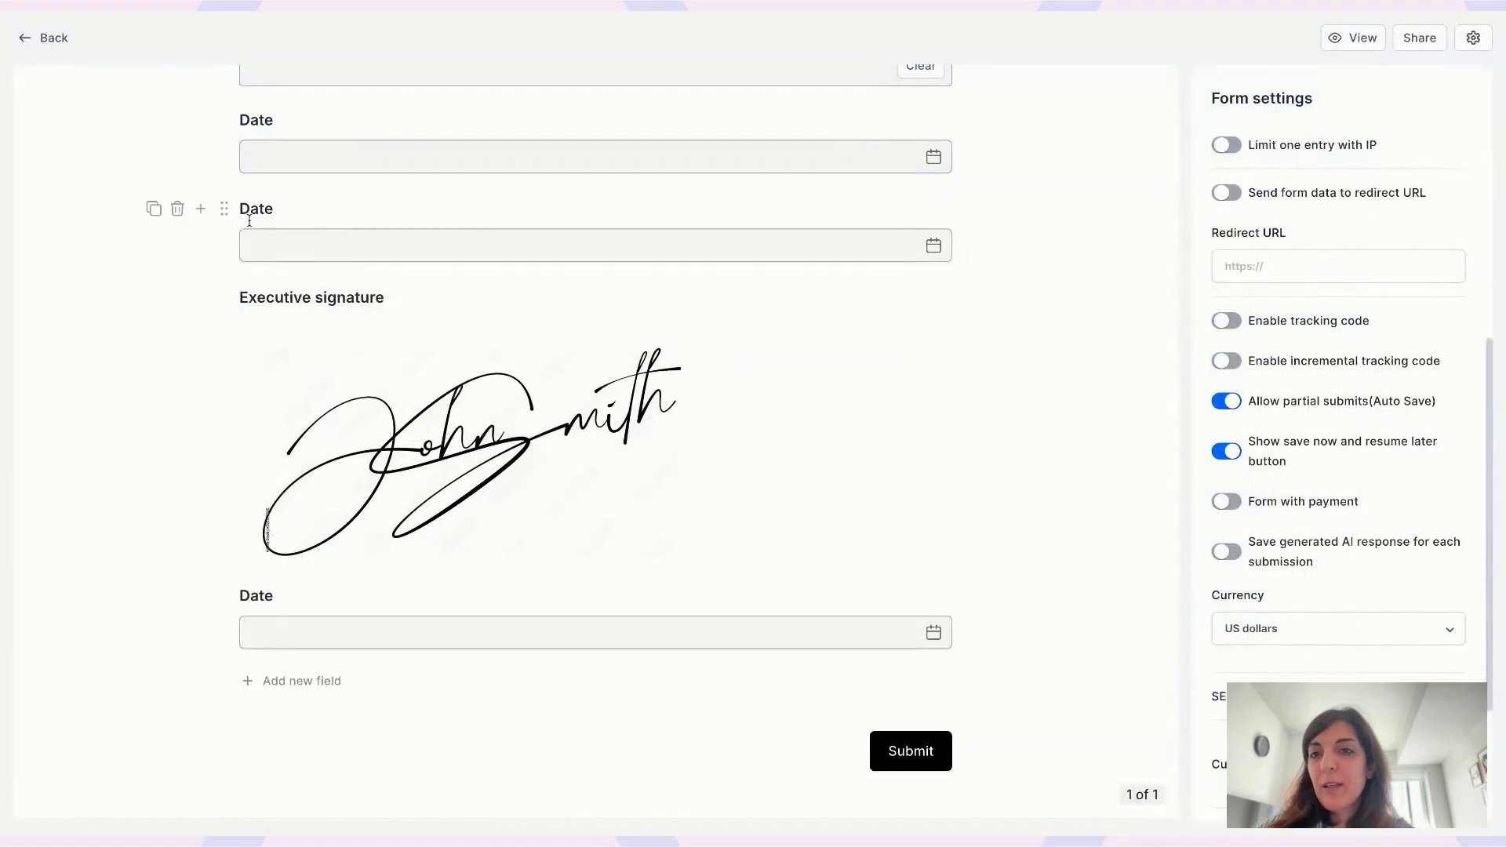
pyautogui.click(175, 210)
pyautogui.click(924, 479)
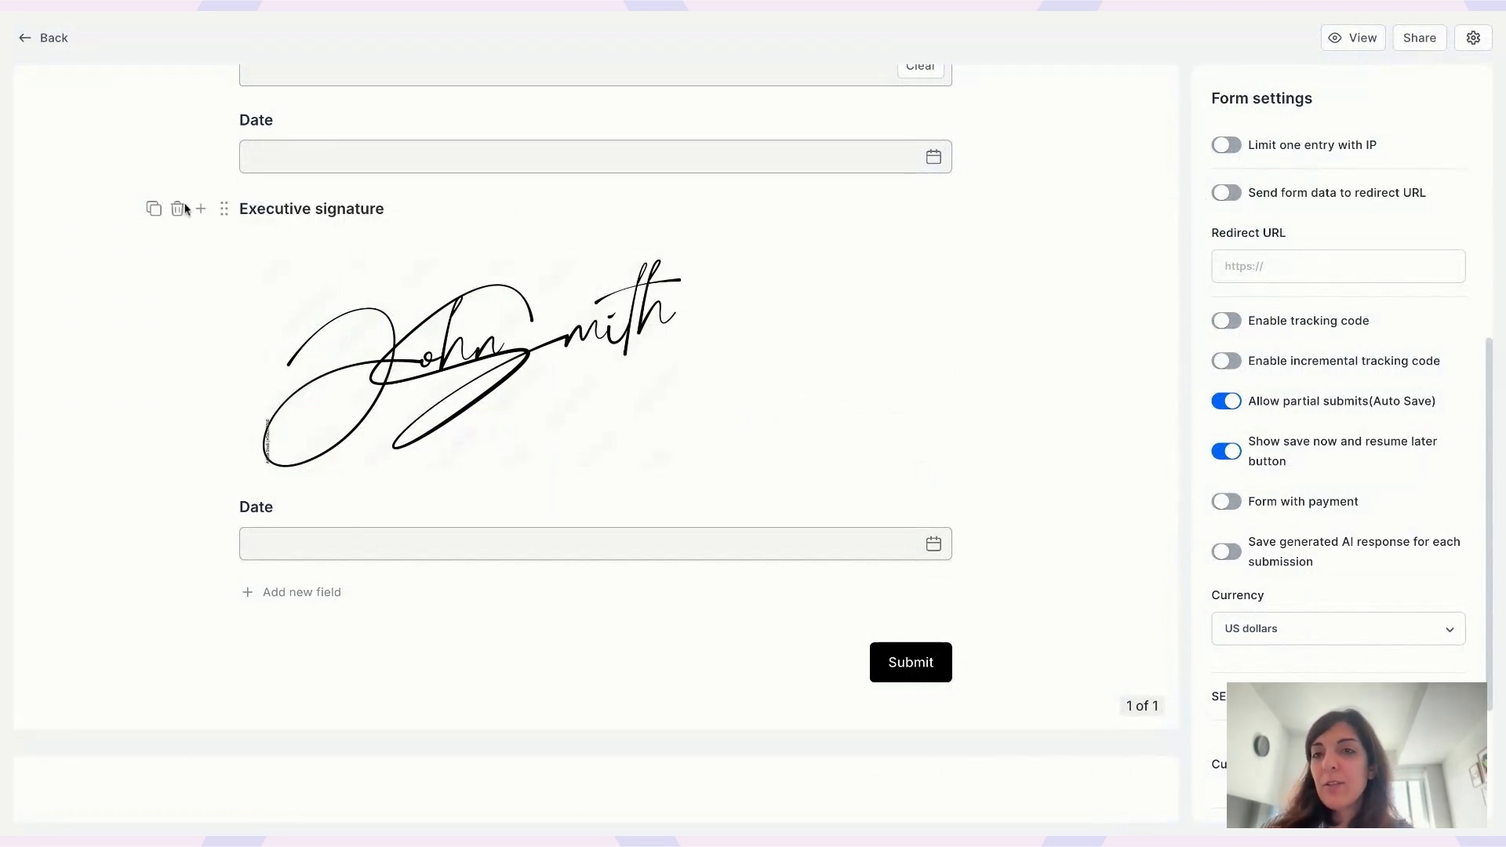
# - Delete the Employer's signature field and the second Date field, then go back to the overview
pyautogui.click(177, 210)
pyautogui.click(873, 487)
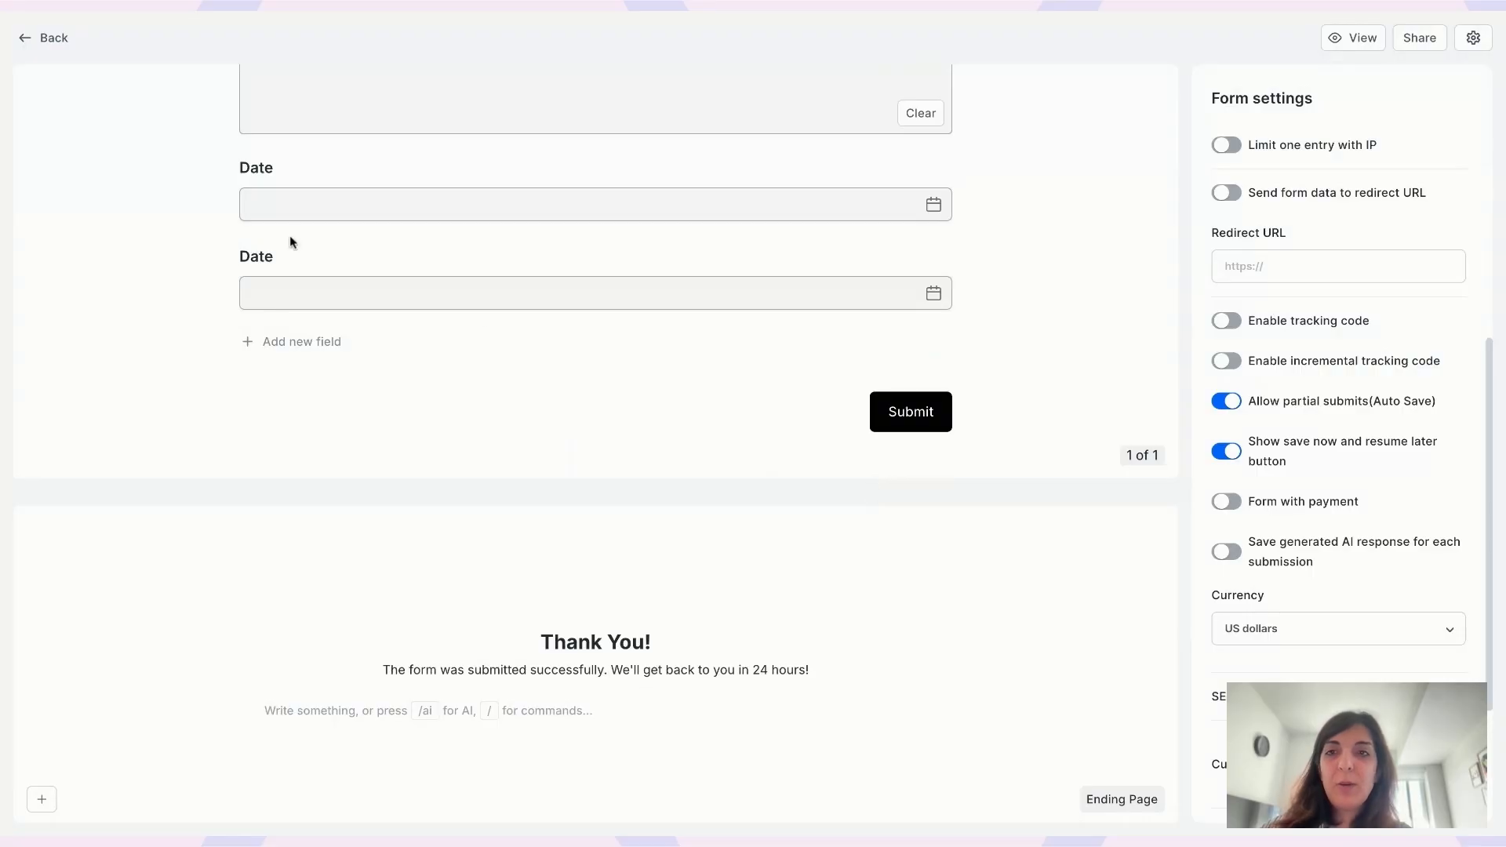
pyautogui.moveTo(228, 270)
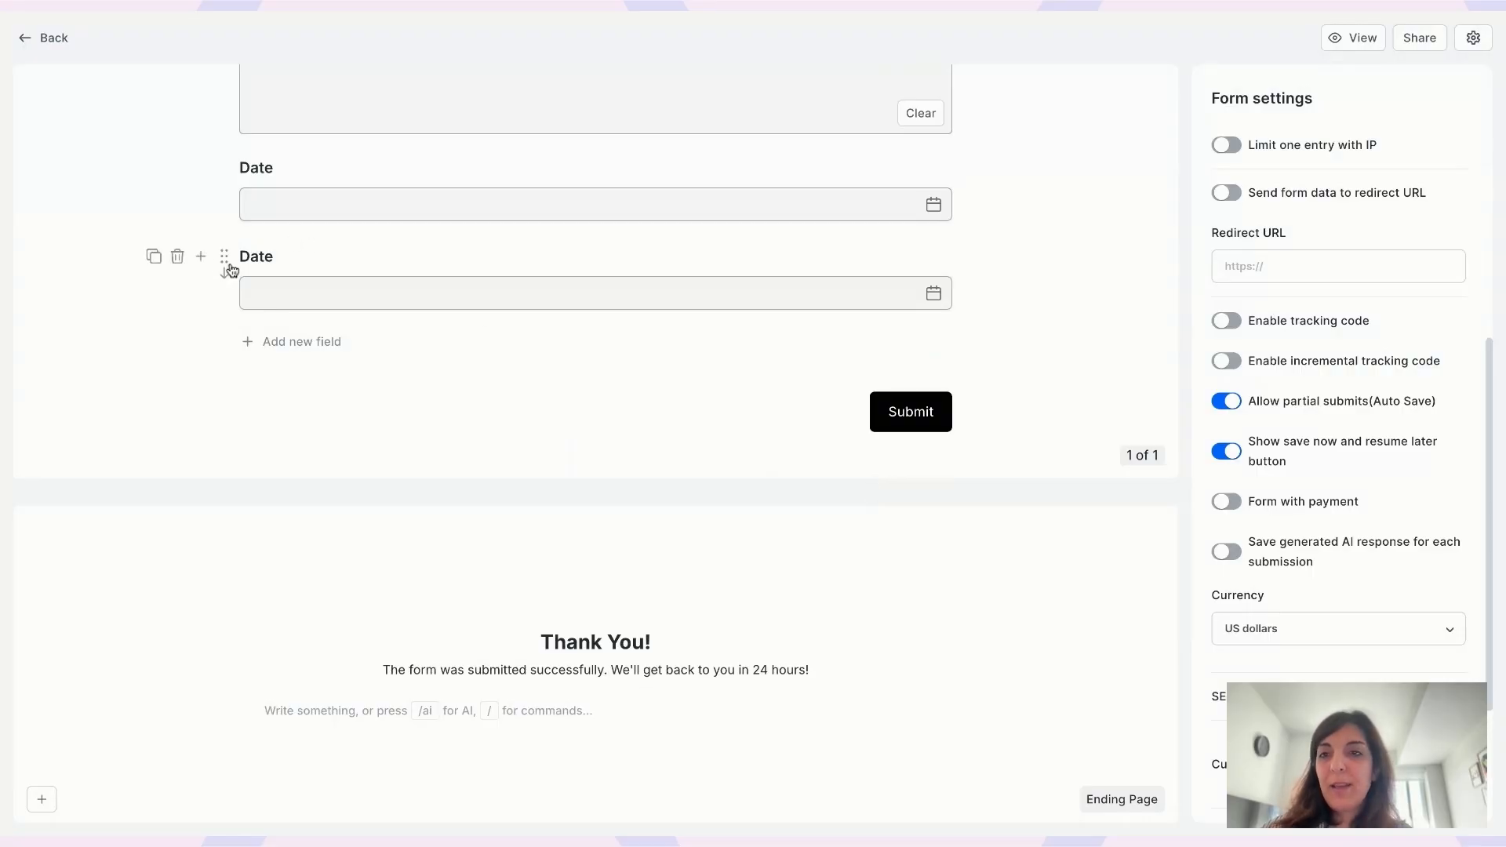
pyautogui.click(179, 259)
pyautogui.click(178, 229)
pyautogui.click(906, 480)
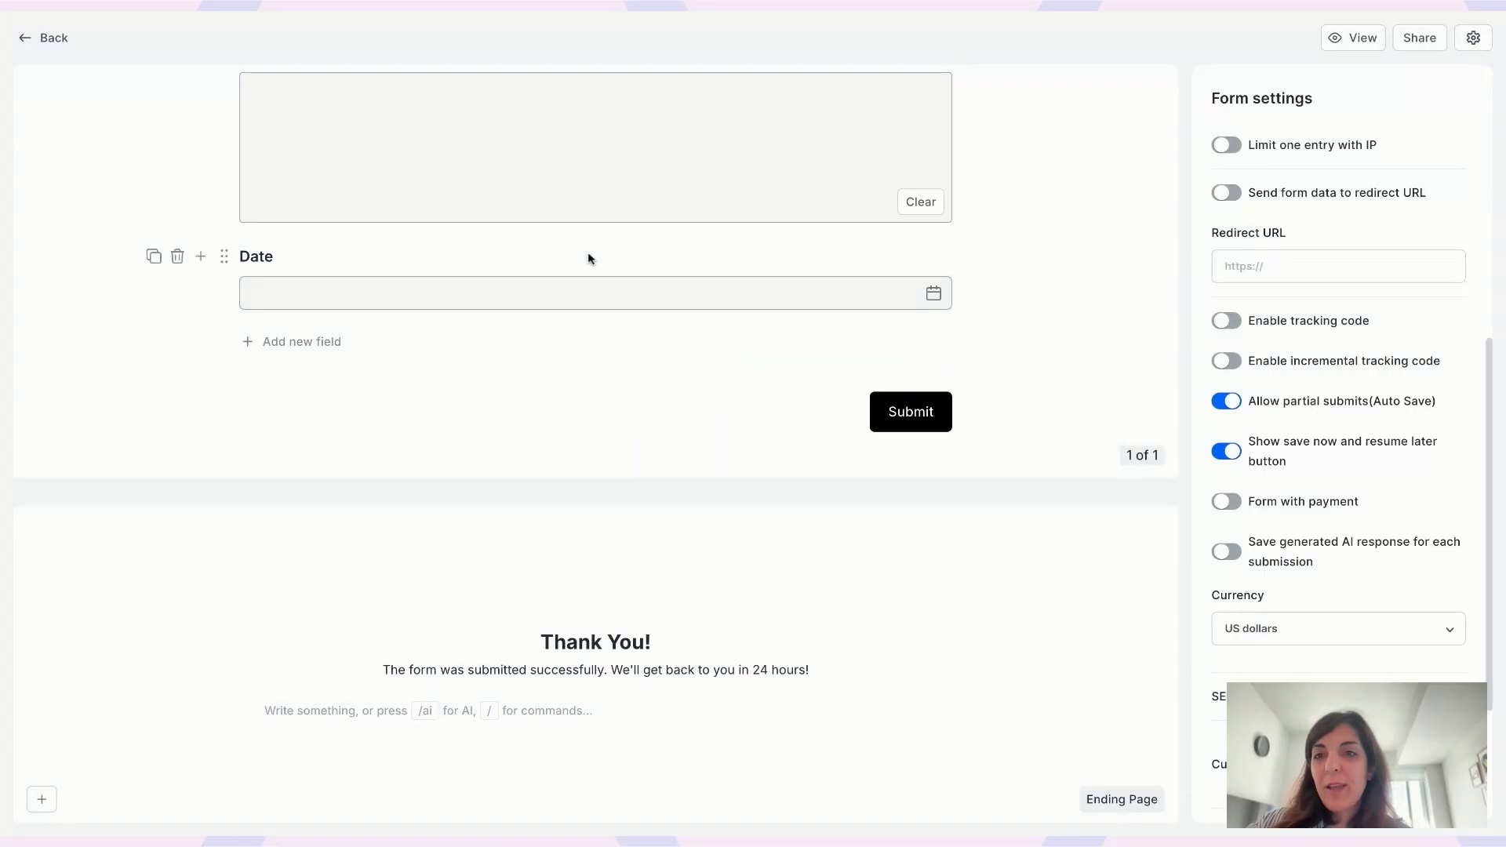
pyautogui.scroll(15, 591, 259)
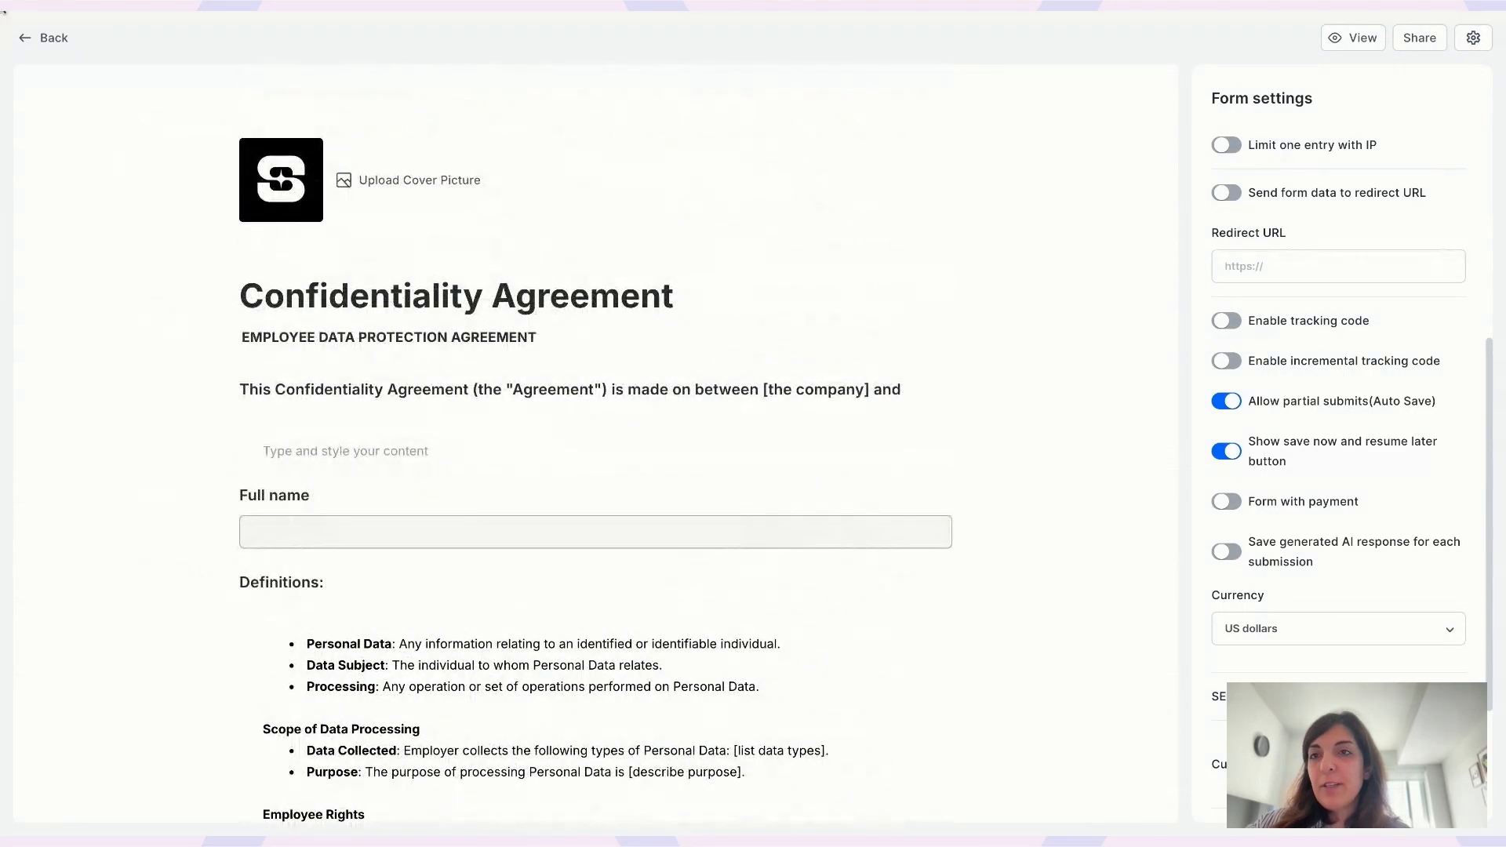
pyautogui.click(52, 37)
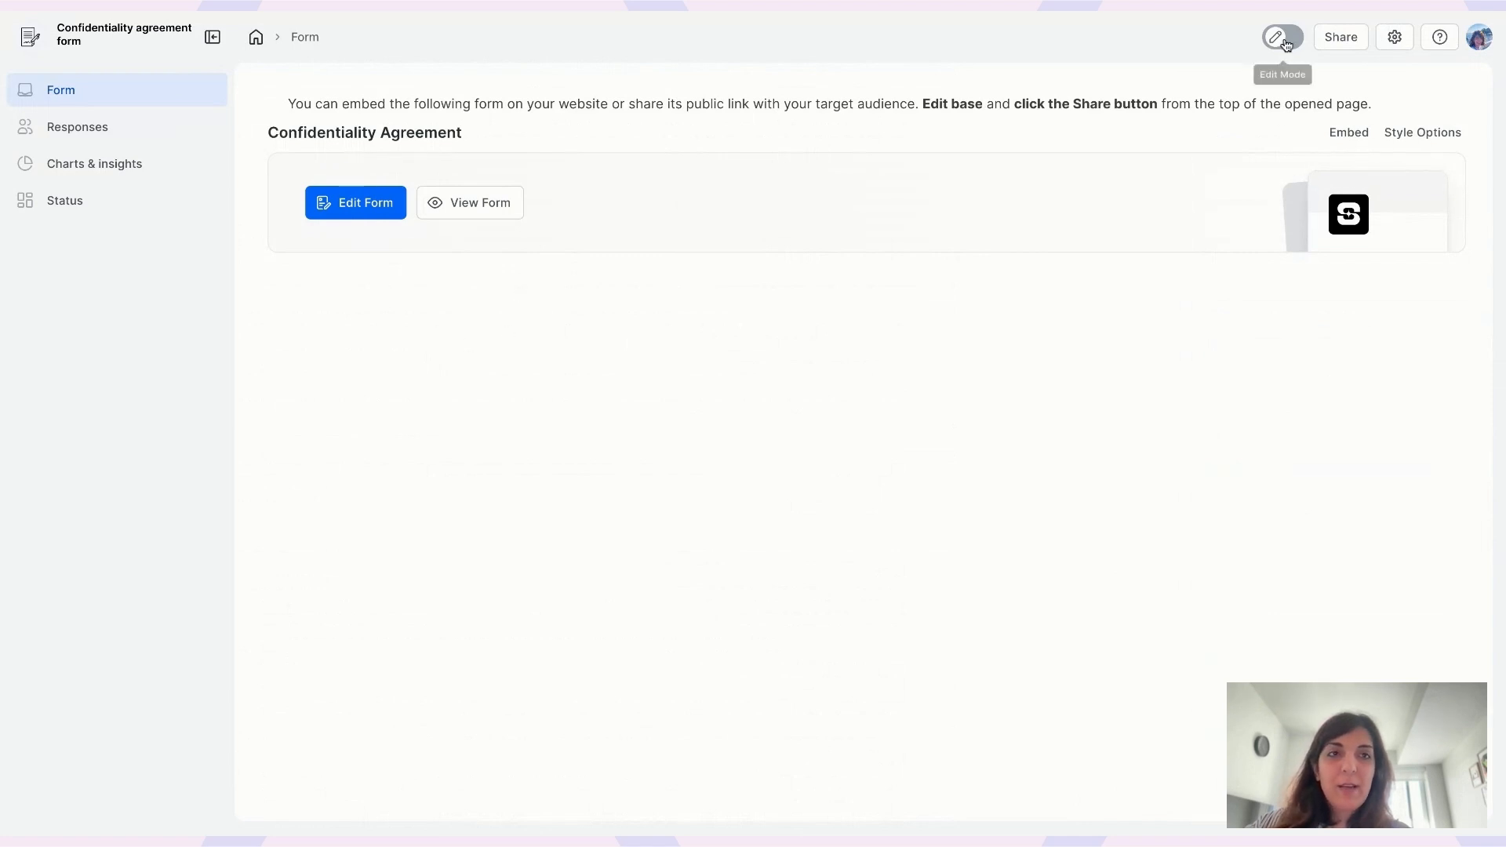
# - Insert a /form block with a new card-style form and title it 'Contract step 1'
pyautogui.click(1285, 44)
pyautogui.click(545, 286)
pyautogui.write('/fo')
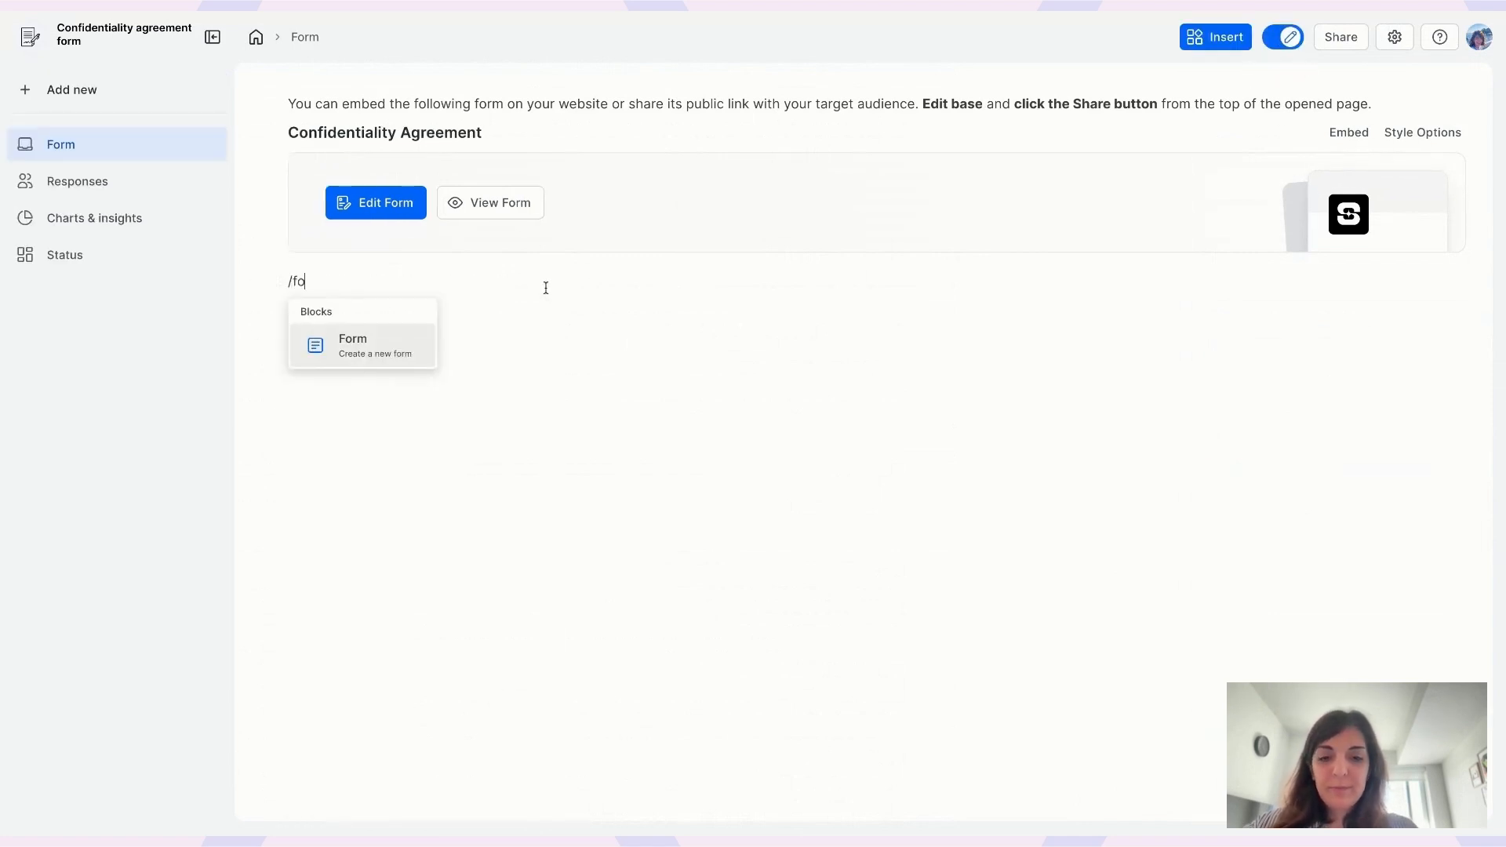
pyautogui.press('Return')
pyautogui.click(722, 432)
pyautogui.click(1082, 628)
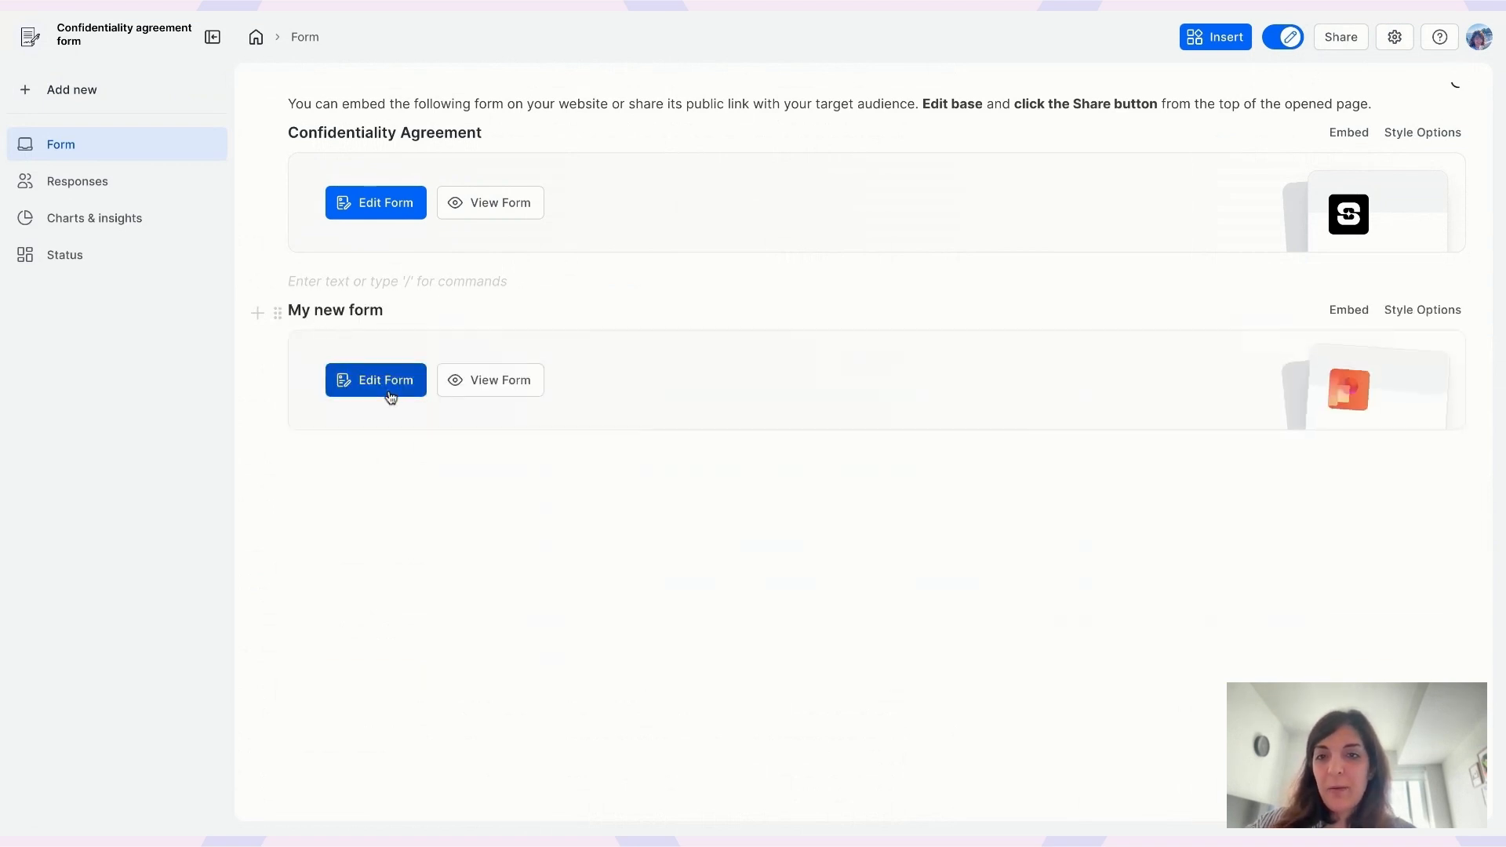
pyautogui.click(386, 380)
pyautogui.tripleClick(471, 297)
pyautogui.write('Contract')
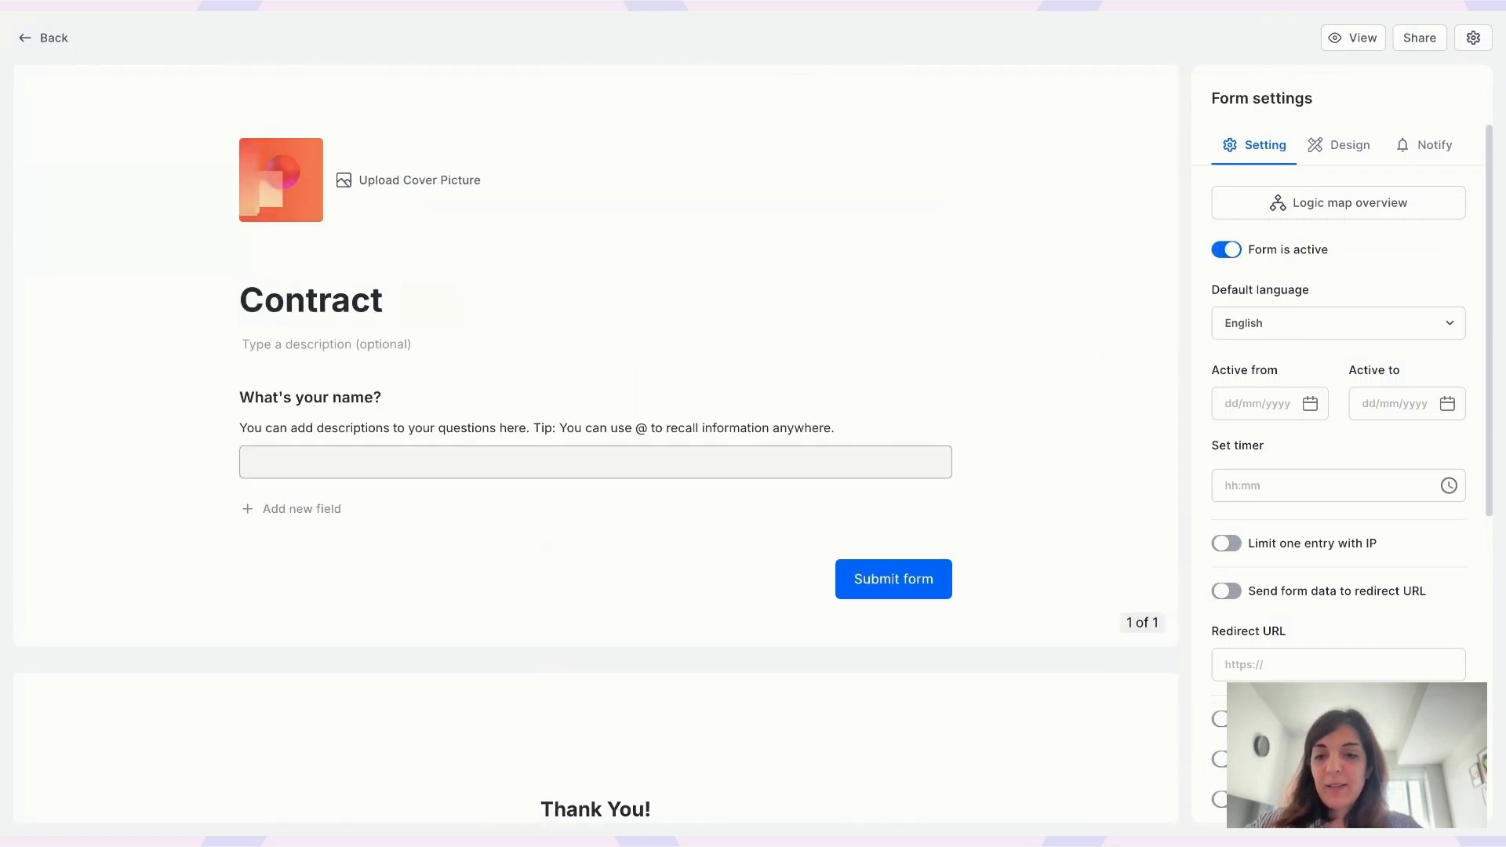
pyautogui.write(' step 1')
# - Retitle the form 'Contract step 2' and add an Email verification question after the name question
pyautogui.press('BackSpace')
pyautogui.write('2')
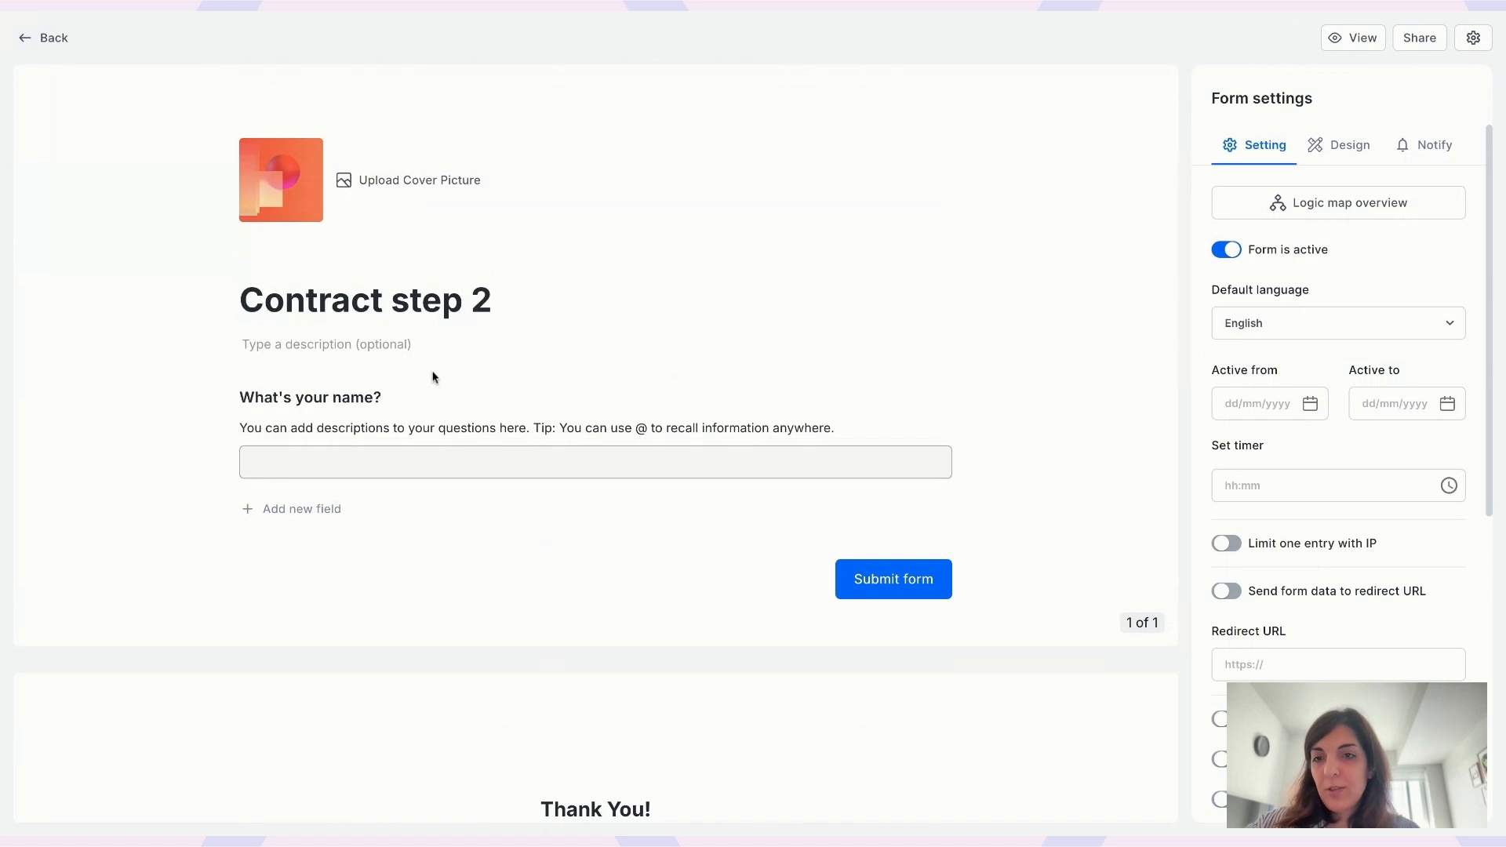
pyautogui.click(201, 397)
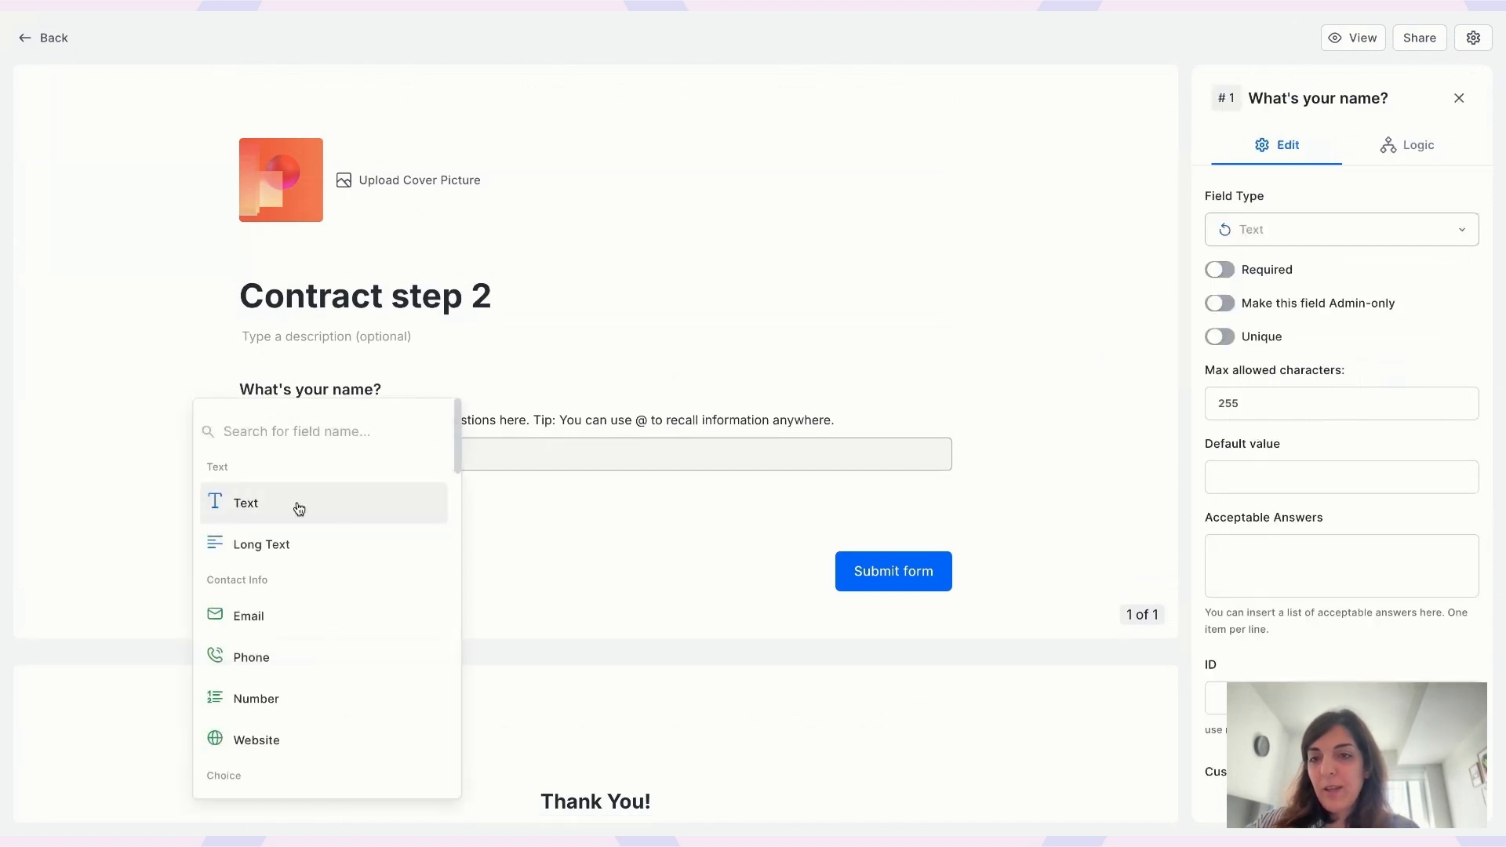
pyautogui.write('email')
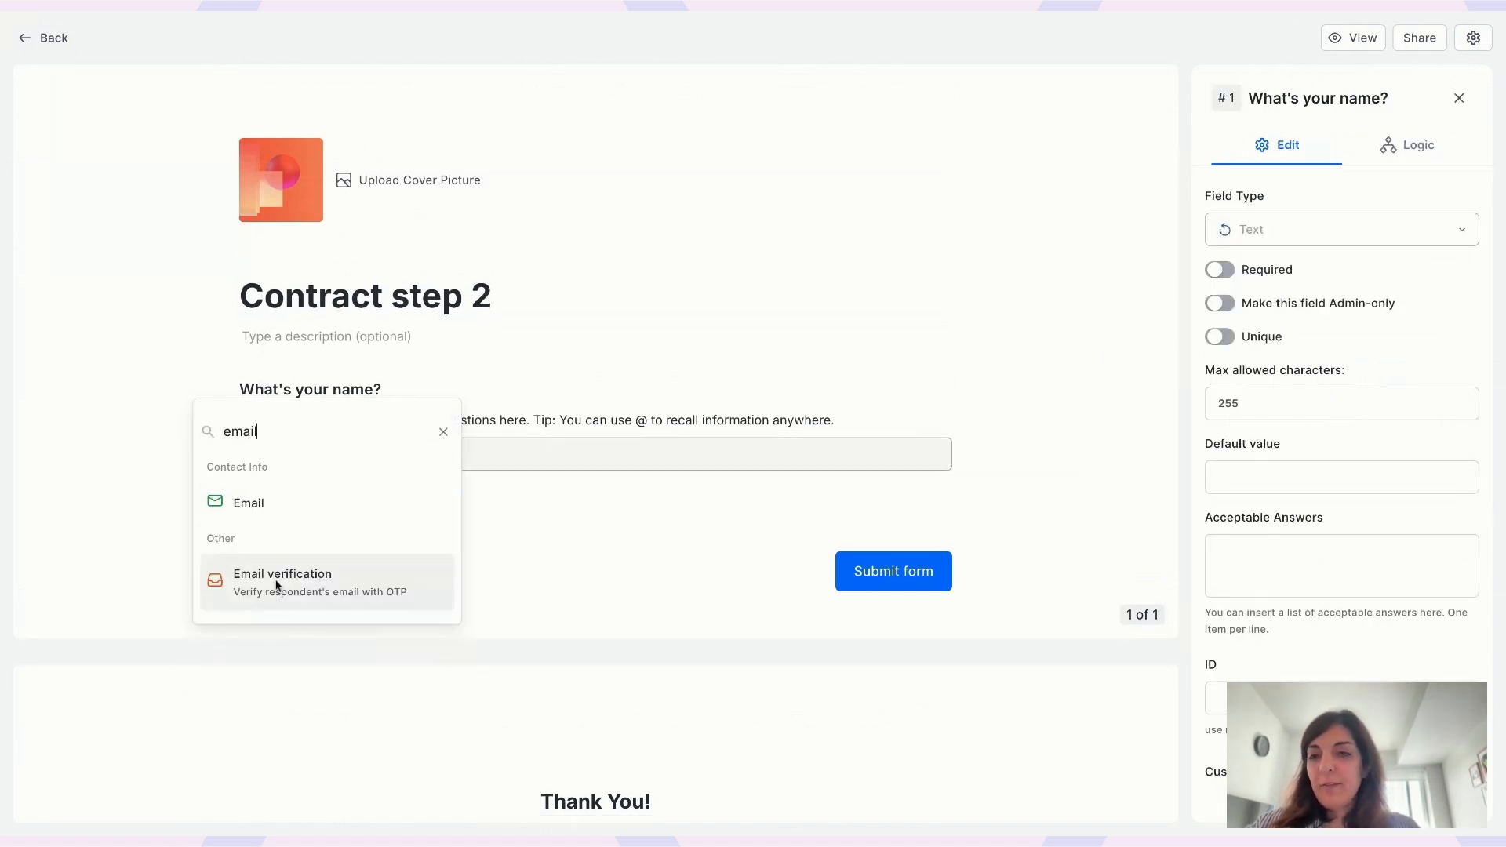
pyautogui.click(310, 579)
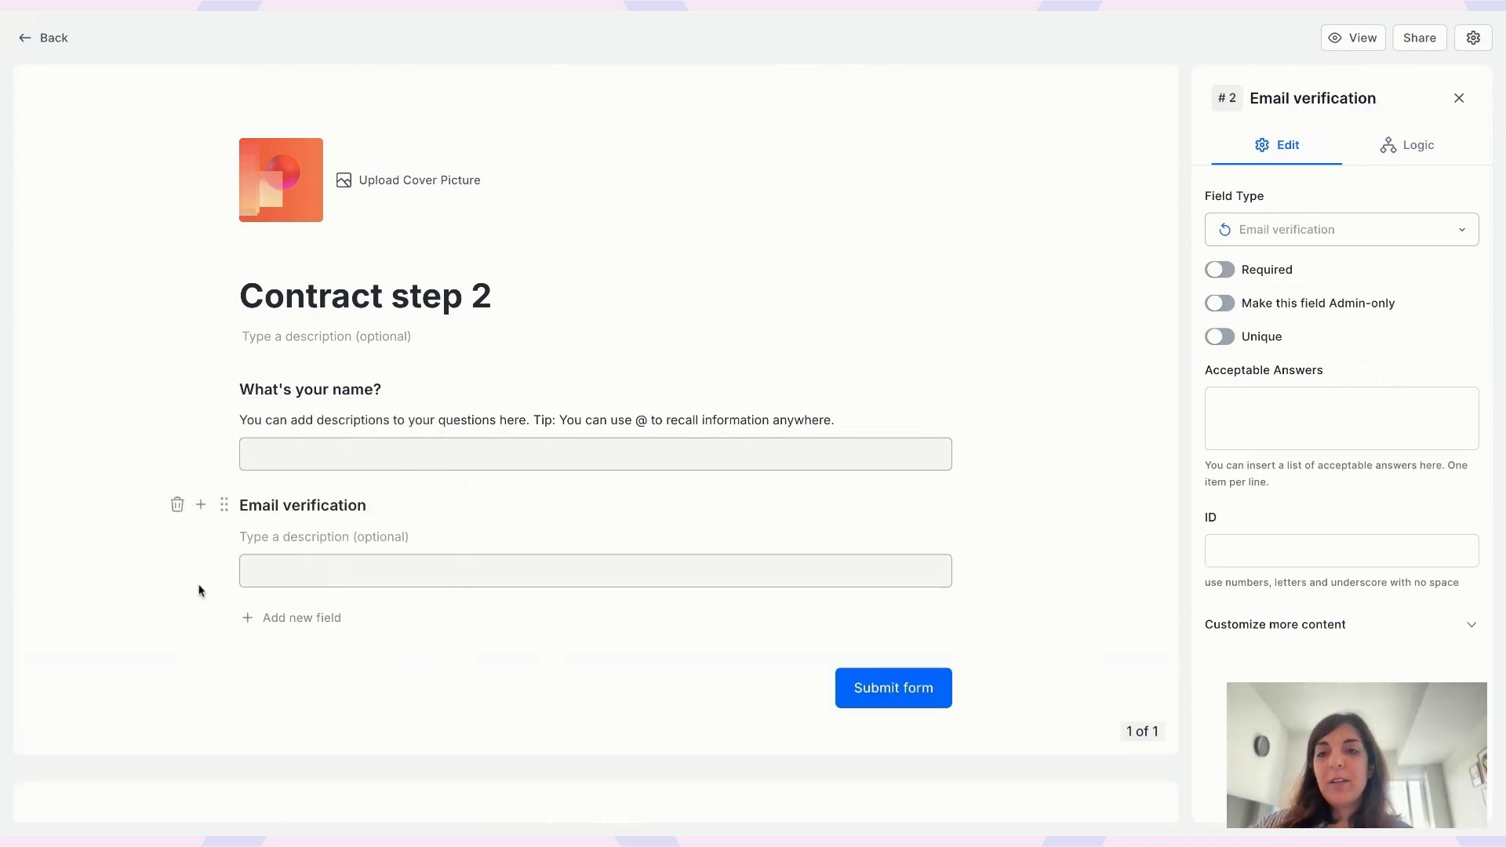
pyautogui.scroll(-3, 227, 586)
pyautogui.click(1293, 436)
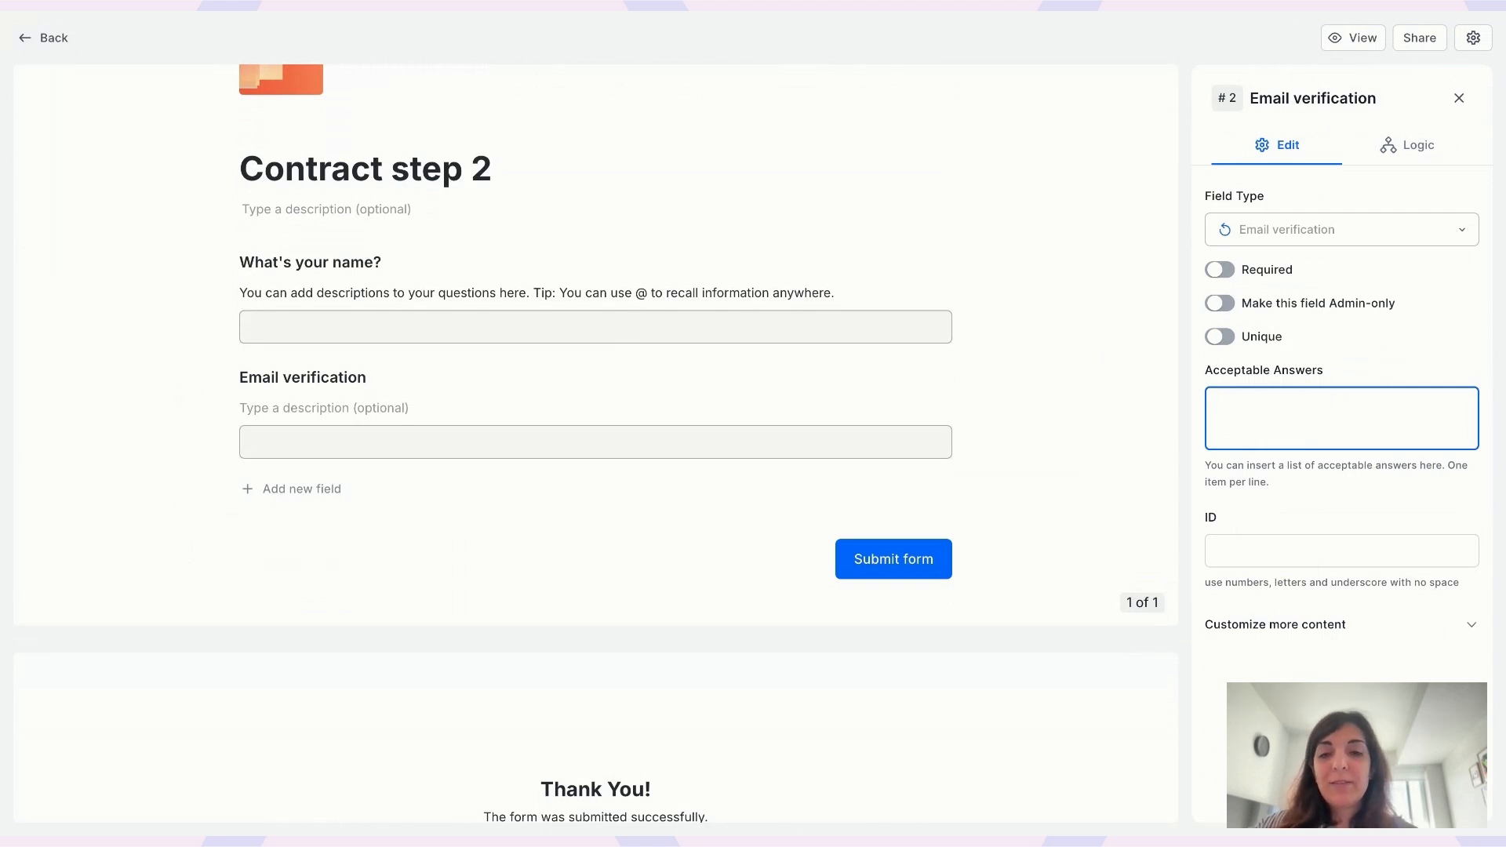
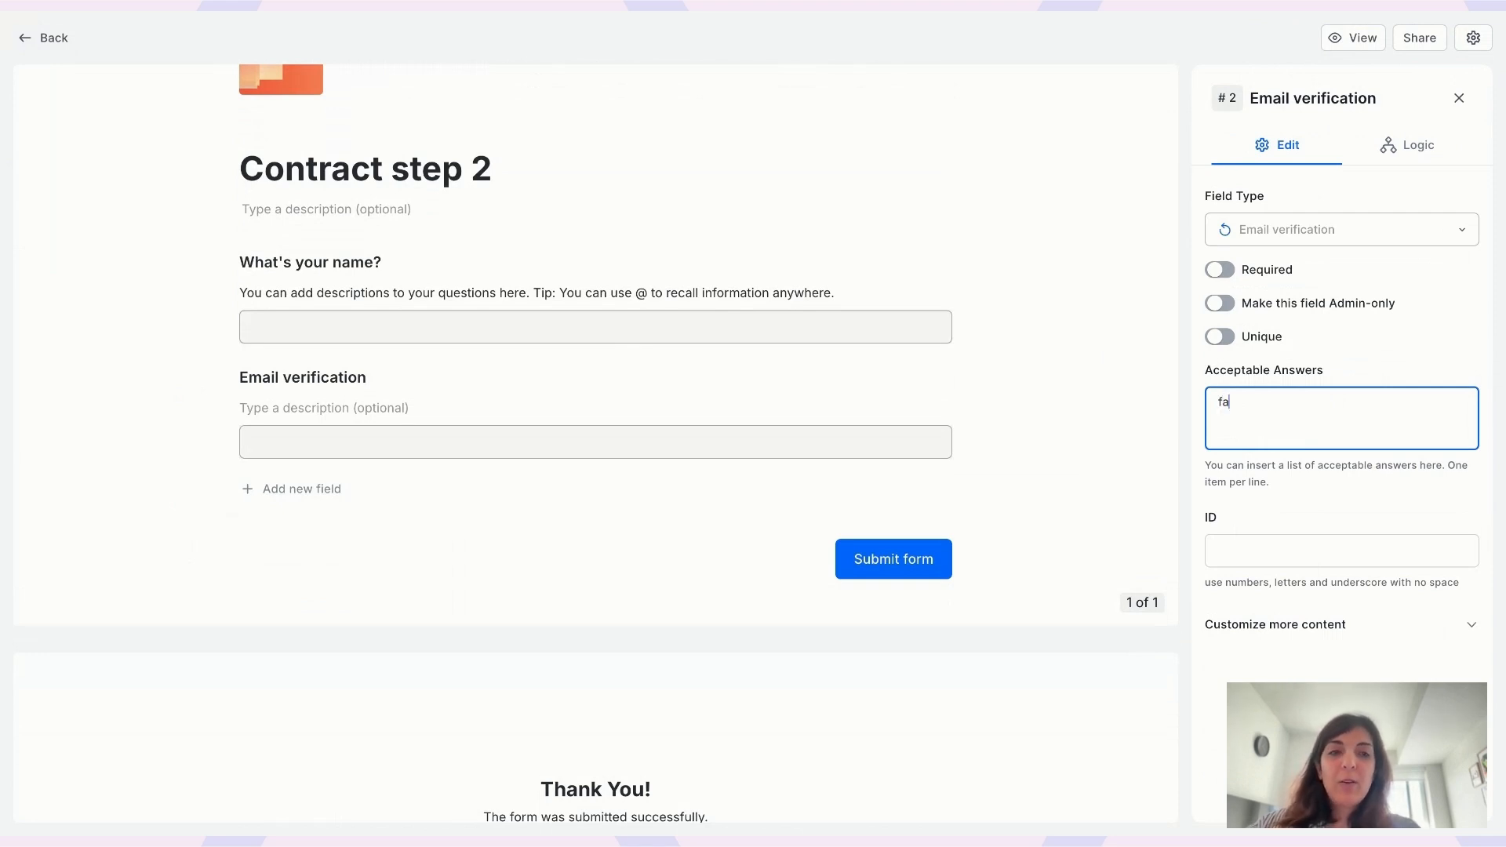
# - Enter the allowed e-mail address as the Email verification field's only acceptable answer
pyautogui.click(1331, 493)
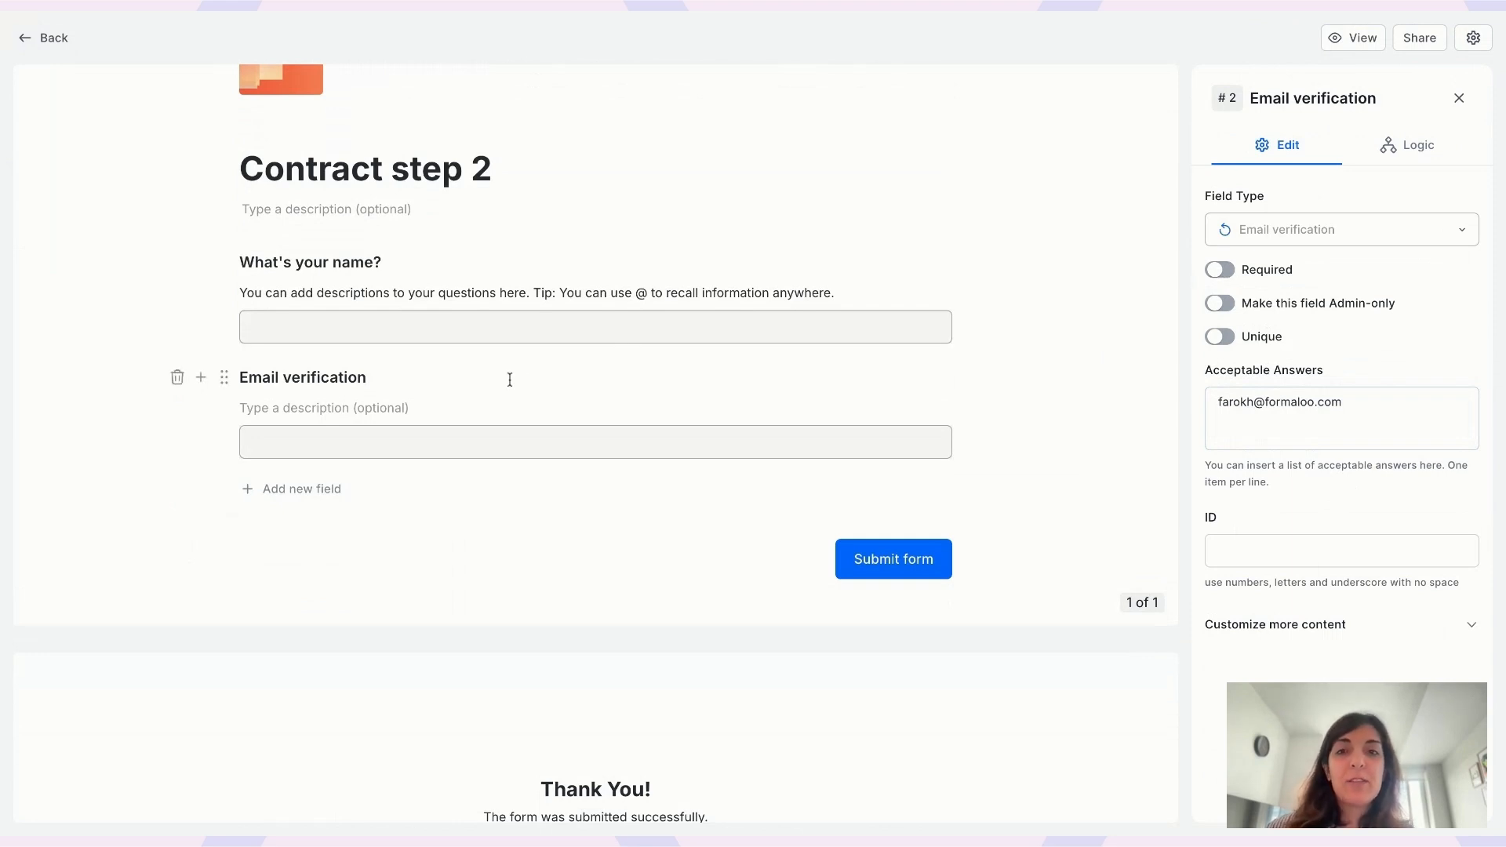
pyautogui.moveTo(440, 397)
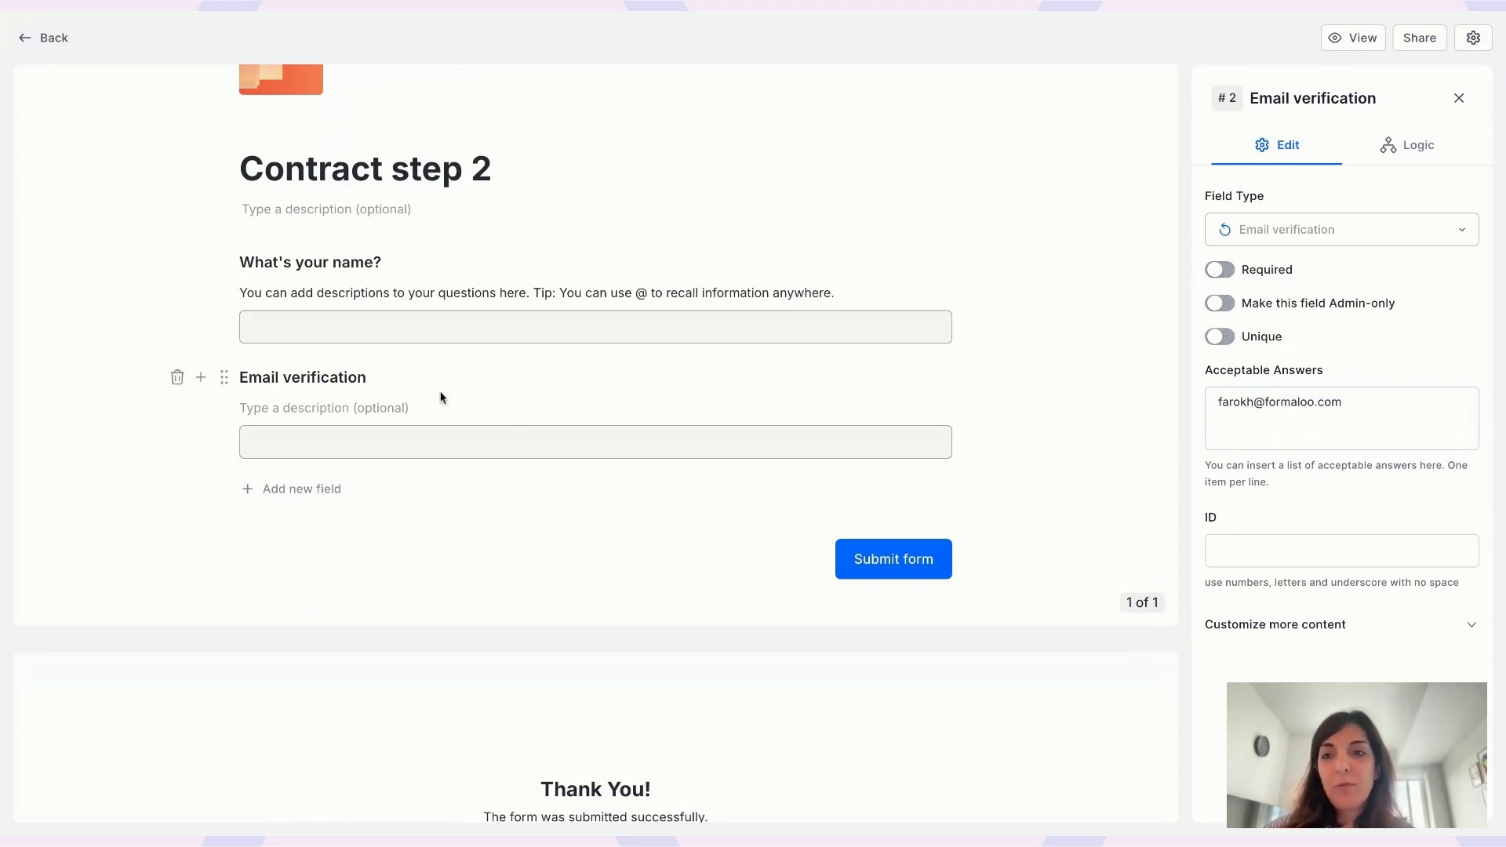
# - Add a Signature field and an Accept terms and conditions field below Email verification
pyautogui.click(199, 380)
pyautogui.write('sign')
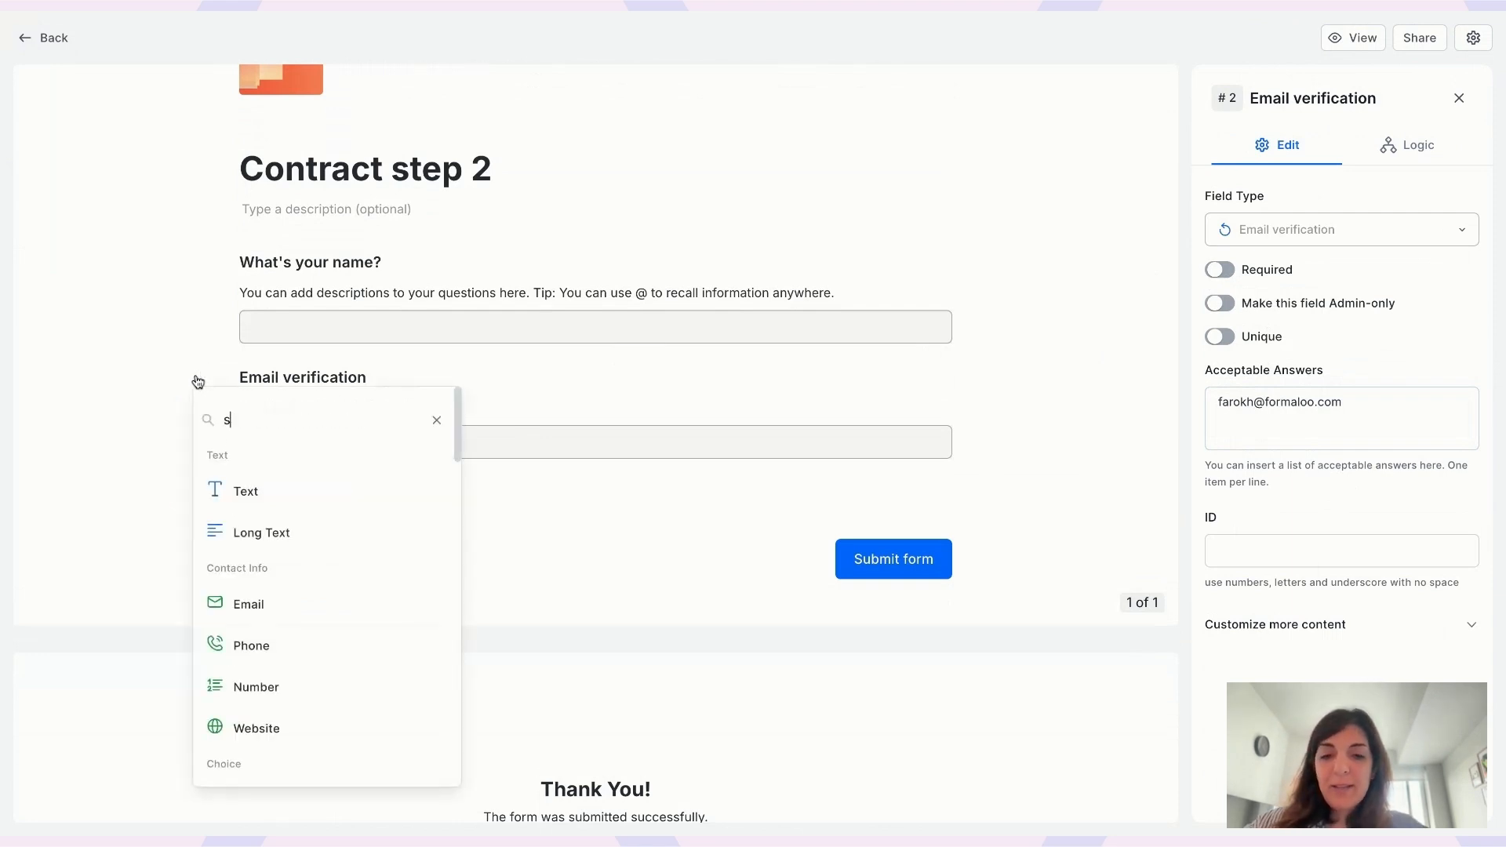
pyautogui.click(287, 493)
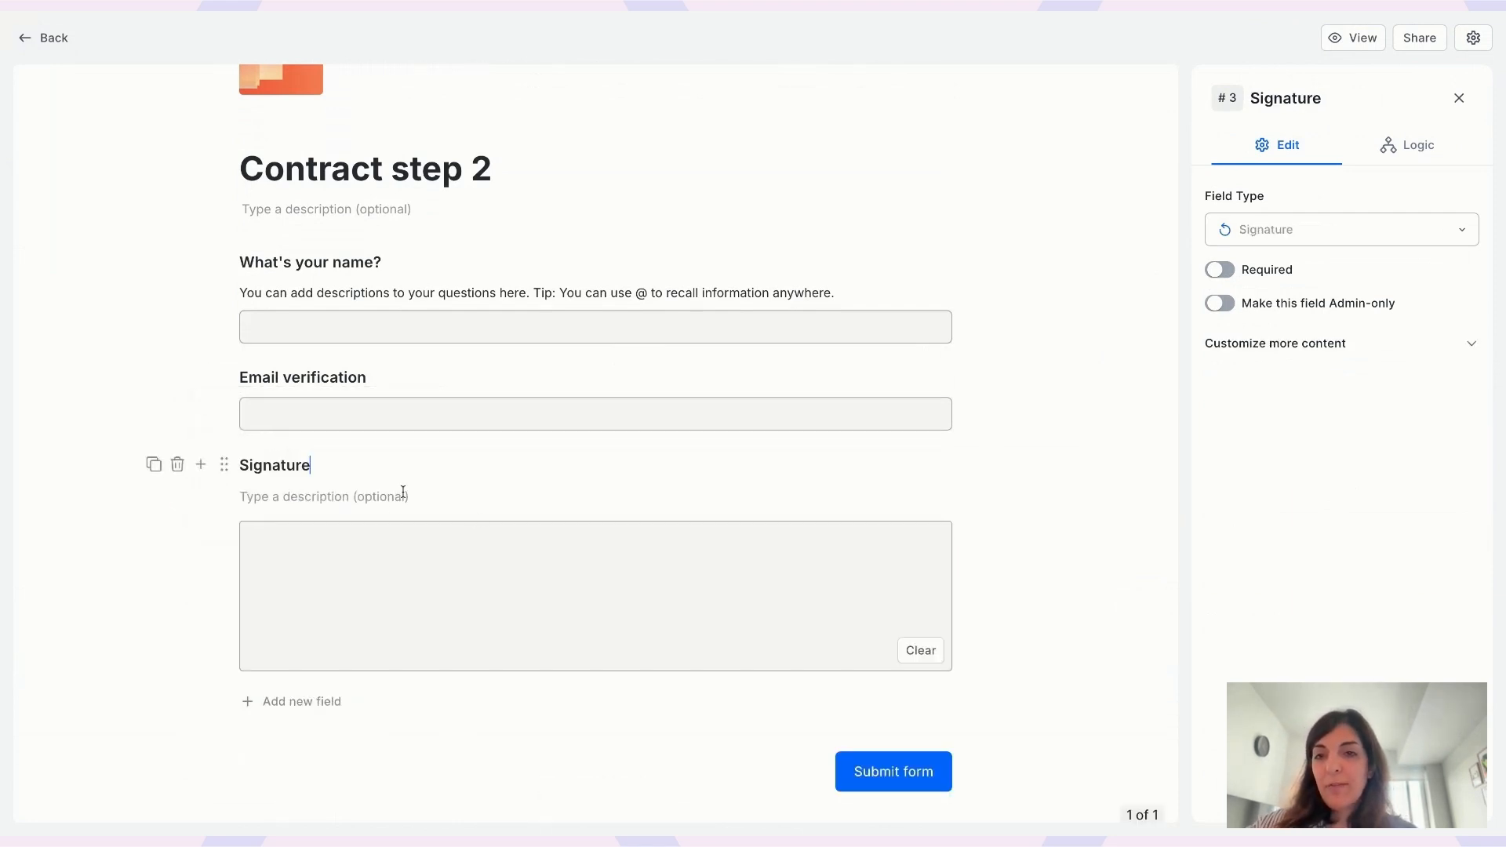
pyautogui.scroll(-3, 369, 515)
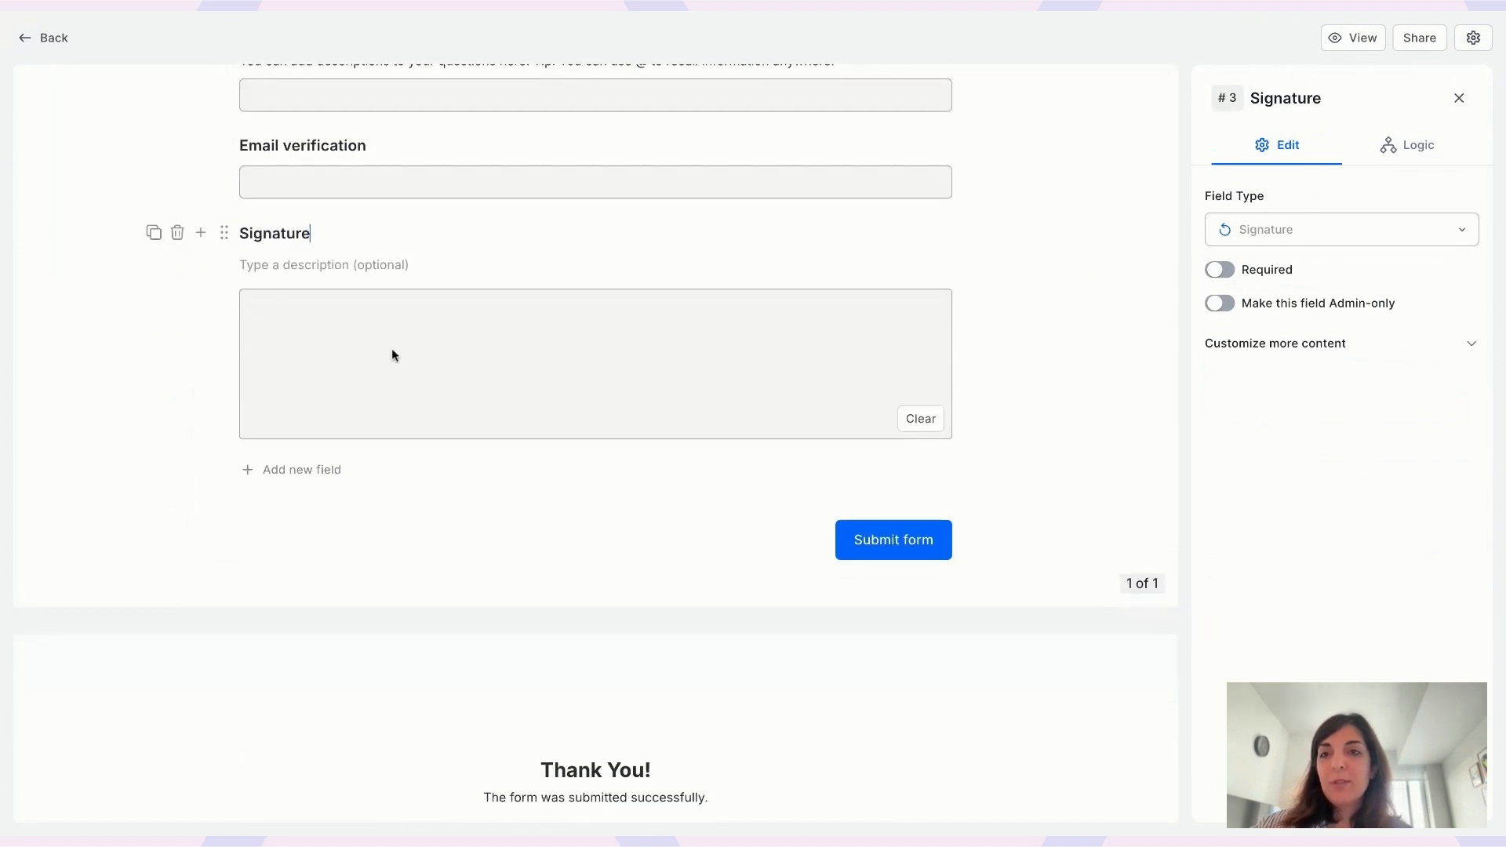
pyautogui.click(201, 233)
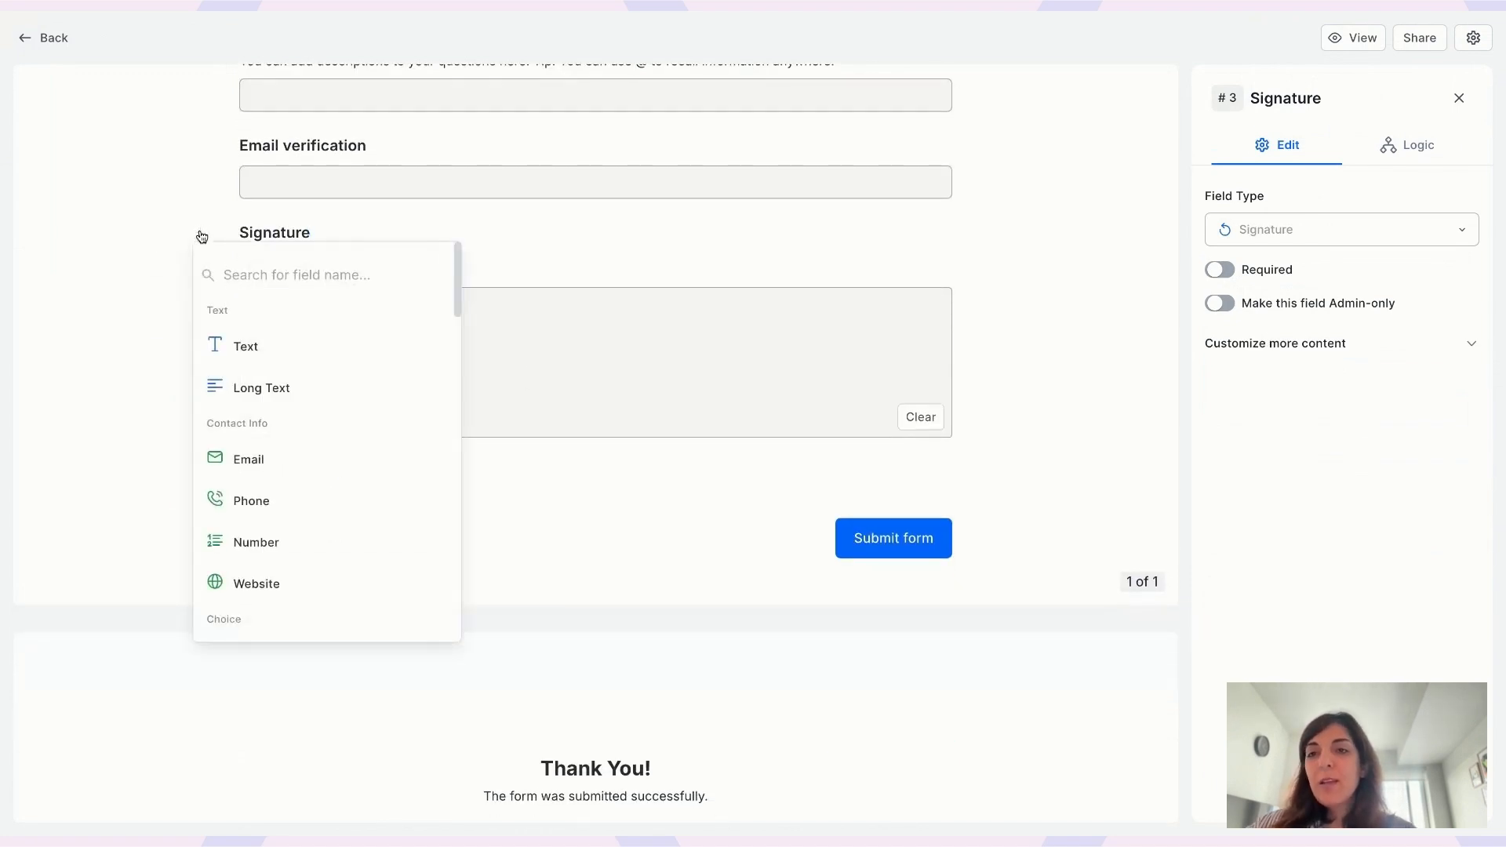
pyautogui.write('con')
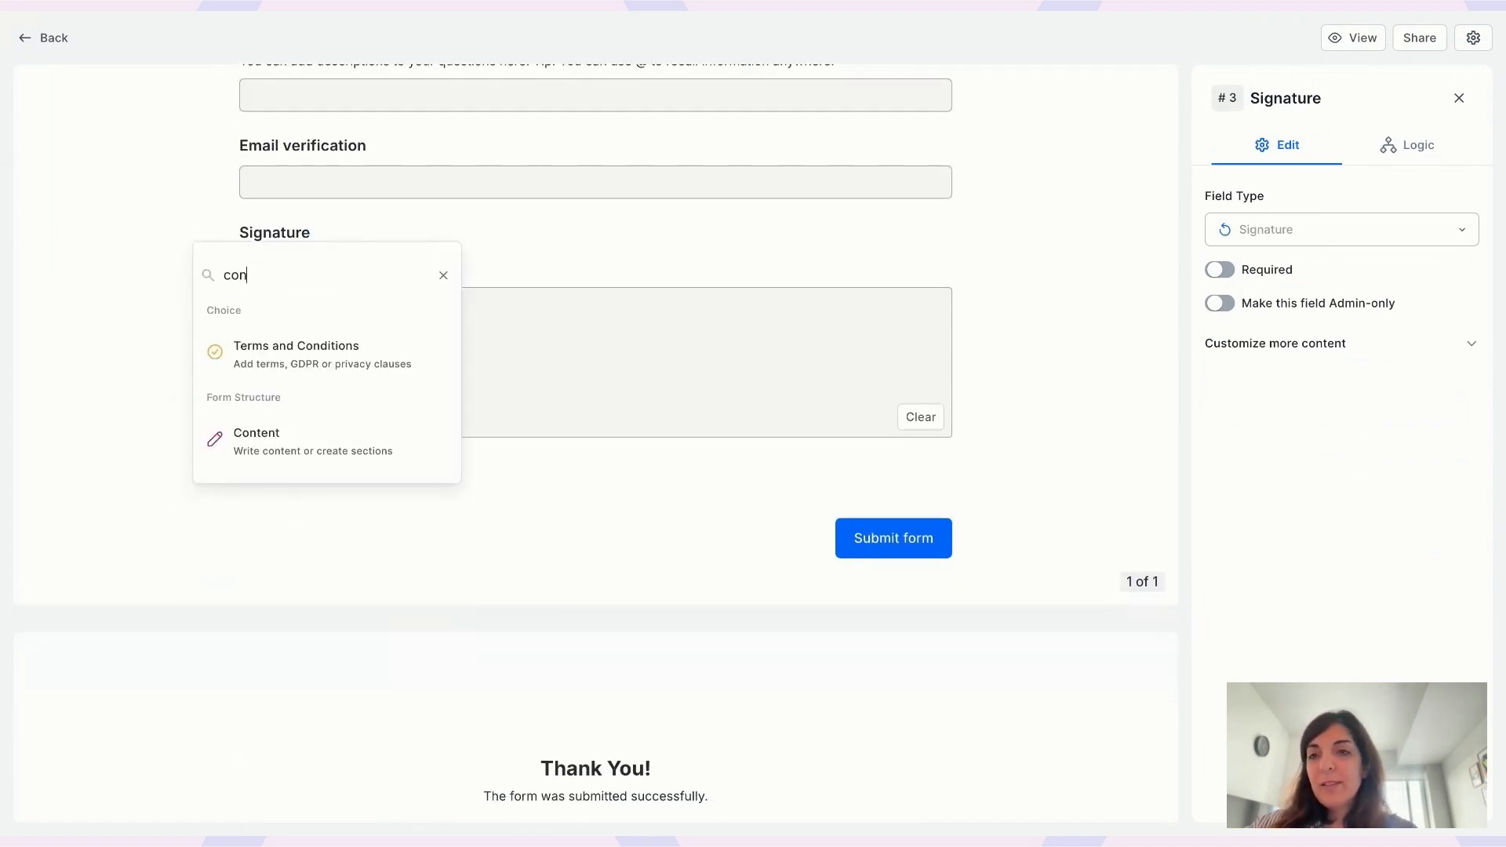
pyautogui.click(301, 354)
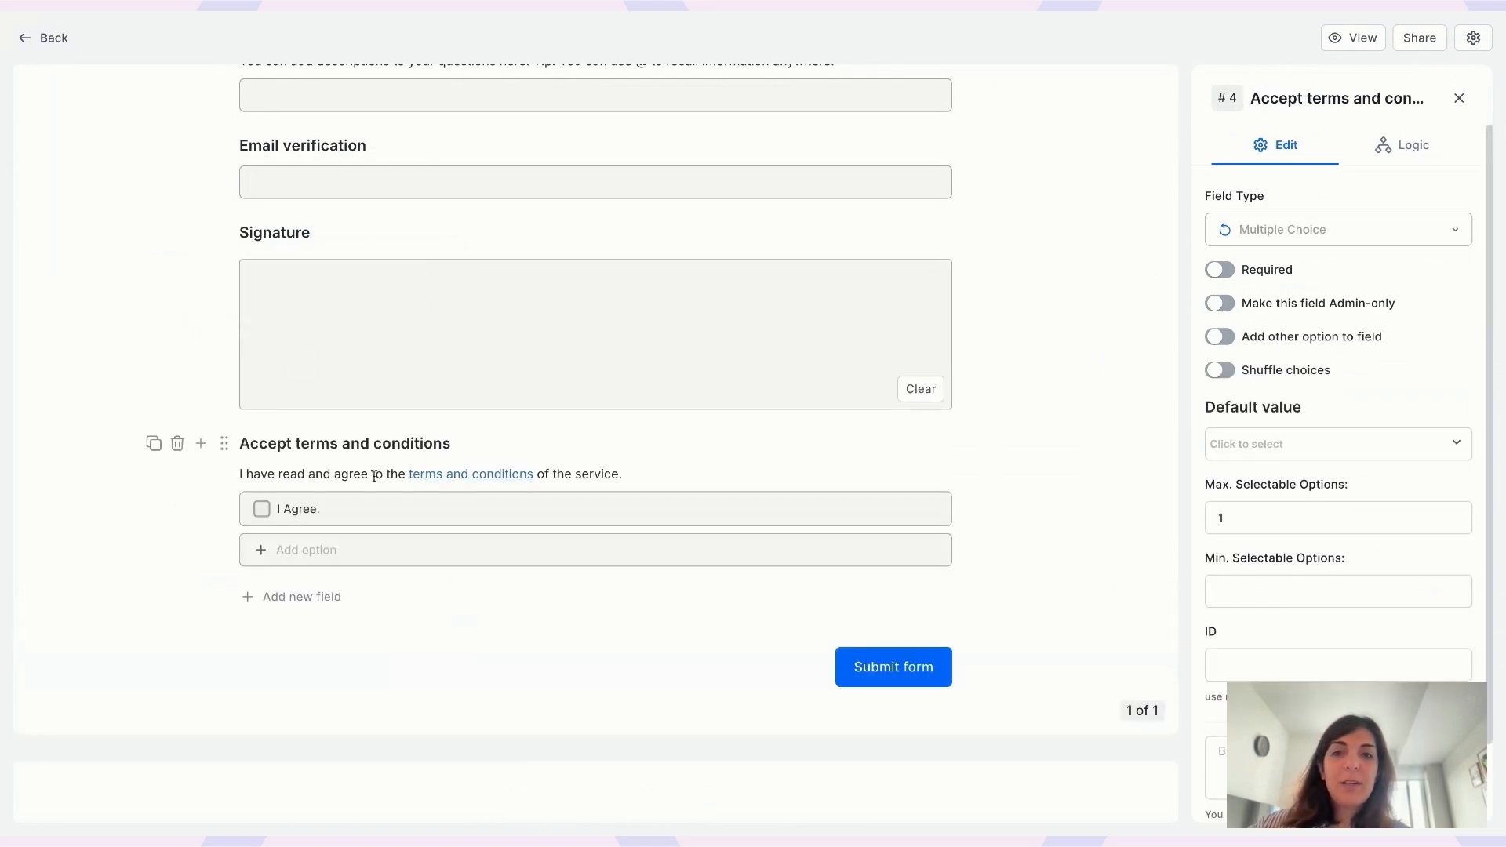
pyautogui.scroll(3, 373, 386)
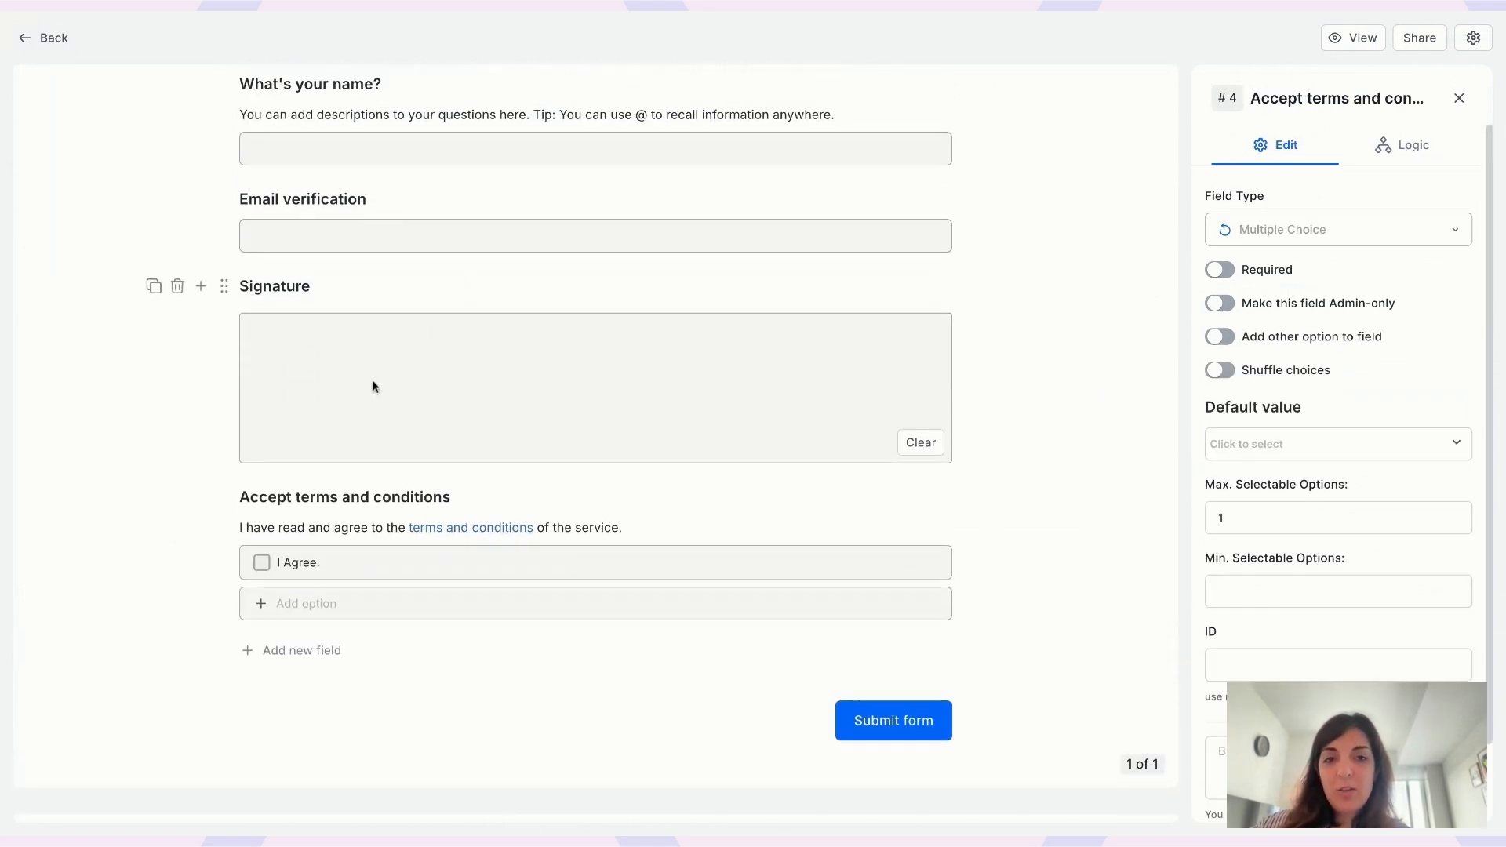
pyautogui.scroll(2, 373, 386)
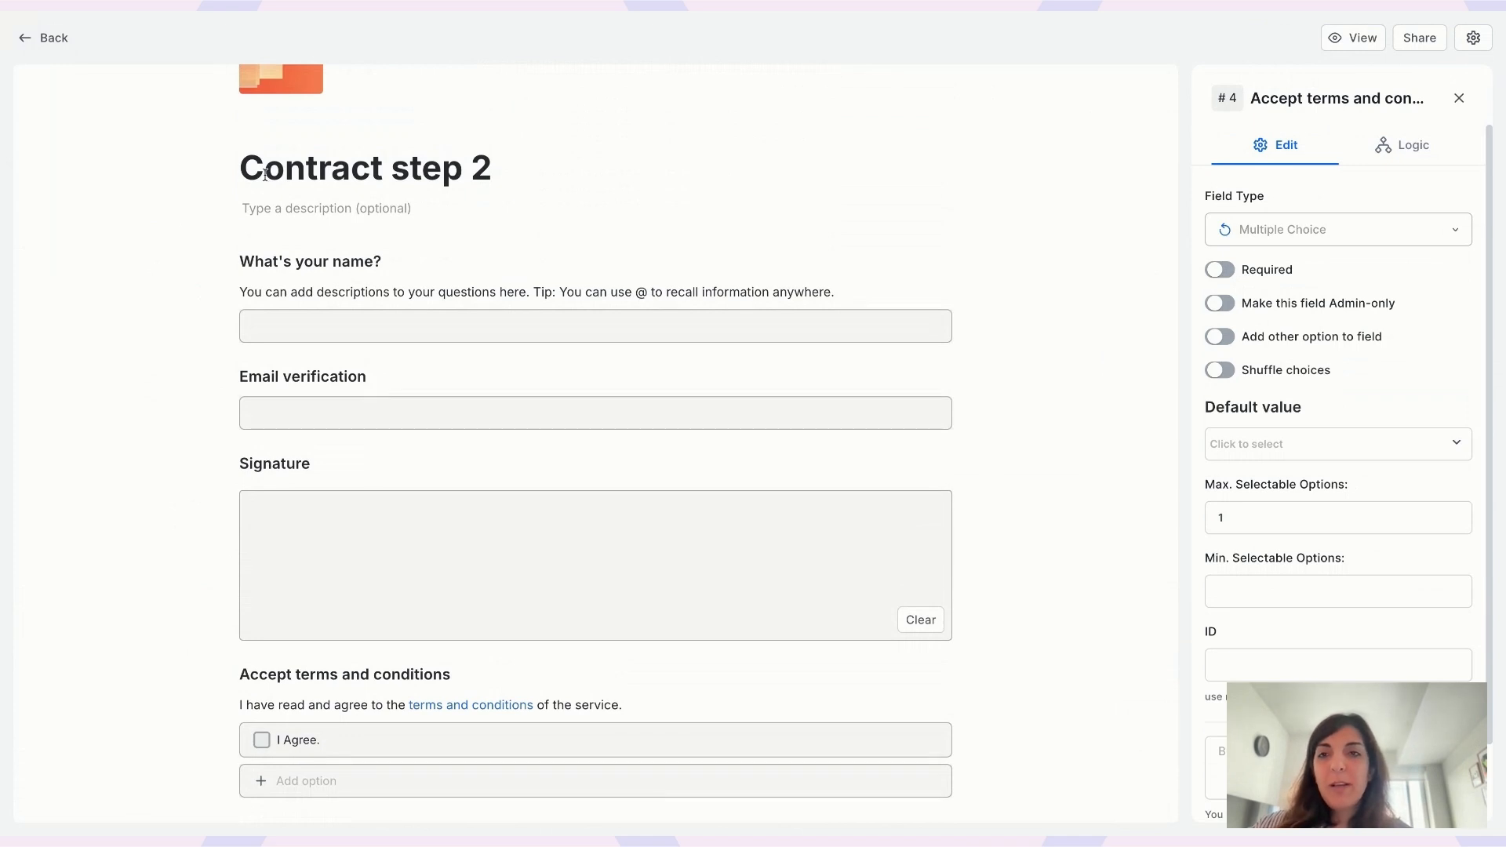
pyautogui.scroll(2, 265, 174)
# - Delete the form's logo, check the form and design settings, and return to the overview
pyautogui.click(300, 171)
pyautogui.click(871, 459)
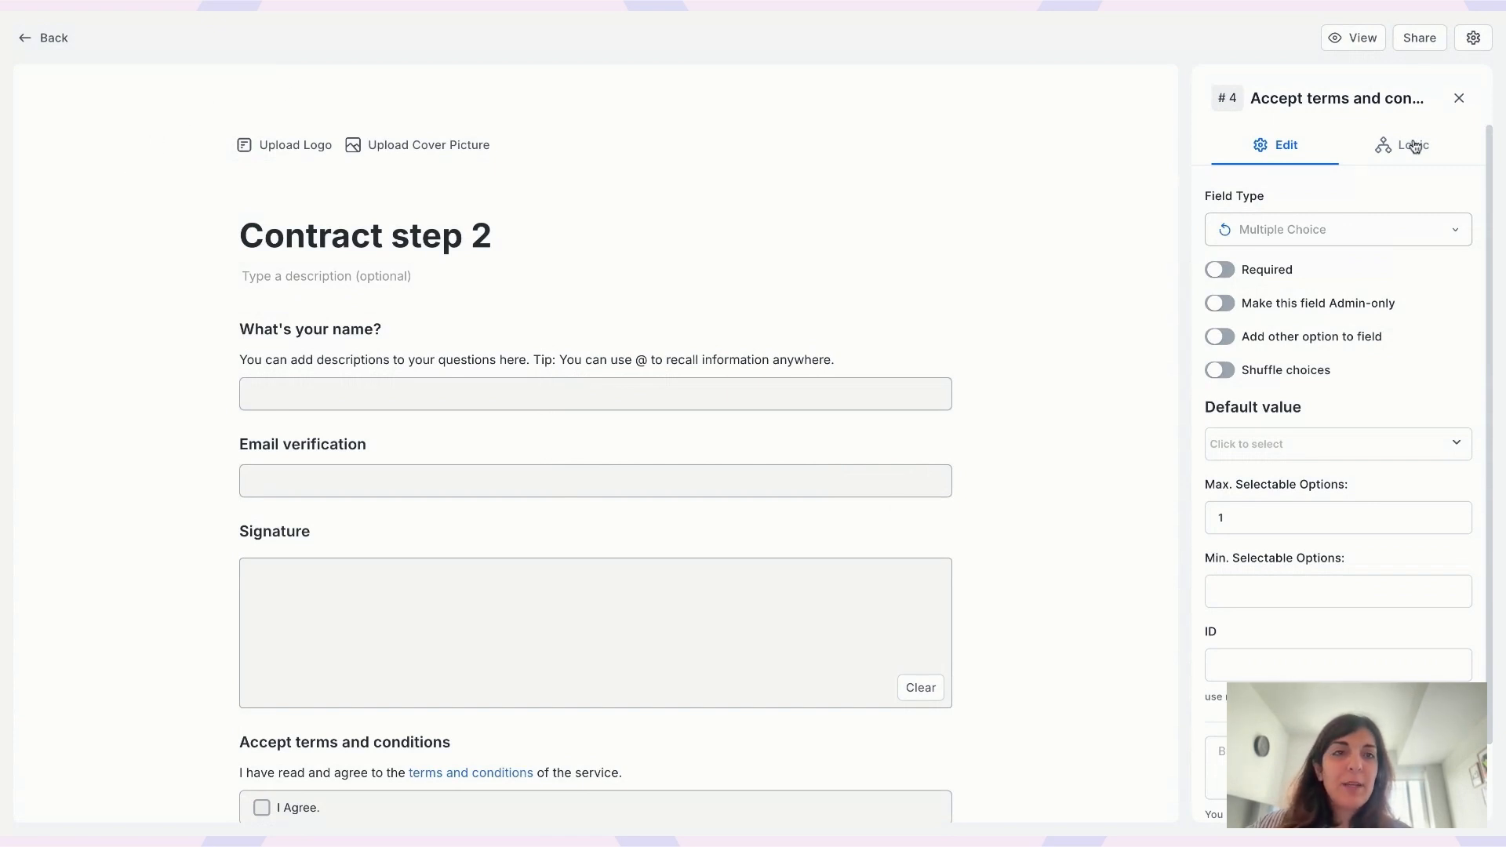
pyautogui.click(1460, 103)
pyautogui.click(1348, 145)
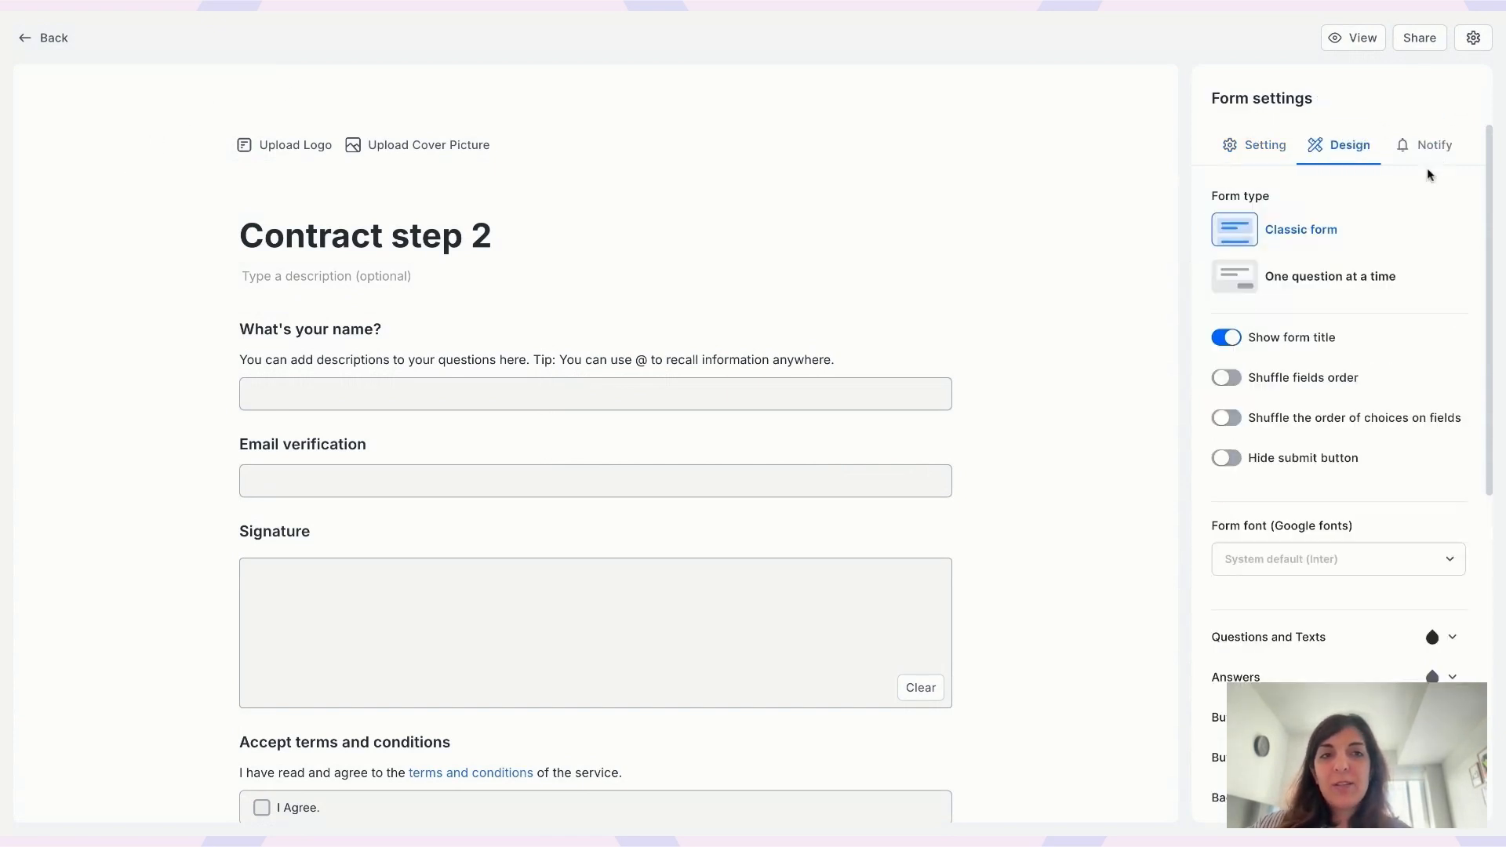
pyautogui.click(1249, 154)
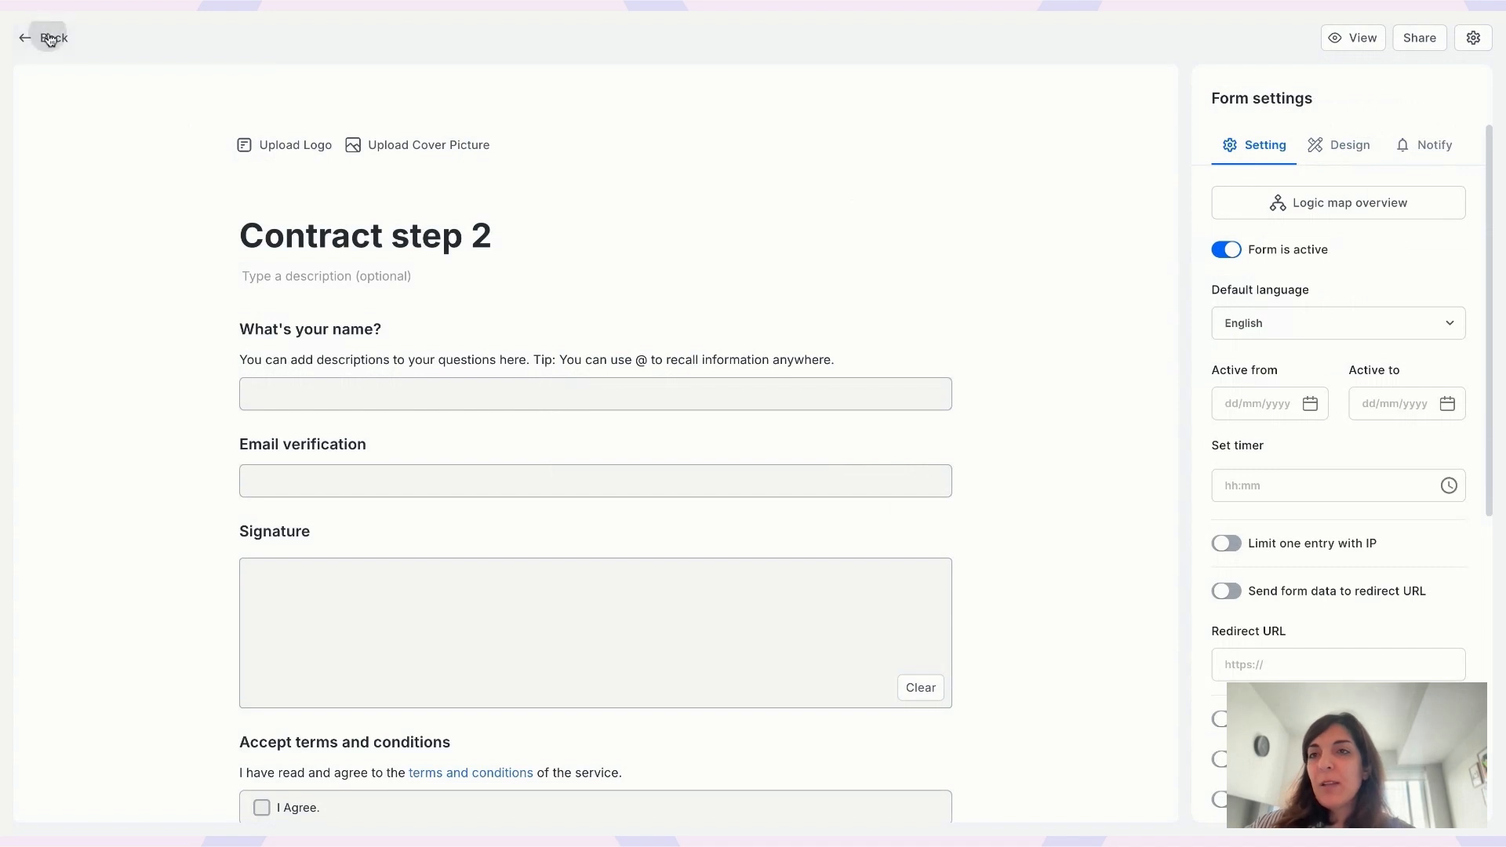
pyautogui.click(49, 38)
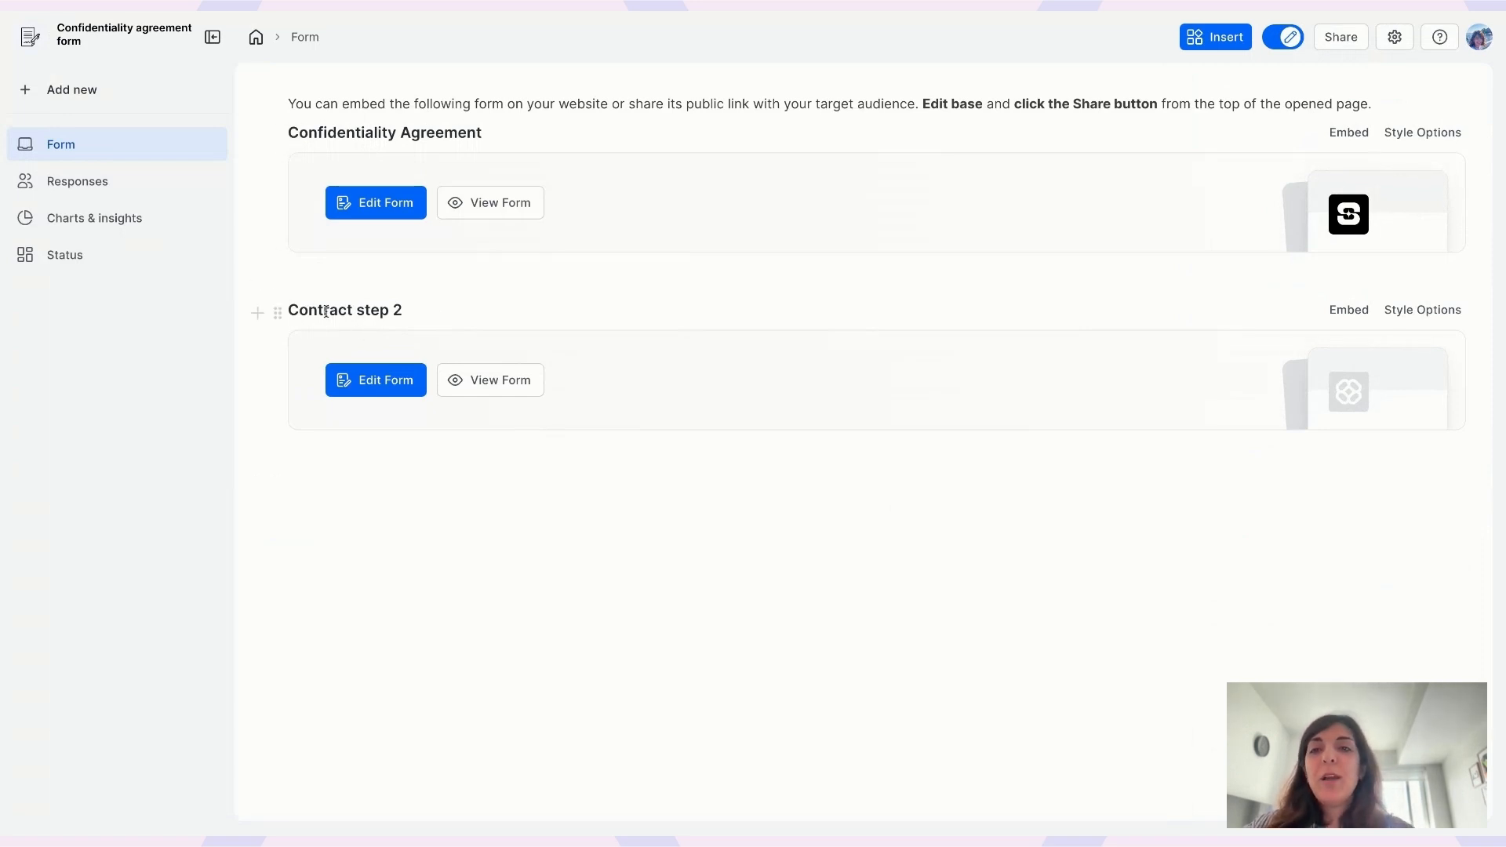
# - From the overview listing both forms, open the Confidentiality Agreement form in the editor
pyautogui.moveTo(289, 307); pyautogui.dragTo(415, 309)
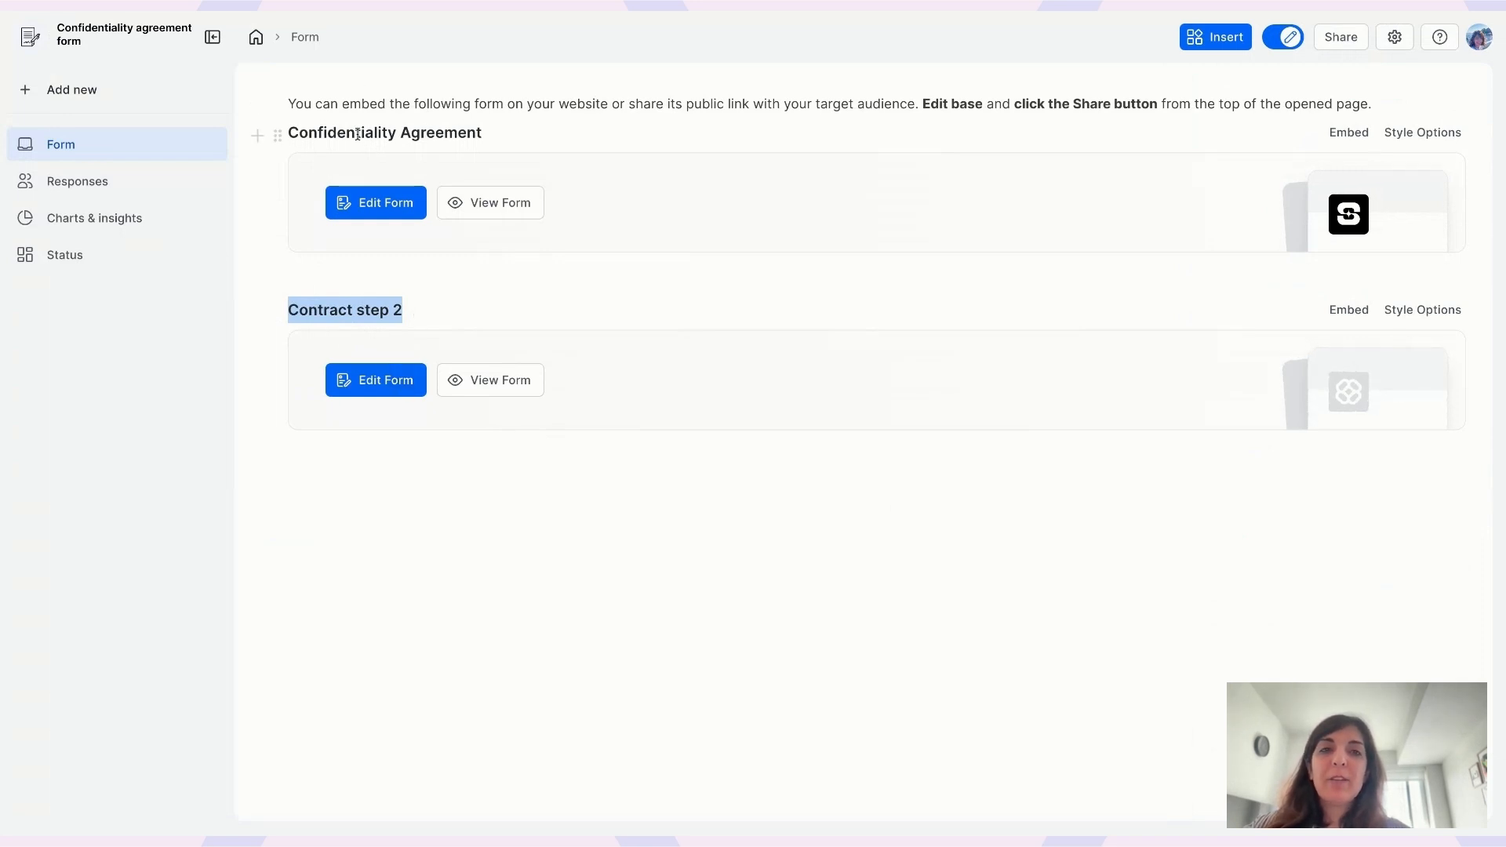
pyautogui.click(380, 203)
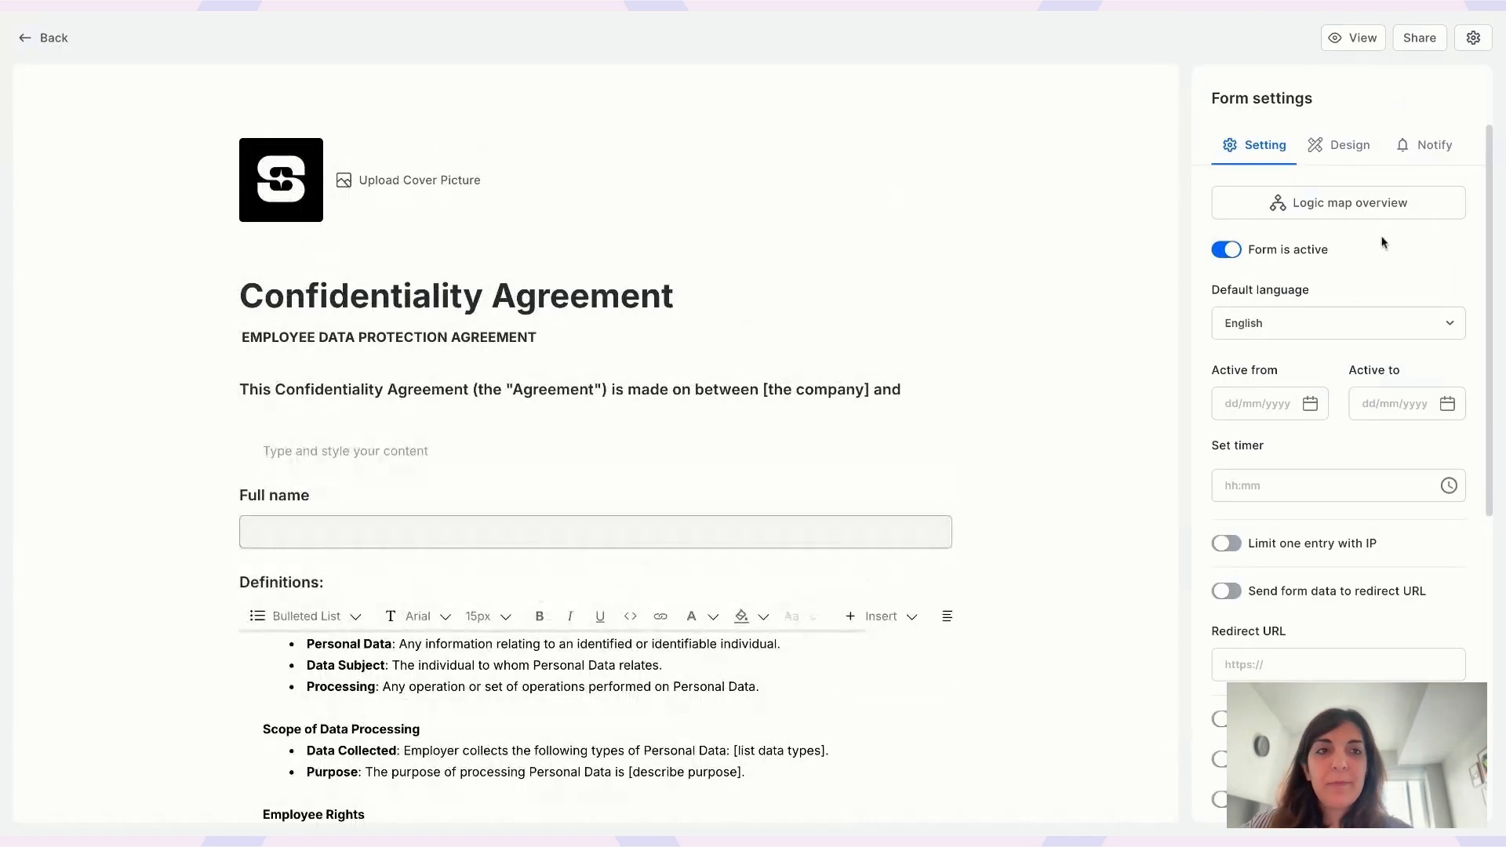
# - Open the Notify settings and confirm 'Send email to respondents' is disabled without an email field
pyautogui.click(1422, 152)
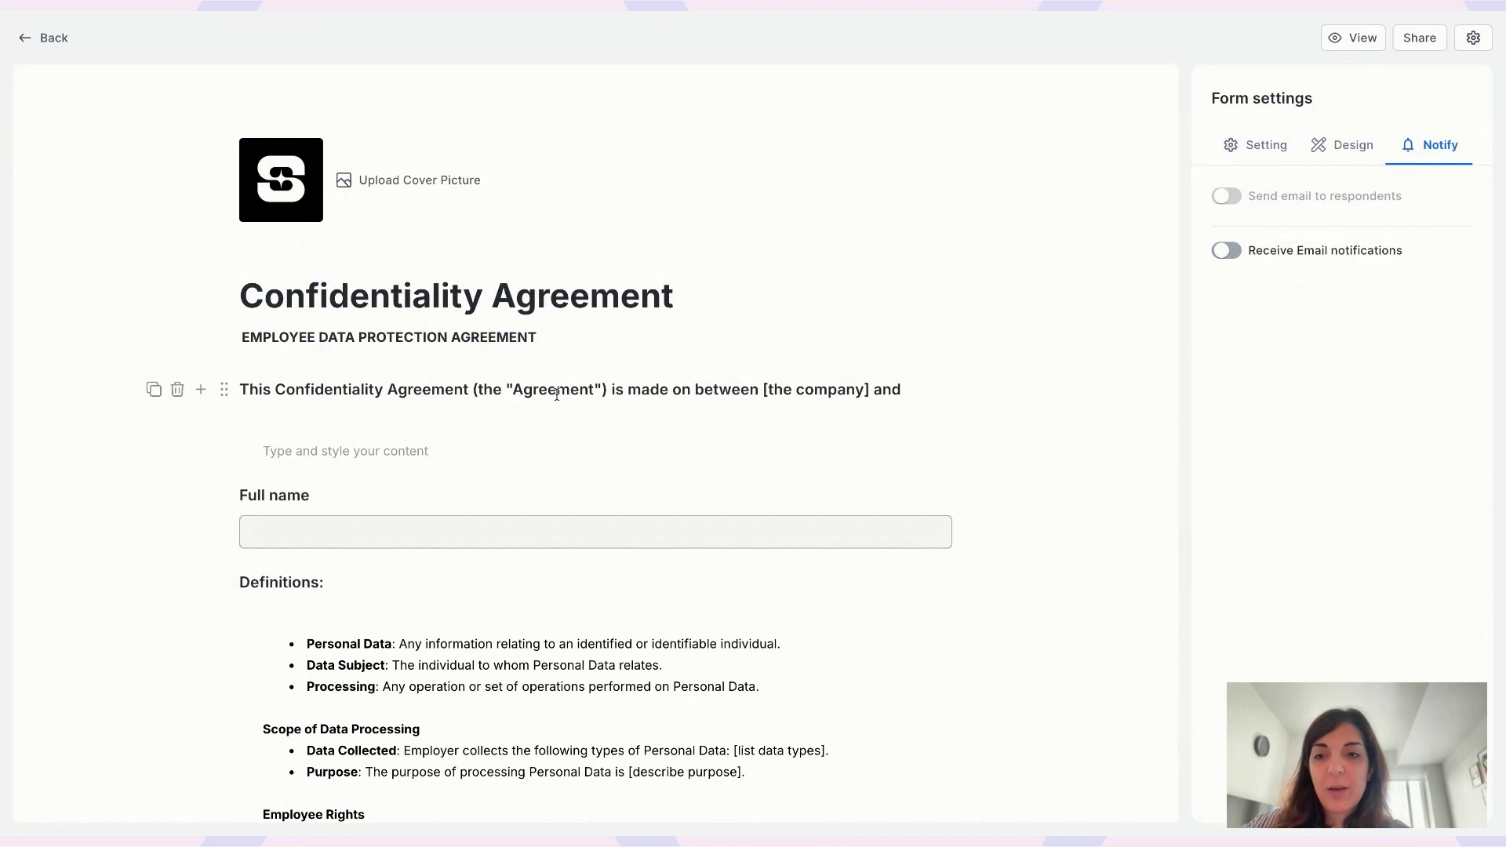
pyautogui.scroll(-15, 556, 394)
pyautogui.scroll(-3, 556, 395)
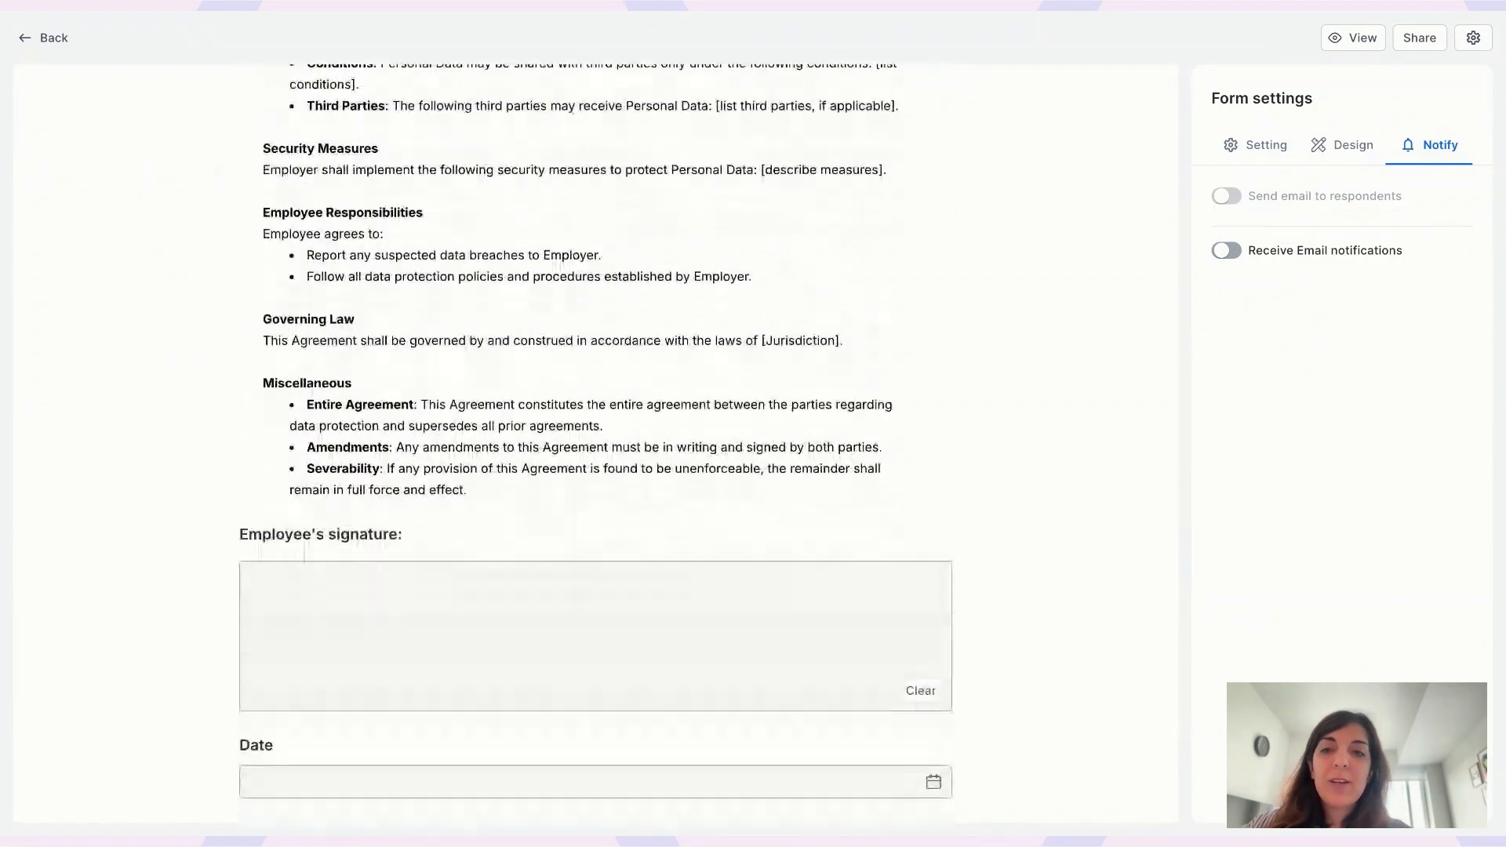
pyautogui.scroll(15, 556, 394)
pyautogui.scroll(1, 556, 394)
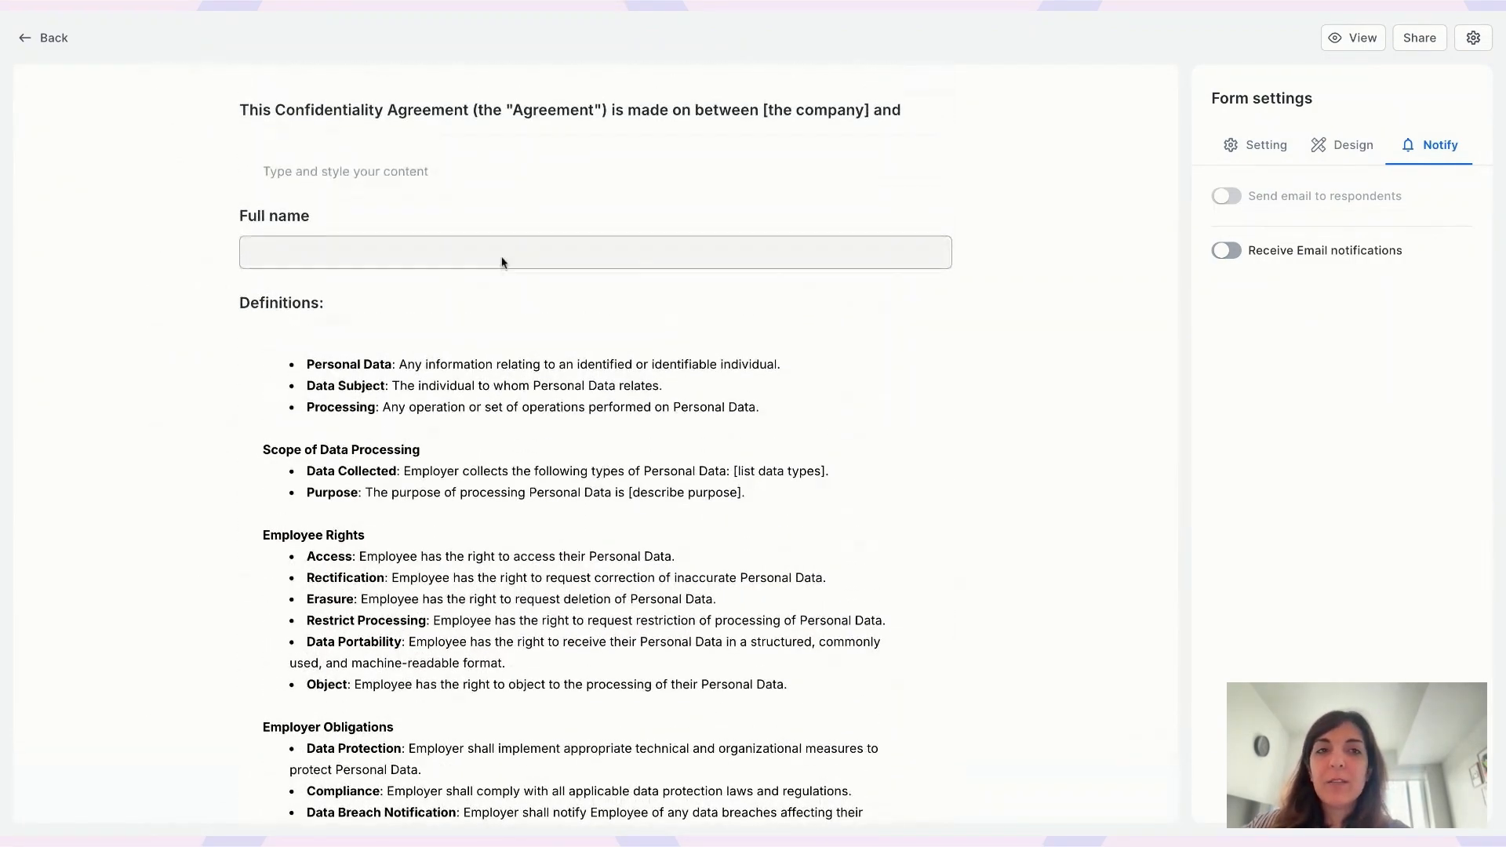
pyautogui.moveTo(1306, 205)
pyautogui.moveTo(240, 222)
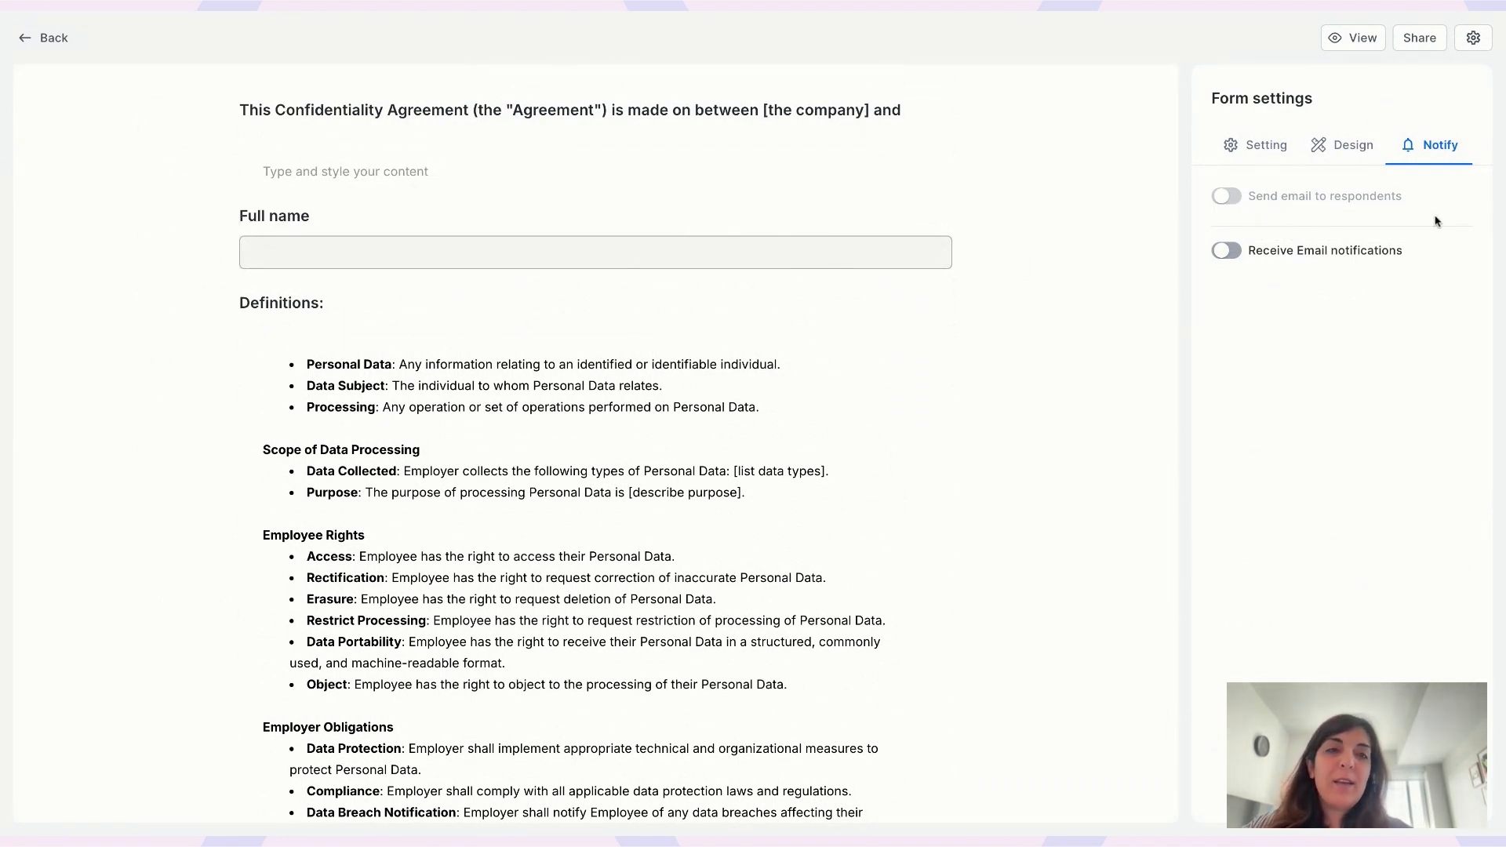
pyautogui.moveTo(1347, 191)
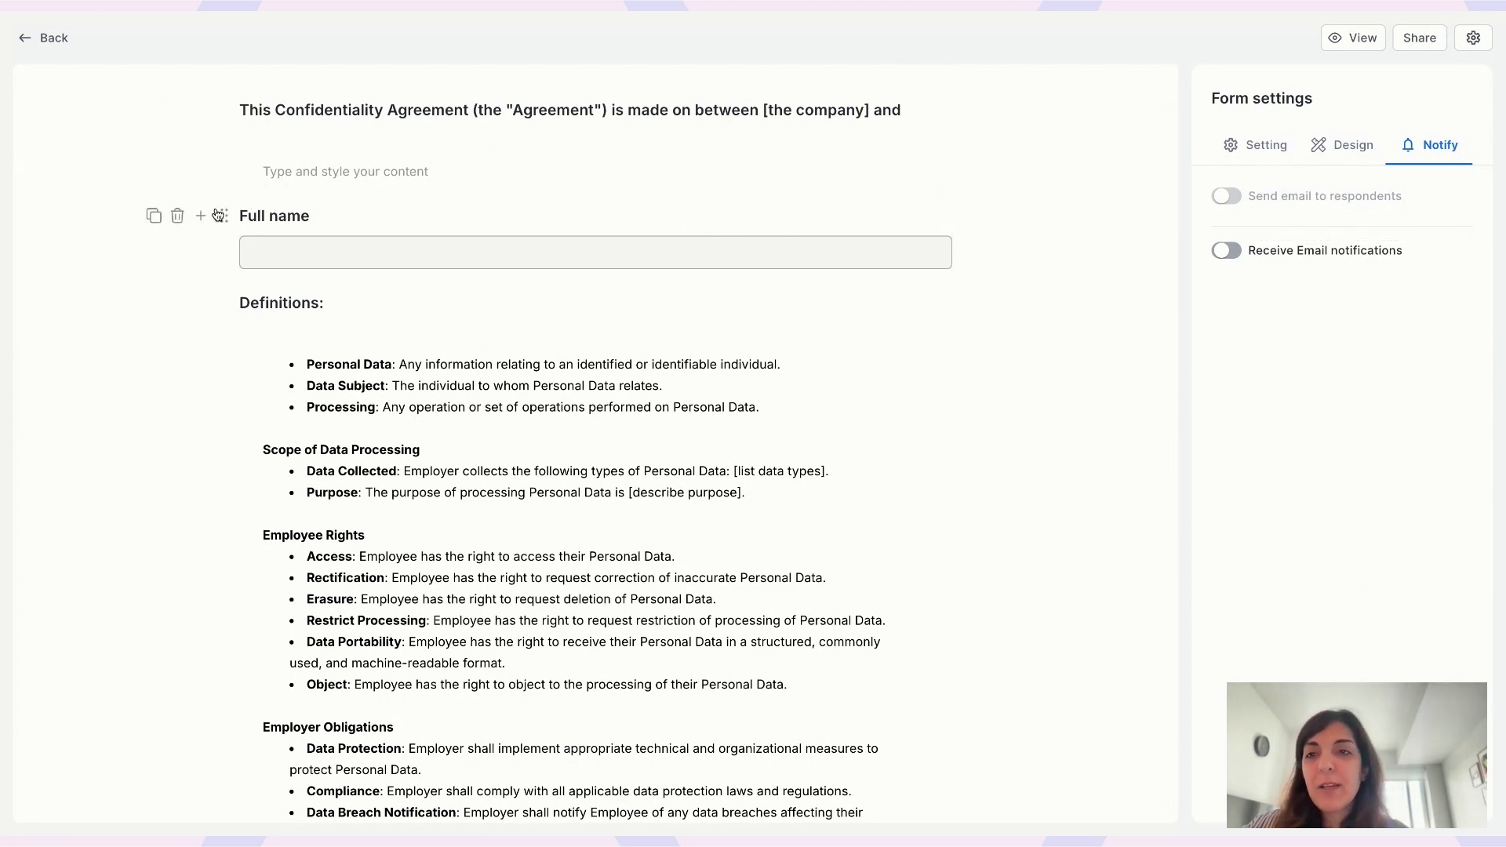
# - Add an Email field below Full name using the field-type search for 'email'
pyautogui.click(202, 216)
pyautogui.write('email')
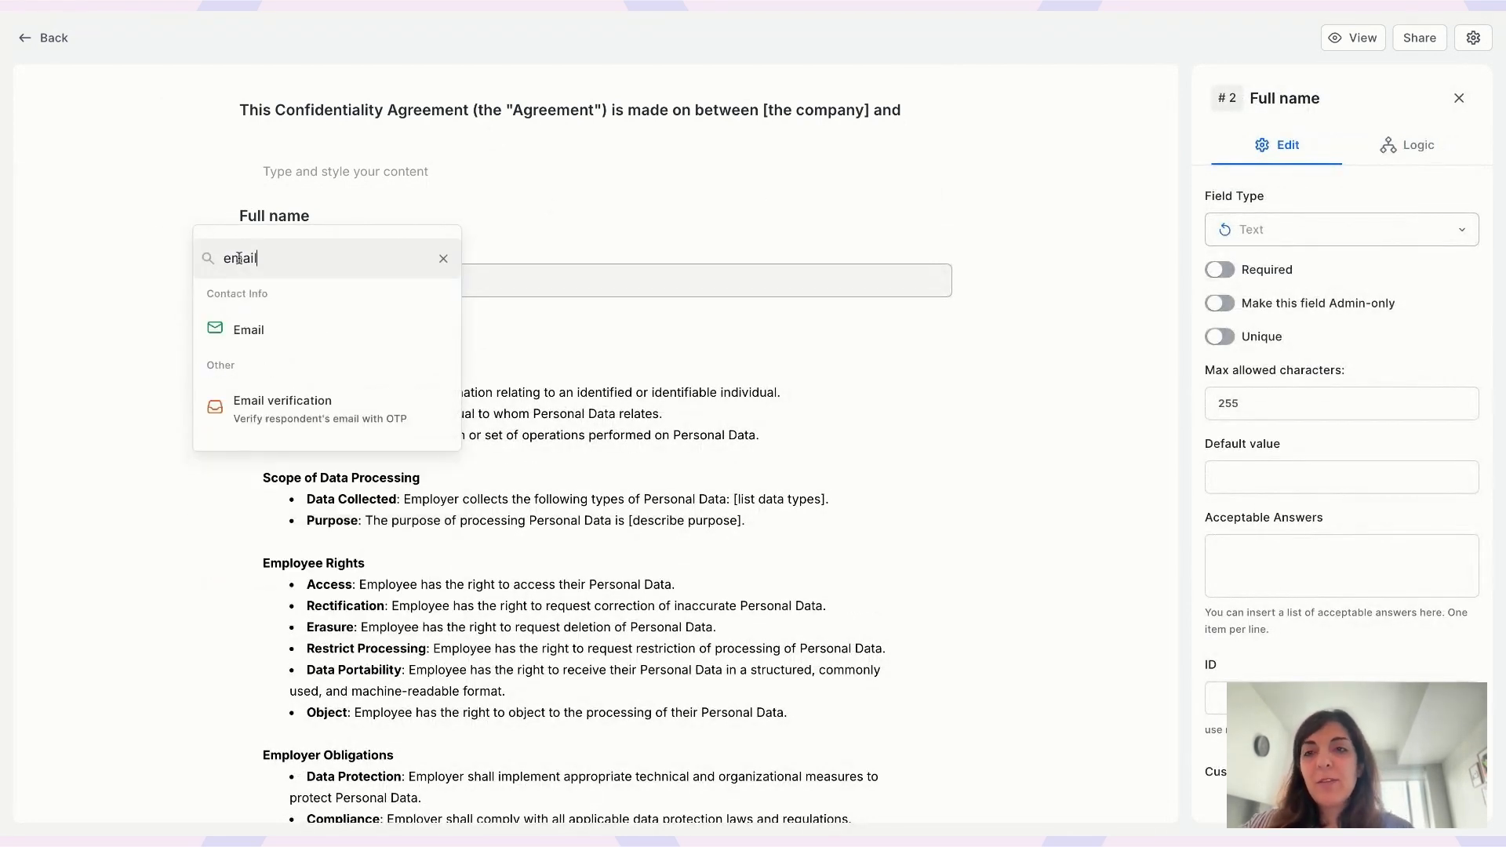
pyautogui.click(266, 330)
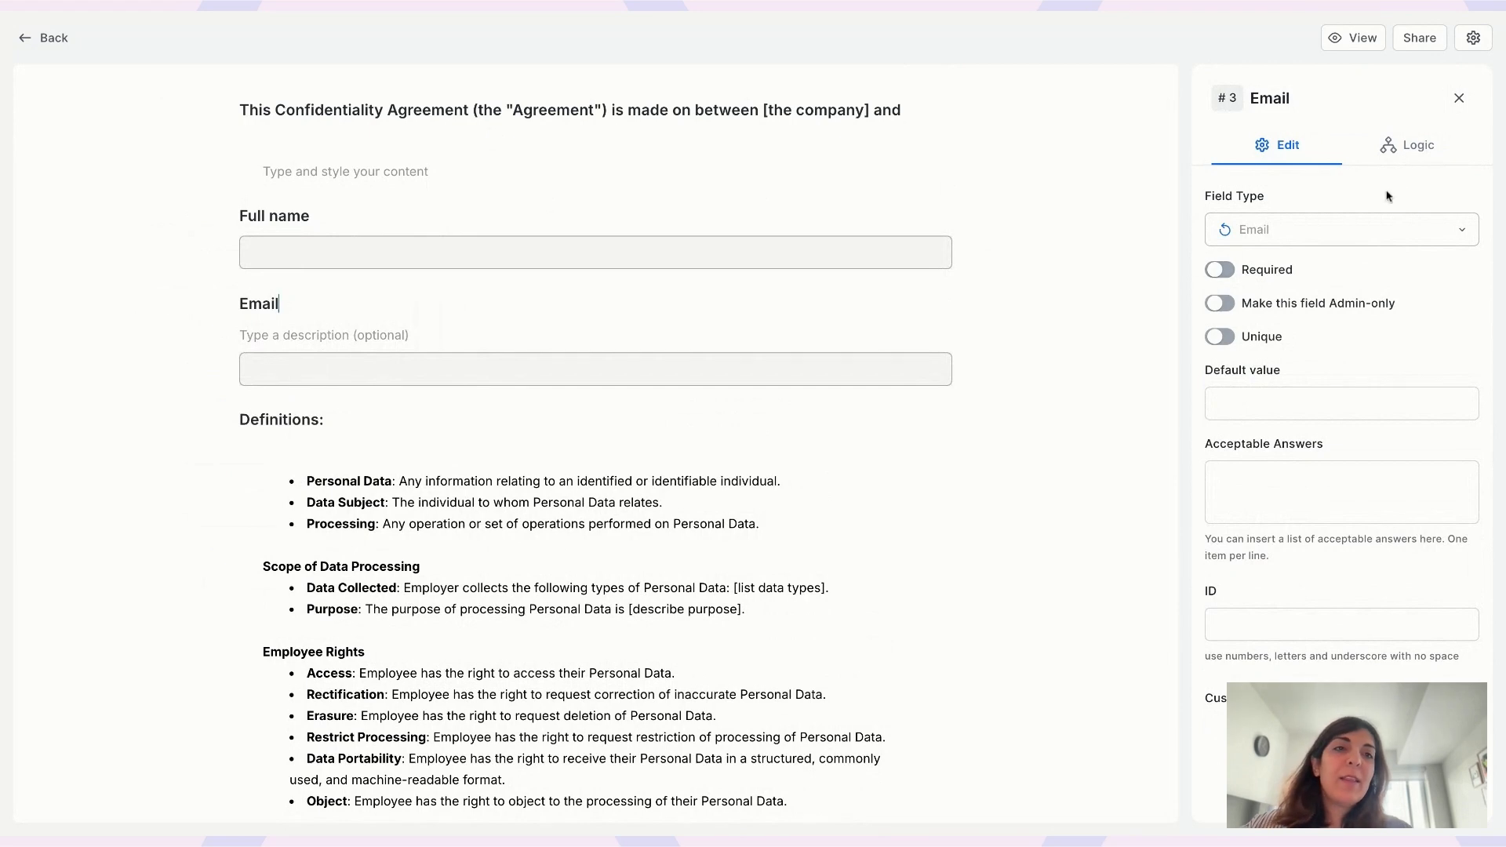
# - Inspect the Email and Full name field settings, then close both panels
pyautogui.click(1395, 145)
pyautogui.click(1459, 99)
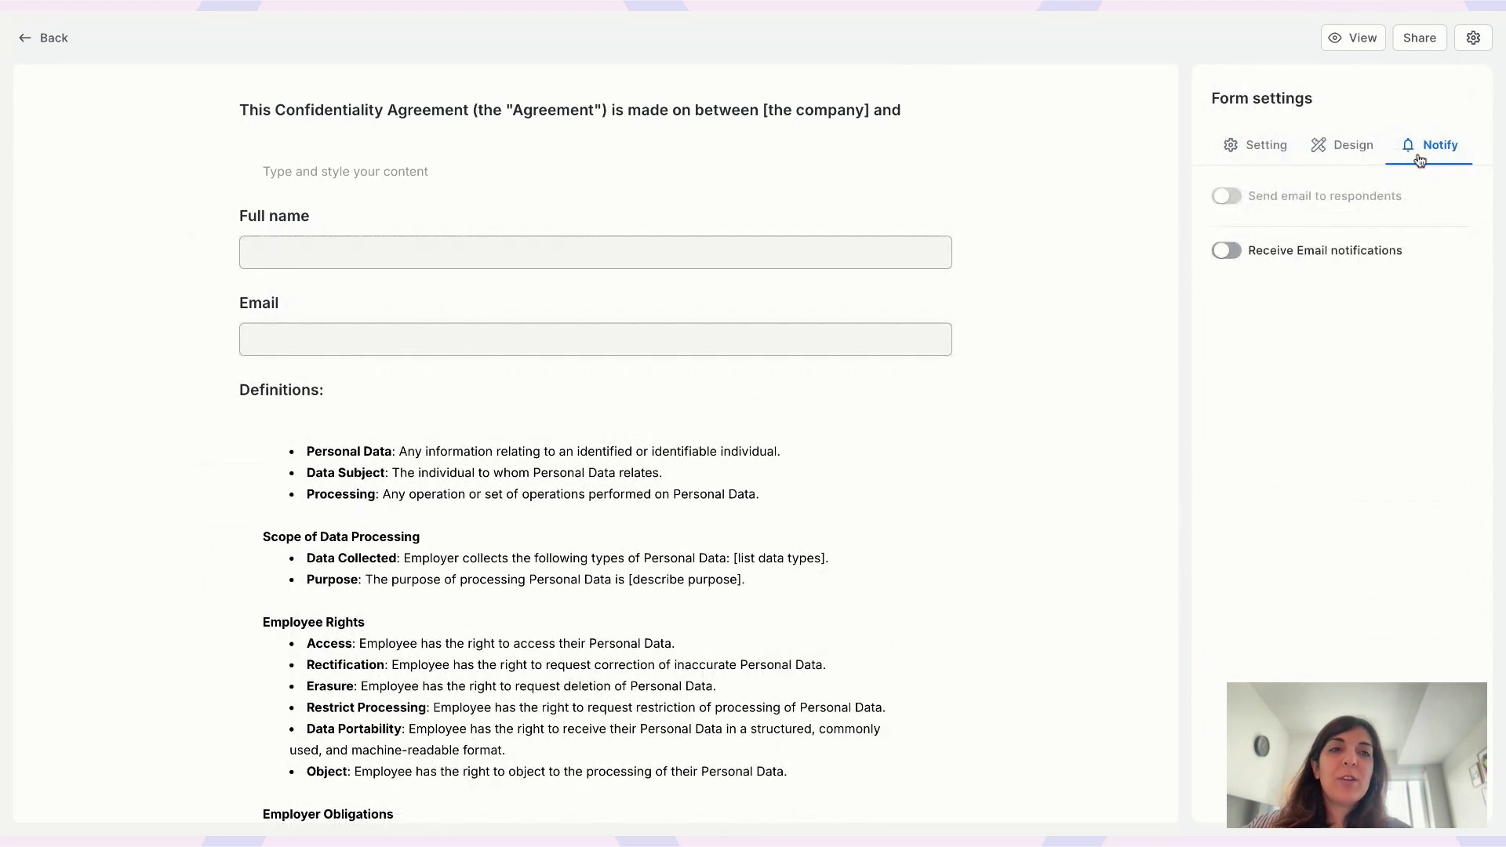
pyautogui.click(416, 214)
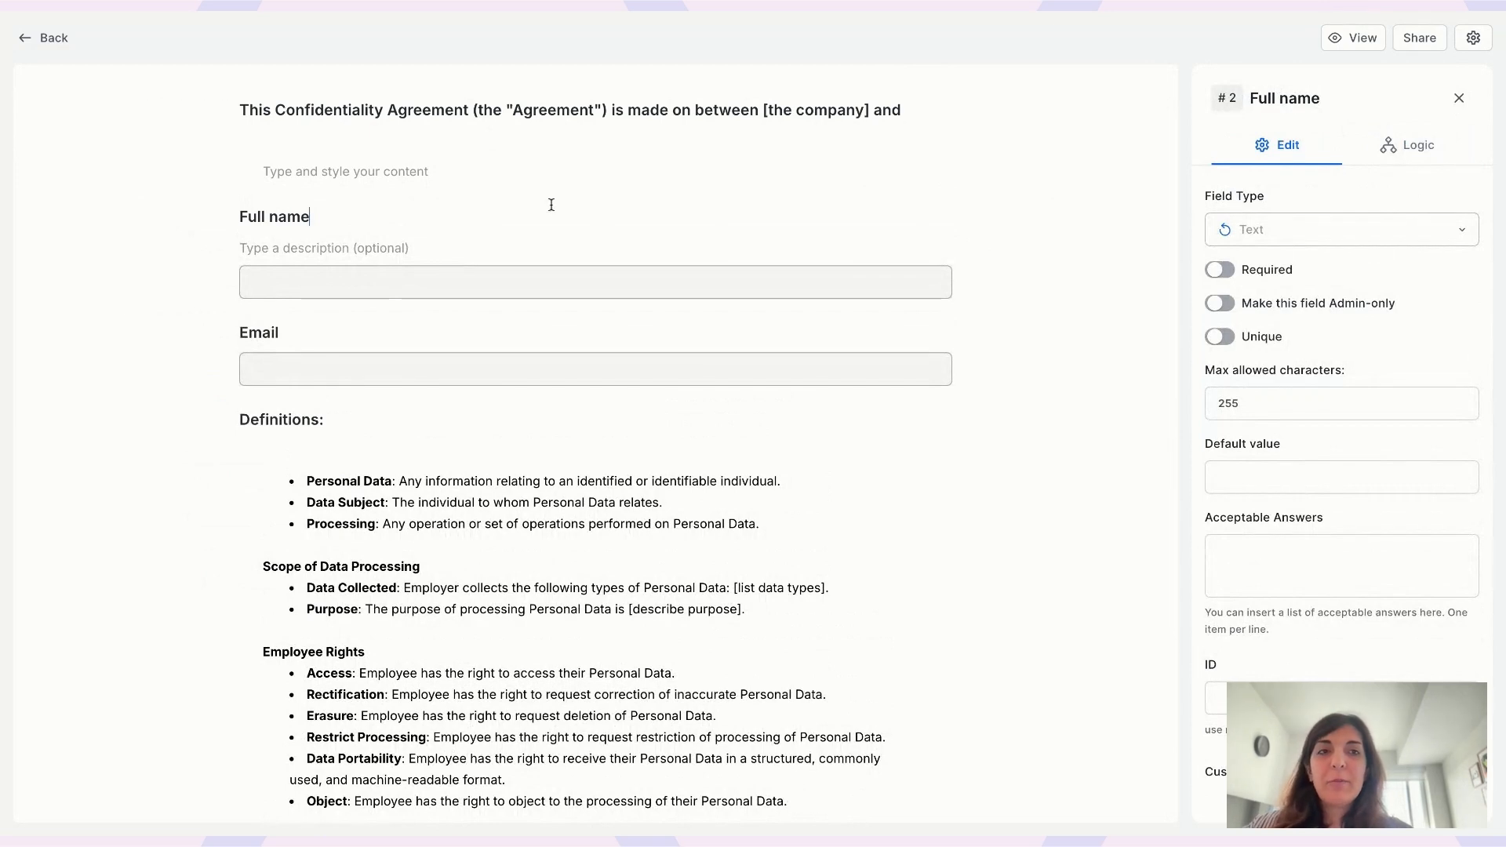
pyautogui.click(1459, 98)
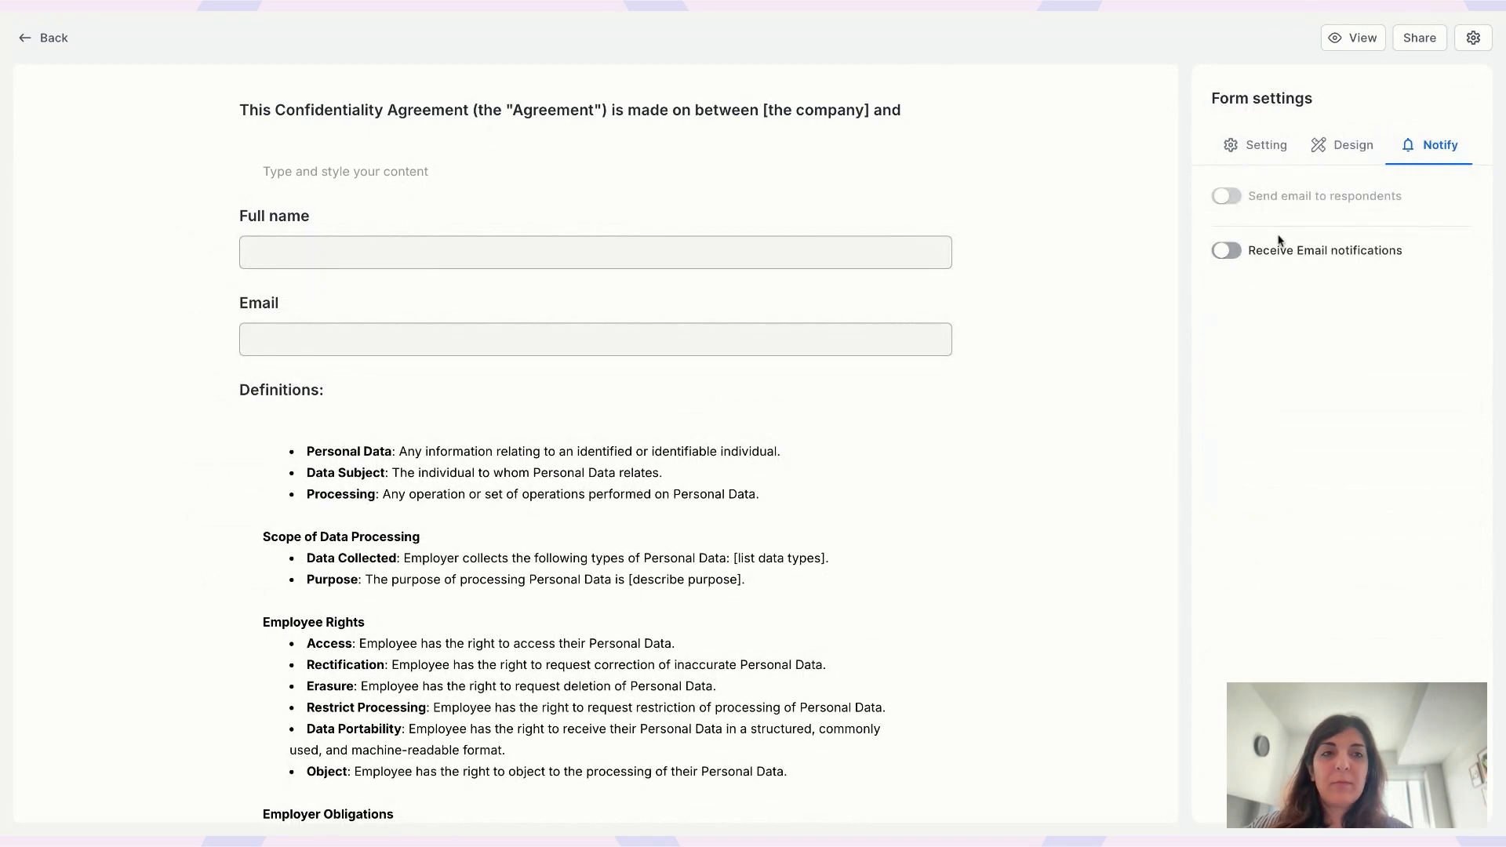
pyautogui.scroll(3, 682, 206)
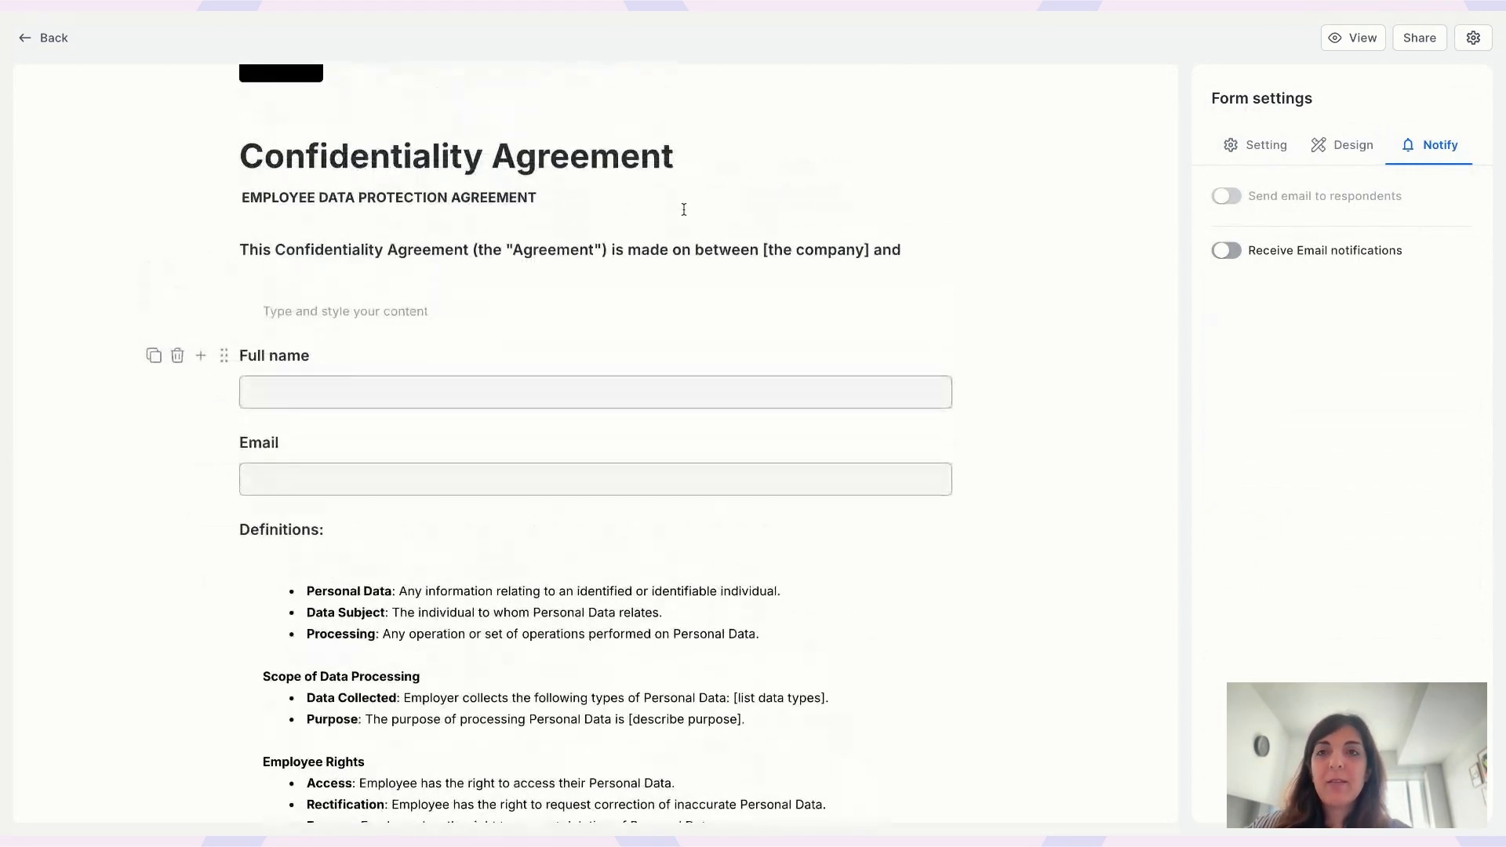
pyautogui.scroll(-3, 684, 202)
pyautogui.scroll(1, 684, 202)
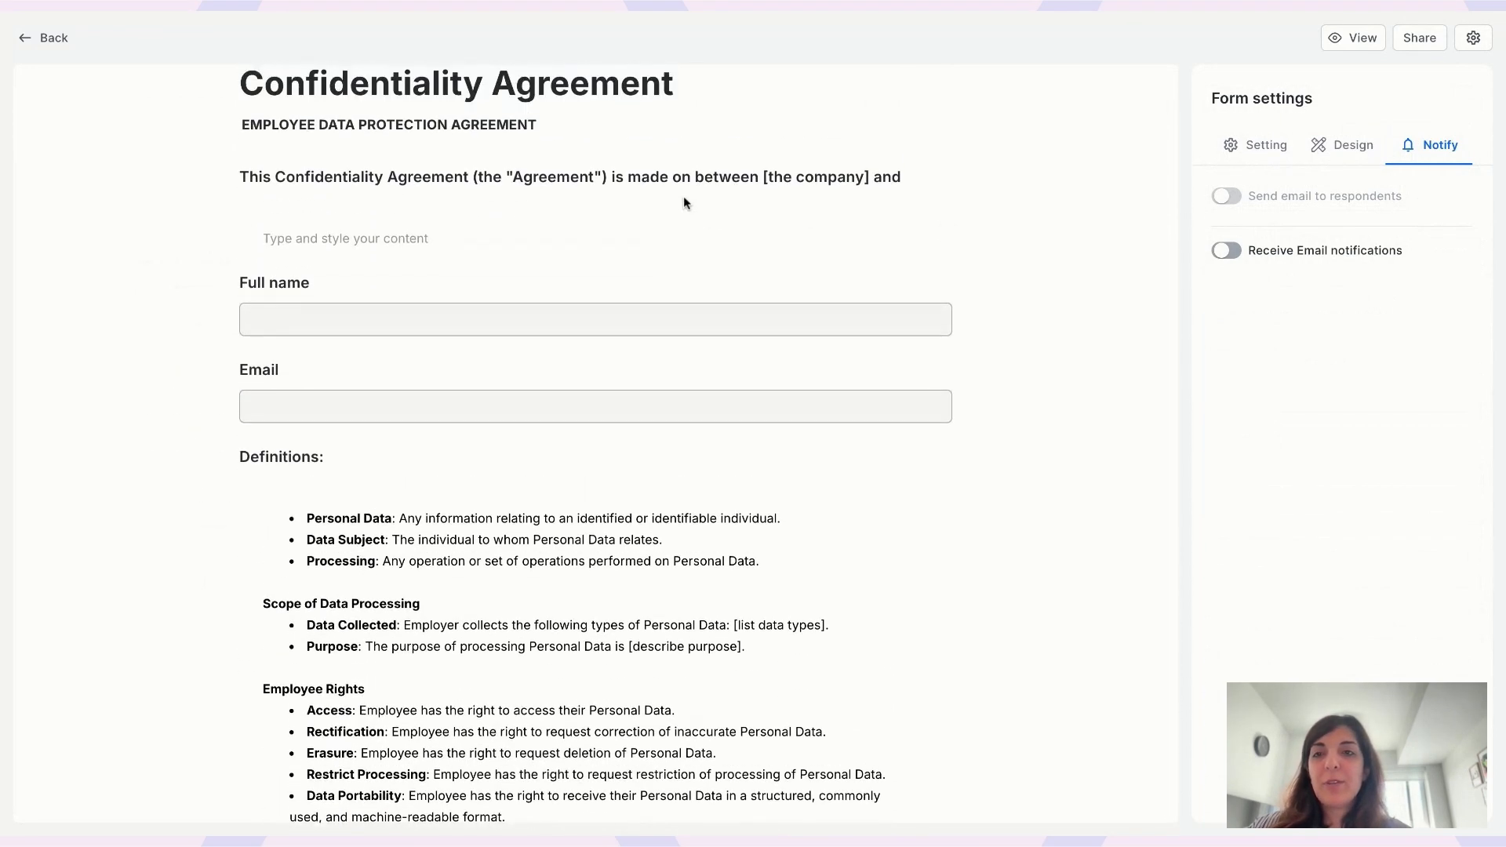
# - Toggle Receive Email notifications, let the form reload, and open the Full name field's settings
pyautogui.click(1226, 251)
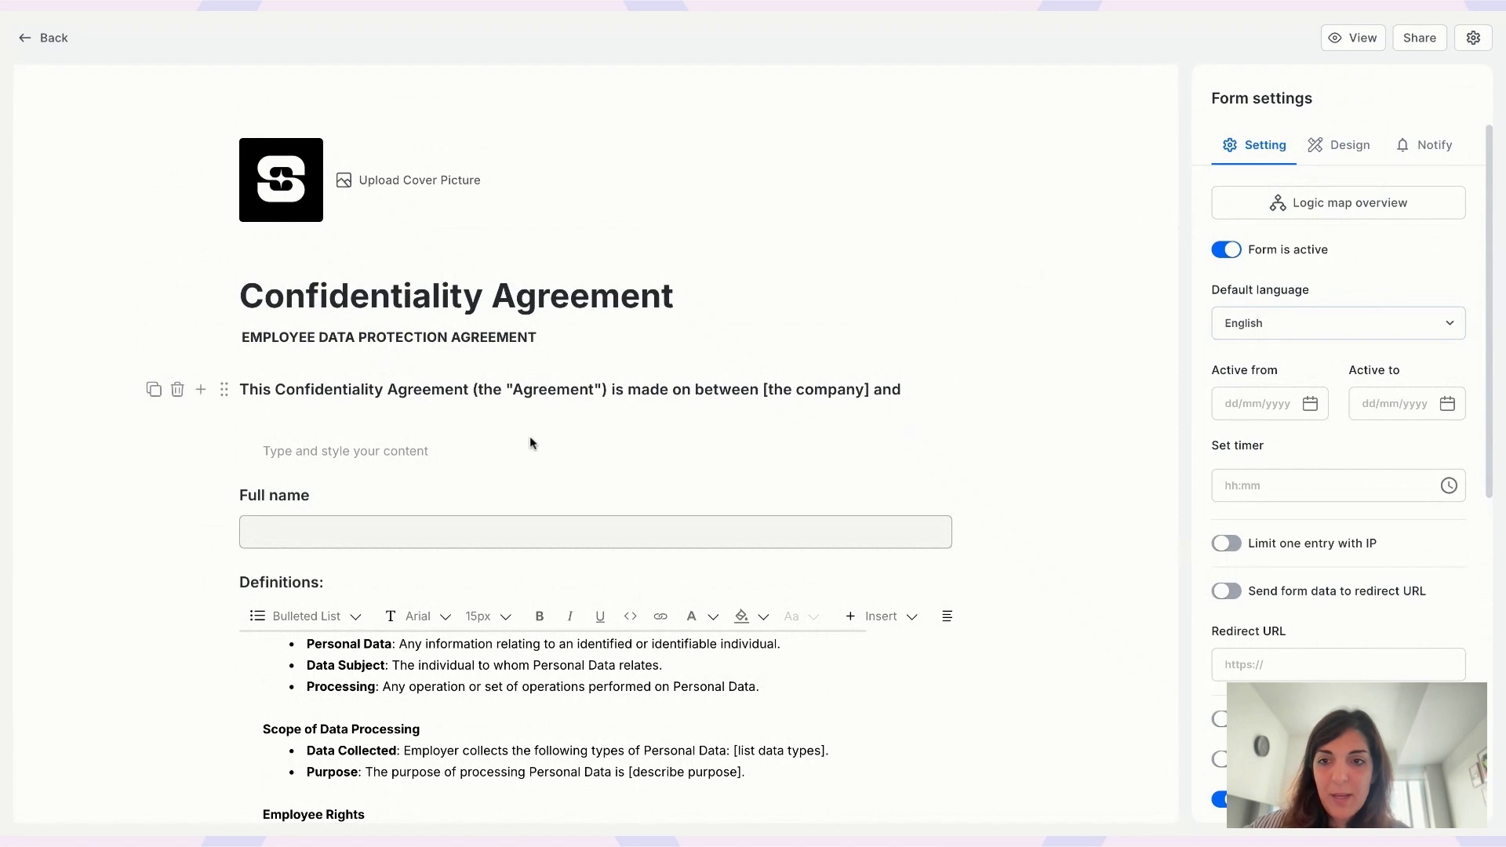
pyautogui.scroll(-2, 530, 443)
pyautogui.click(349, 333)
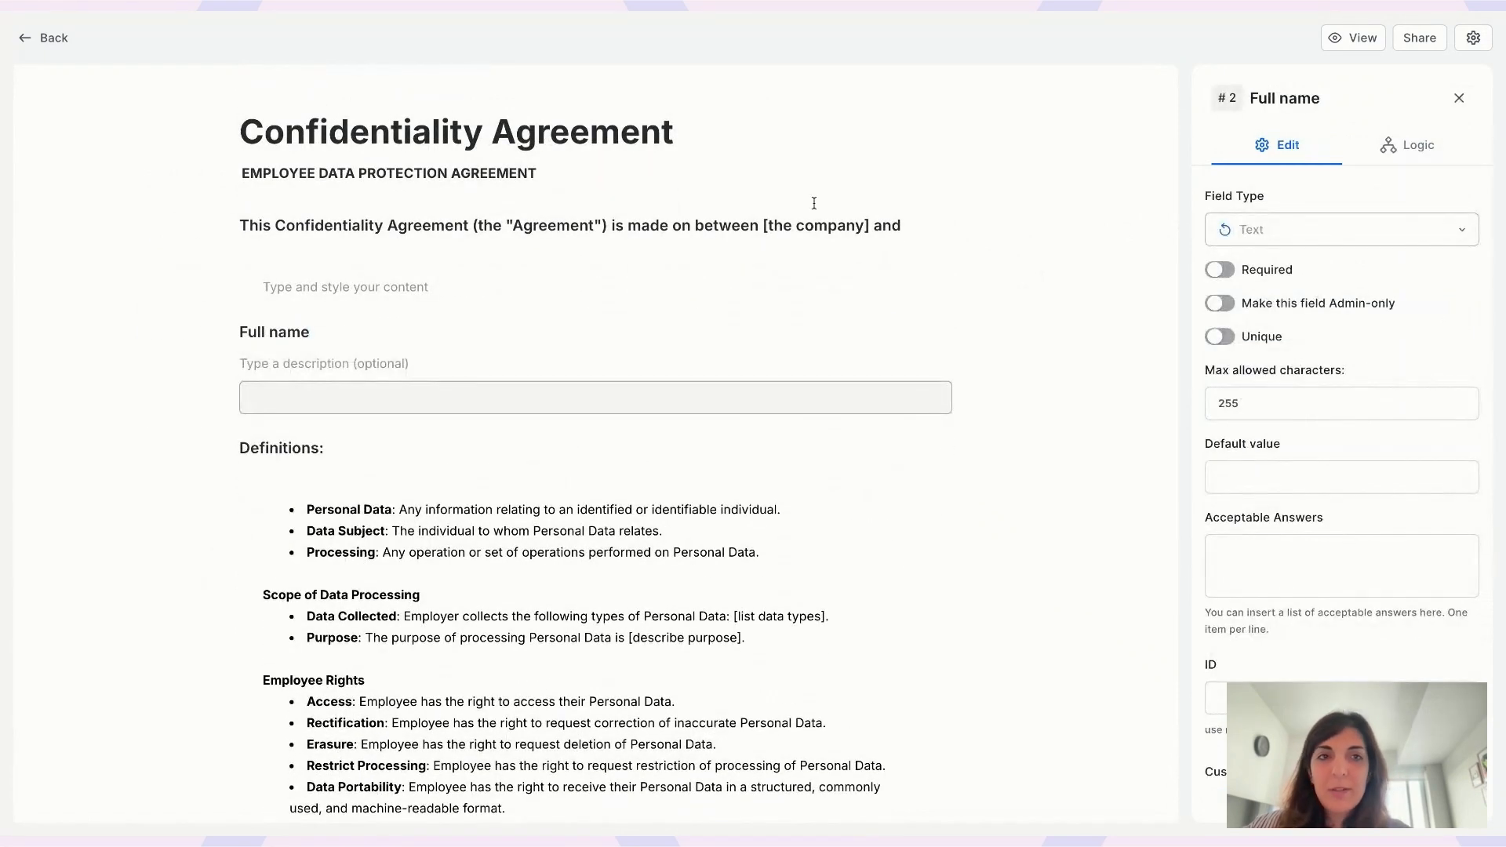
# - Close the field panel and switch on Receive Email notifications under Notify
pyautogui.click(1459, 98)
pyautogui.click(1442, 154)
pyautogui.click(1227, 251)
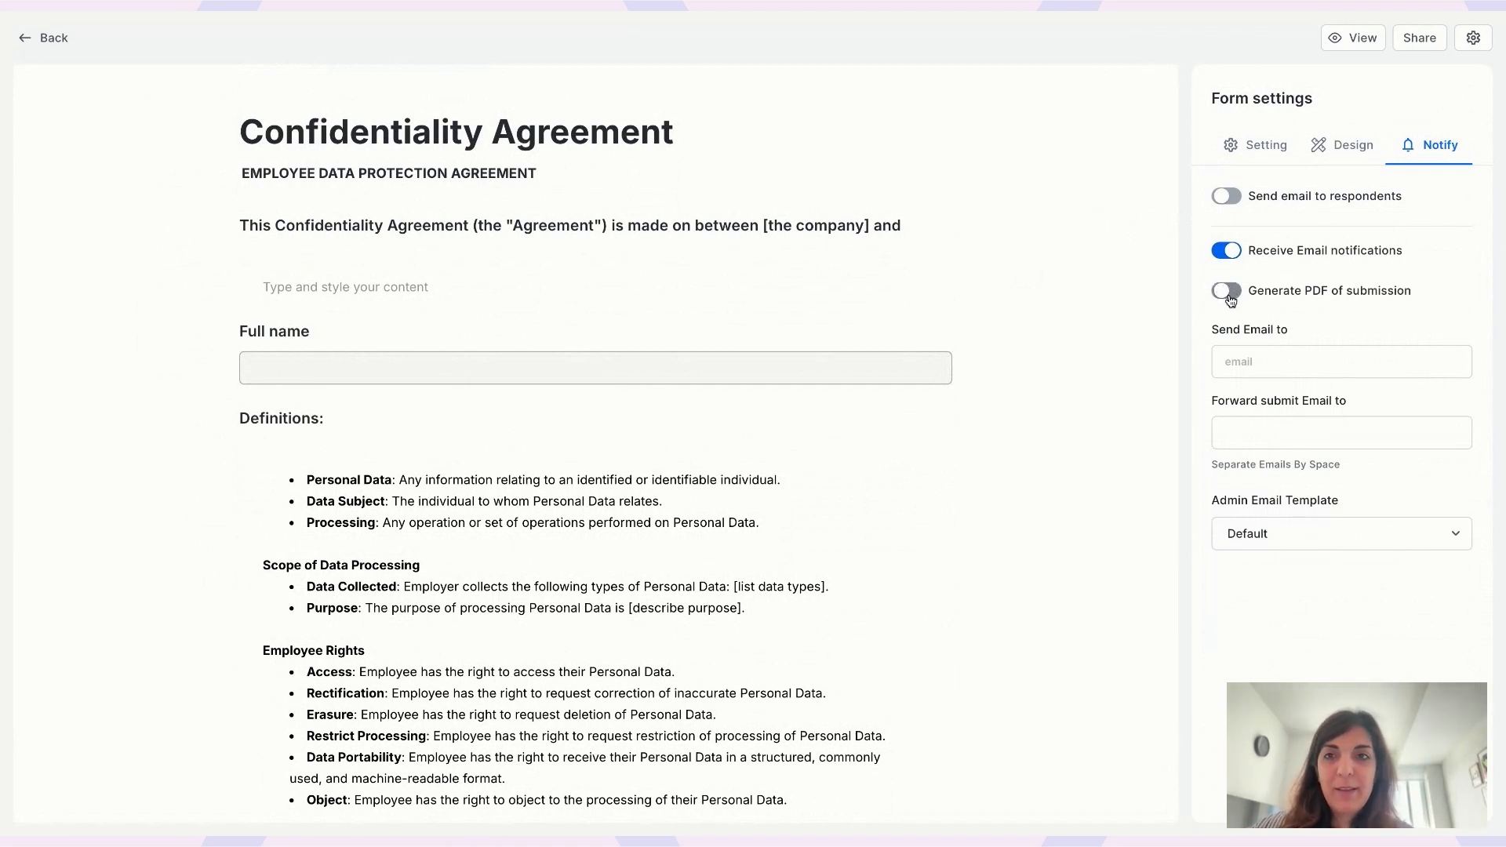
# - Append '- step 1' to the title, making it 'Confidentiality Agreement - step 1'
pyautogui.click(748, 139)
pyautogui.write('- step 1')
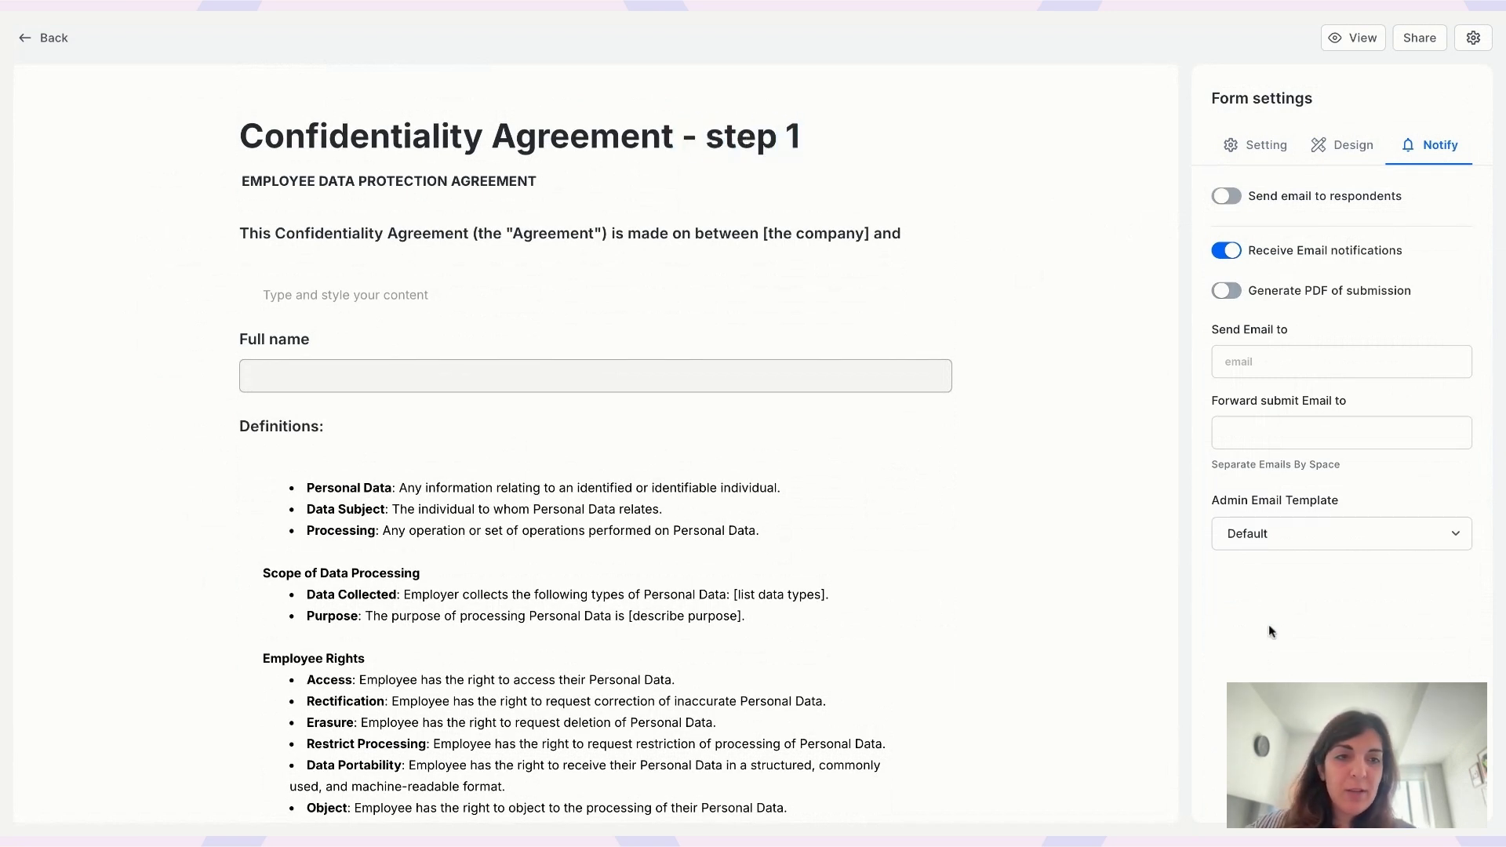
pyautogui.click(1197, 606)
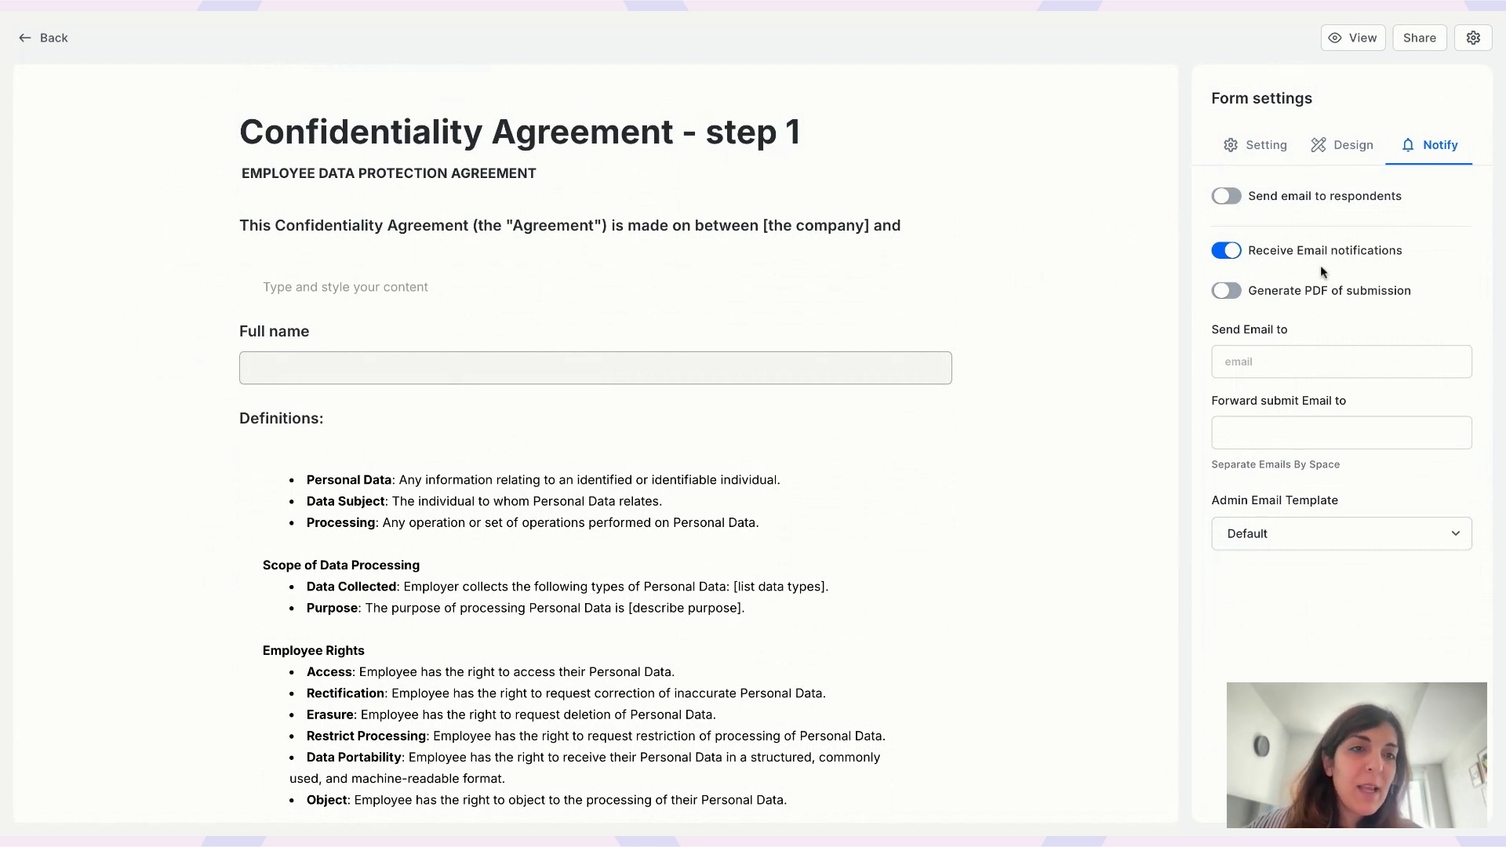
# - Create a new template from the Admin Email Template list
pyautogui.moveTo(1248, 250); pyautogui.dragTo(1404, 247)
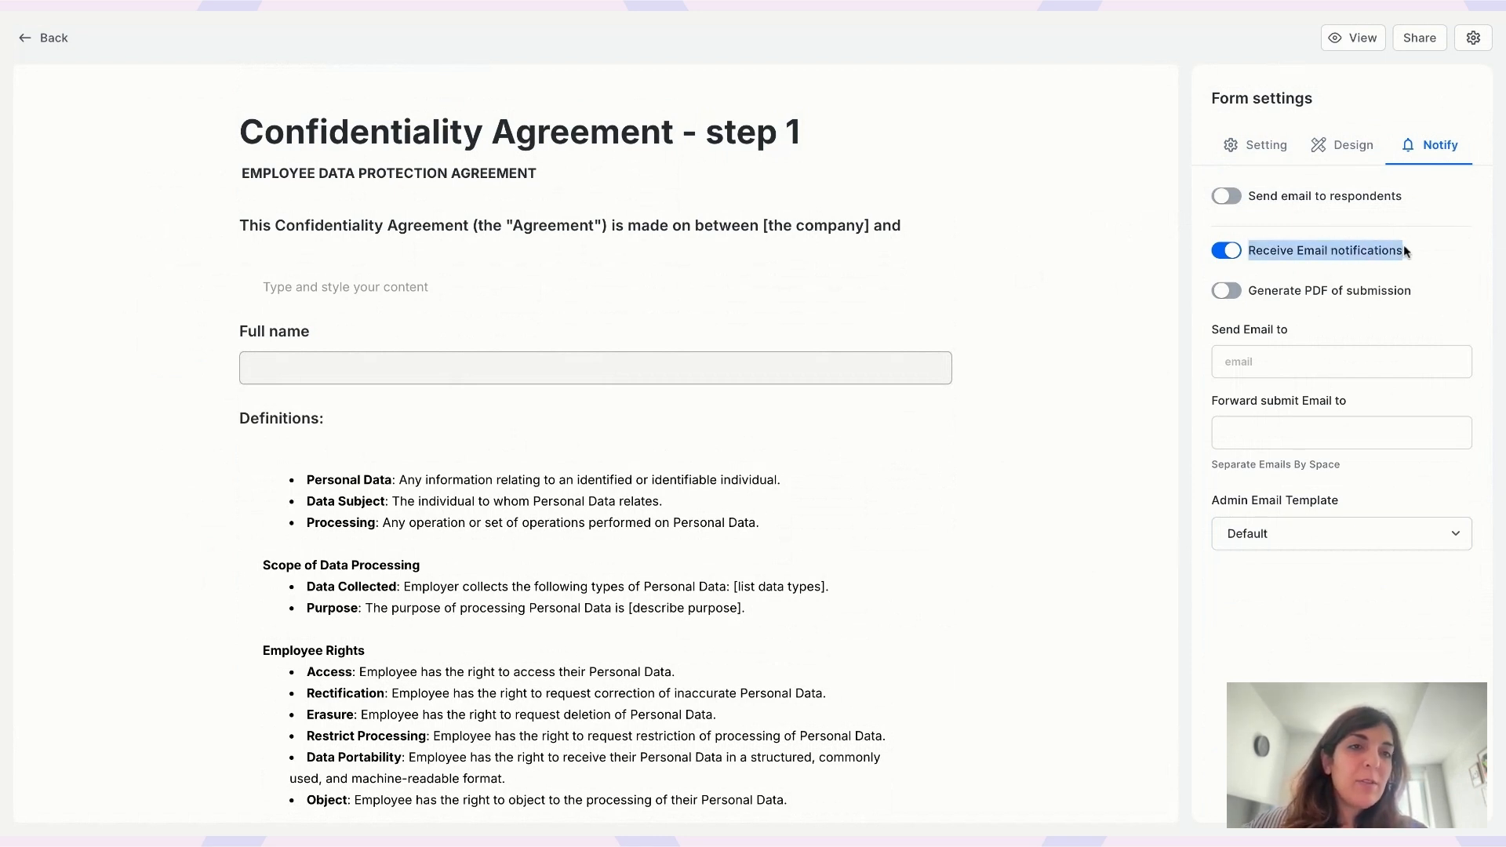
pyautogui.click(1229, 533)
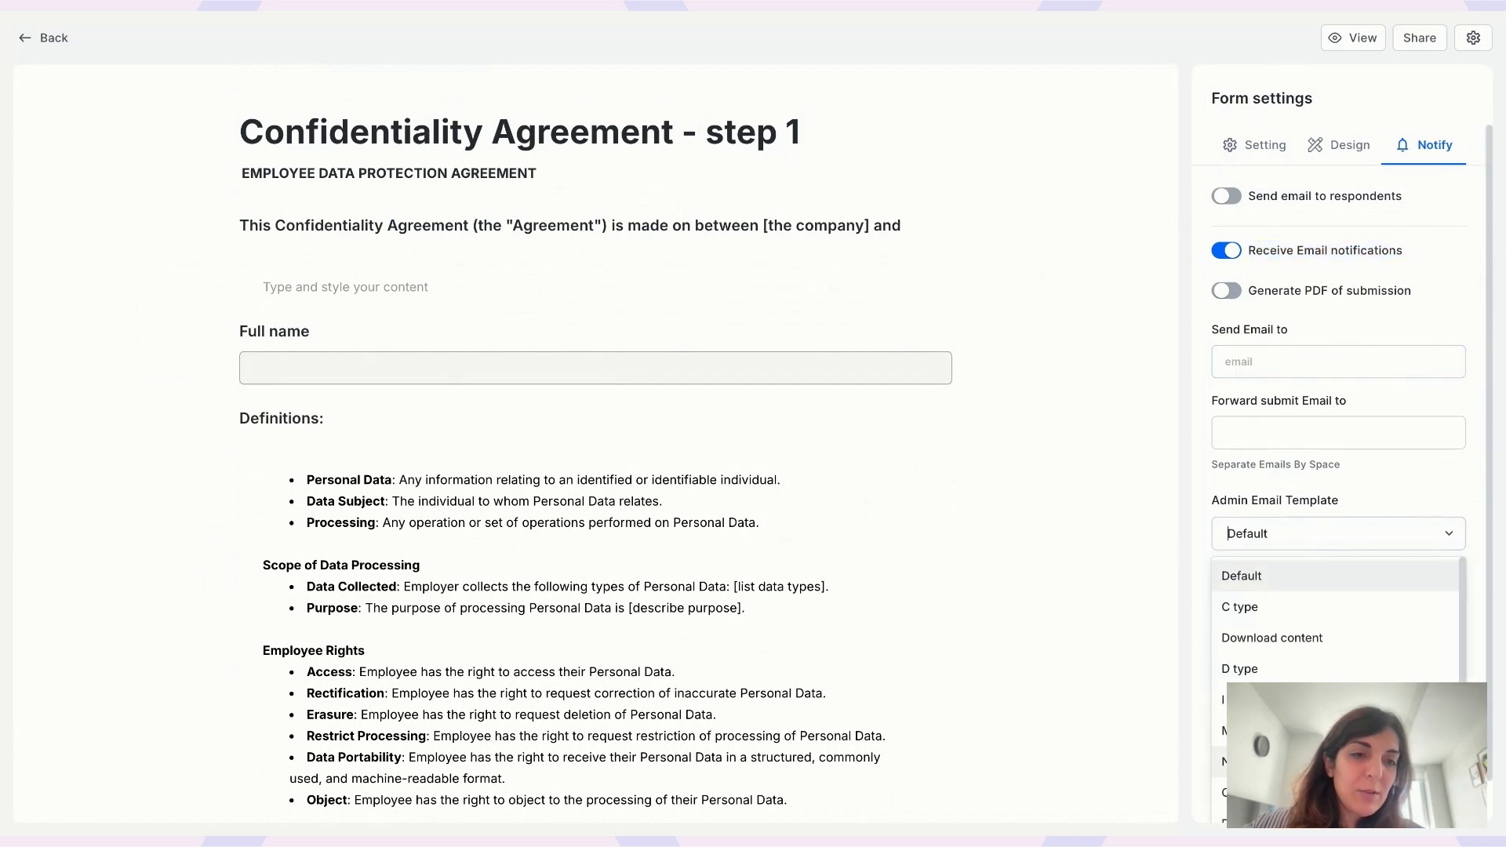
pyautogui.scroll(-2, 1334, 620)
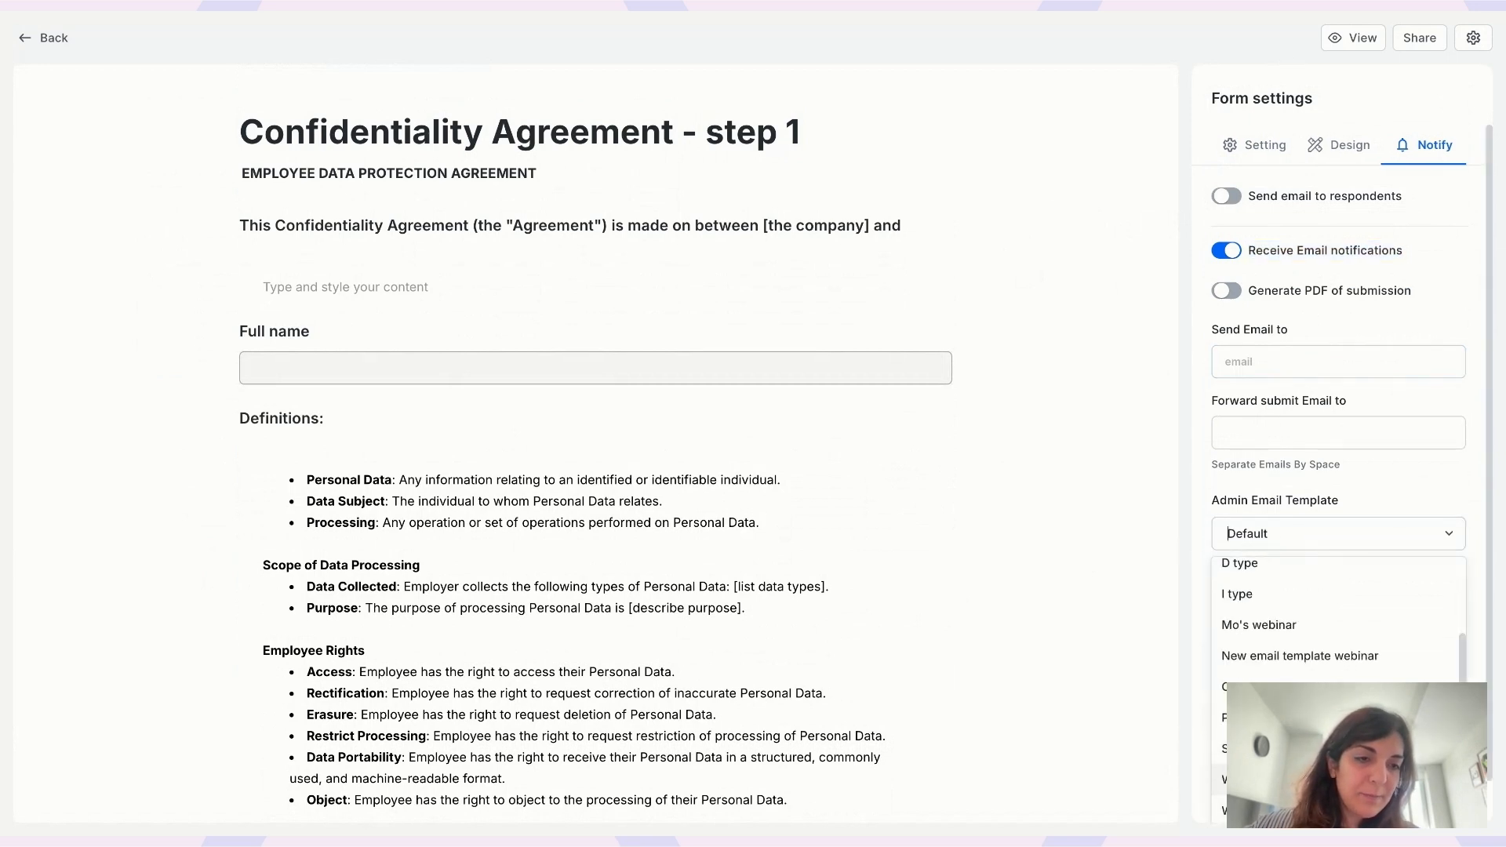
pyautogui.scroll(-3, 1334, 620)
pyautogui.click(1333, 808)
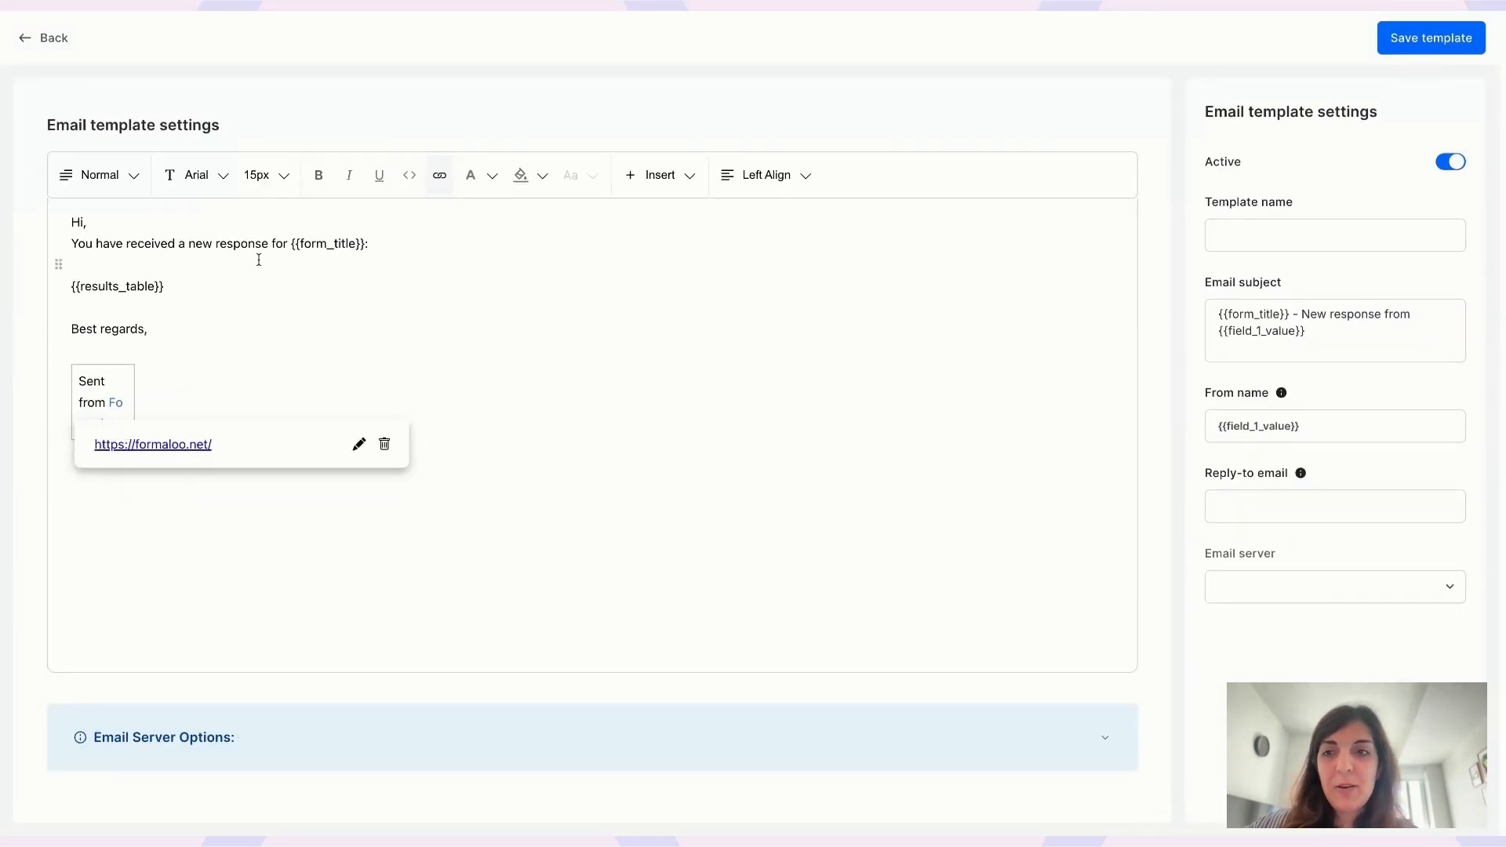
# - Change the greeting to address the department head, ending with an exclamation mark
pyautogui.click(84, 223)
pyautogui.write('depart')
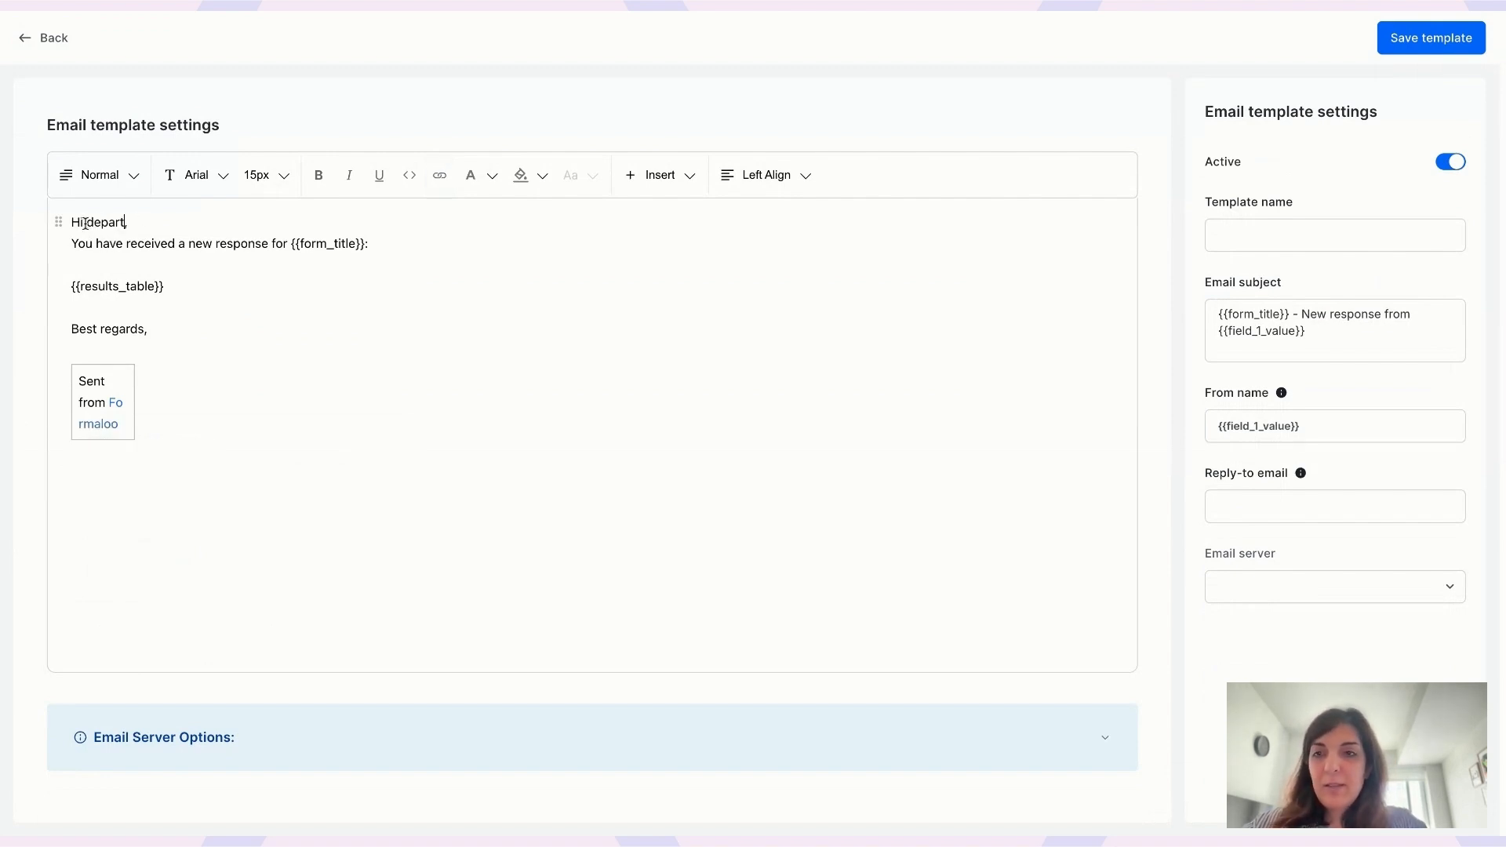
pyautogui.write('ment head')
pyautogui.press('Delete')
pyautogui.write('!')
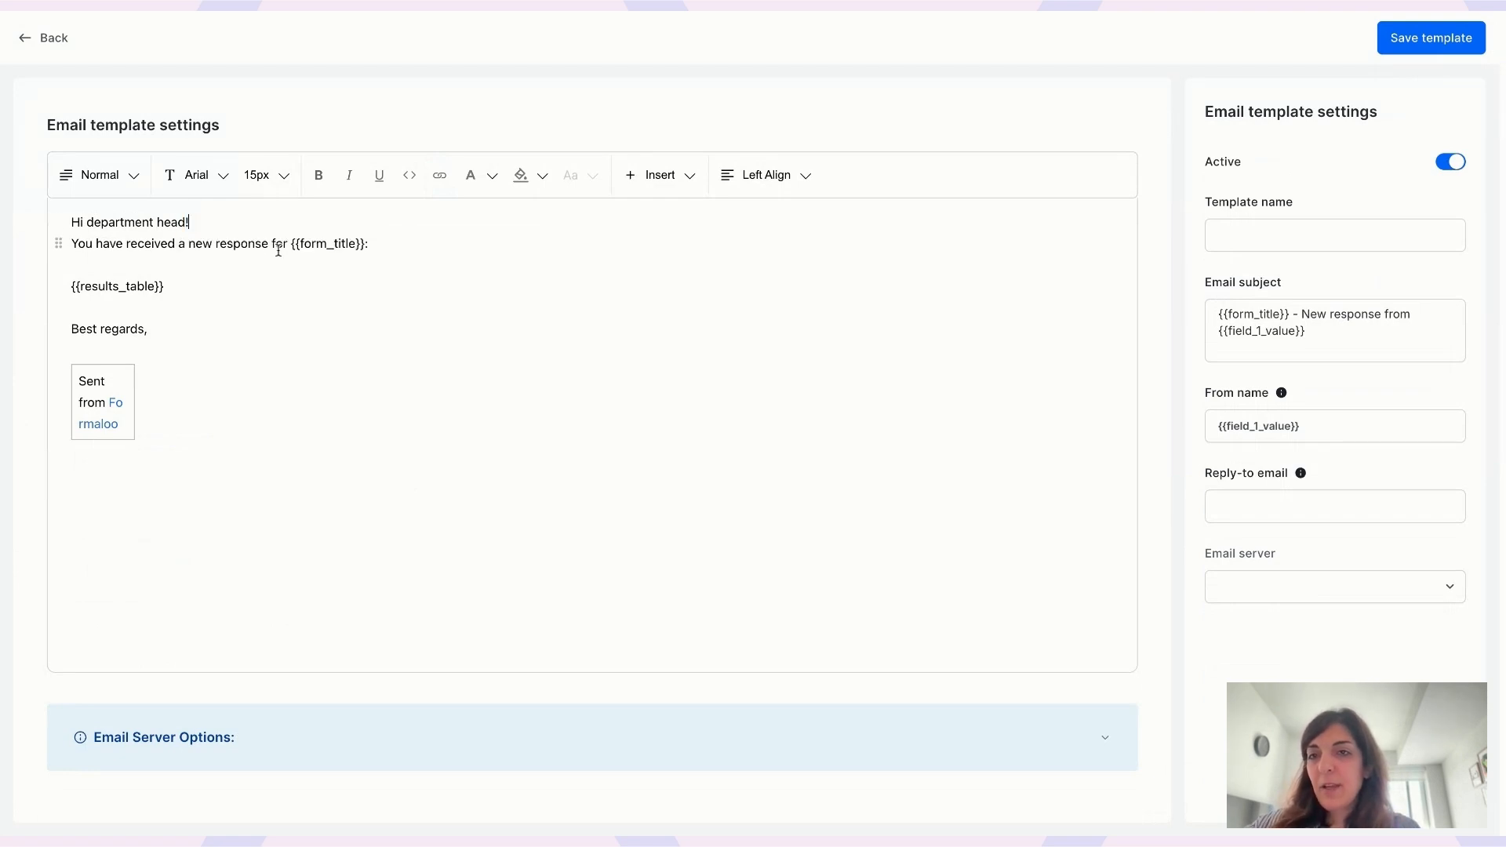
# - Replace the default sentence with 'The first step contract is signed by {{field_1_value}}' plus a sign-this-contract line
pyautogui.moveTo(73, 240); pyautogui.dragTo(368, 243)
pyautogui.write('The first step contra')
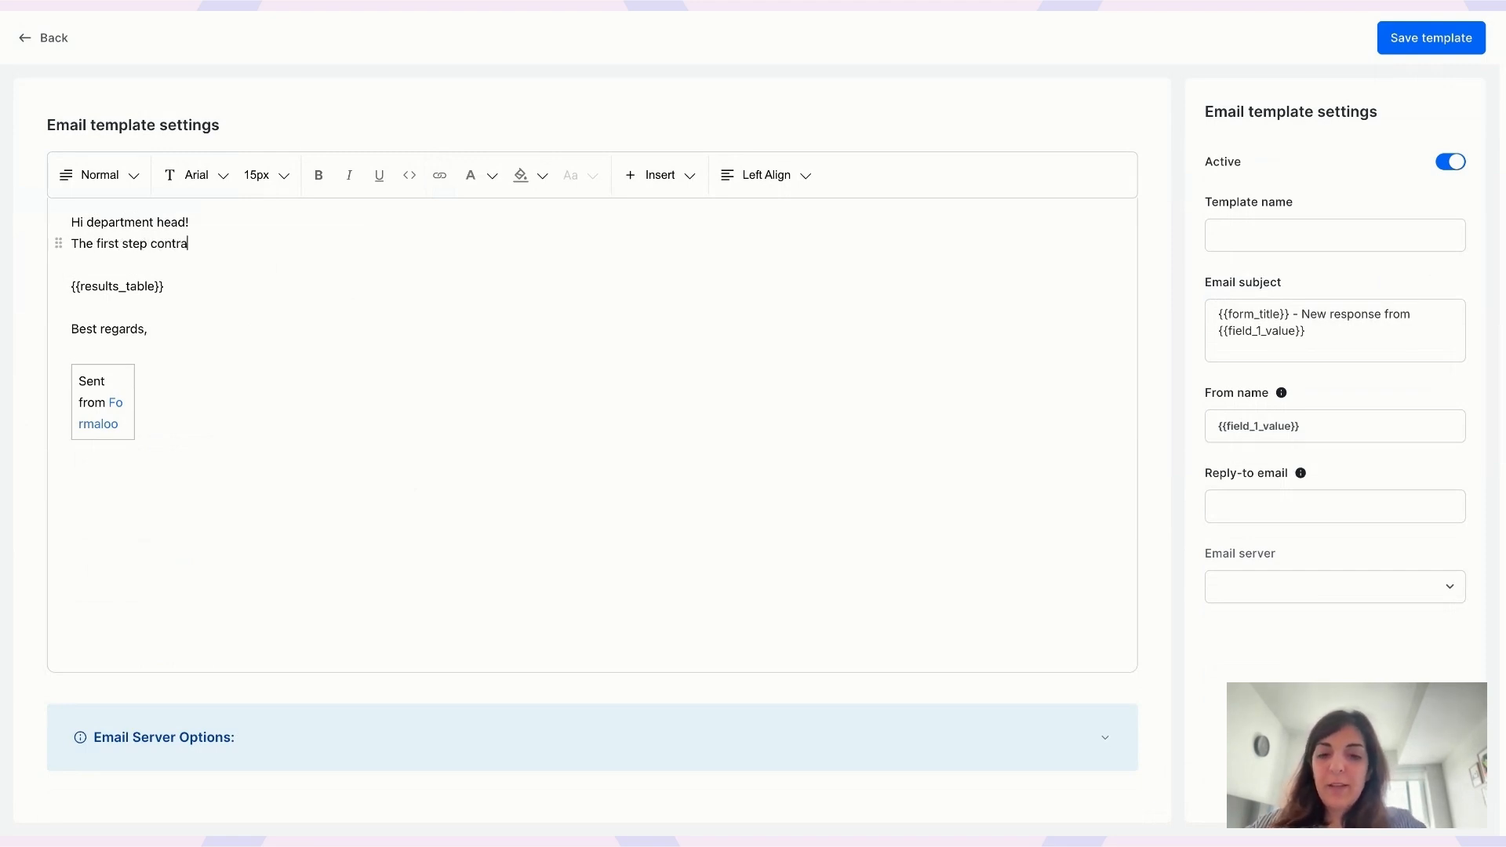
pyautogui.write('ct is signed by {{')
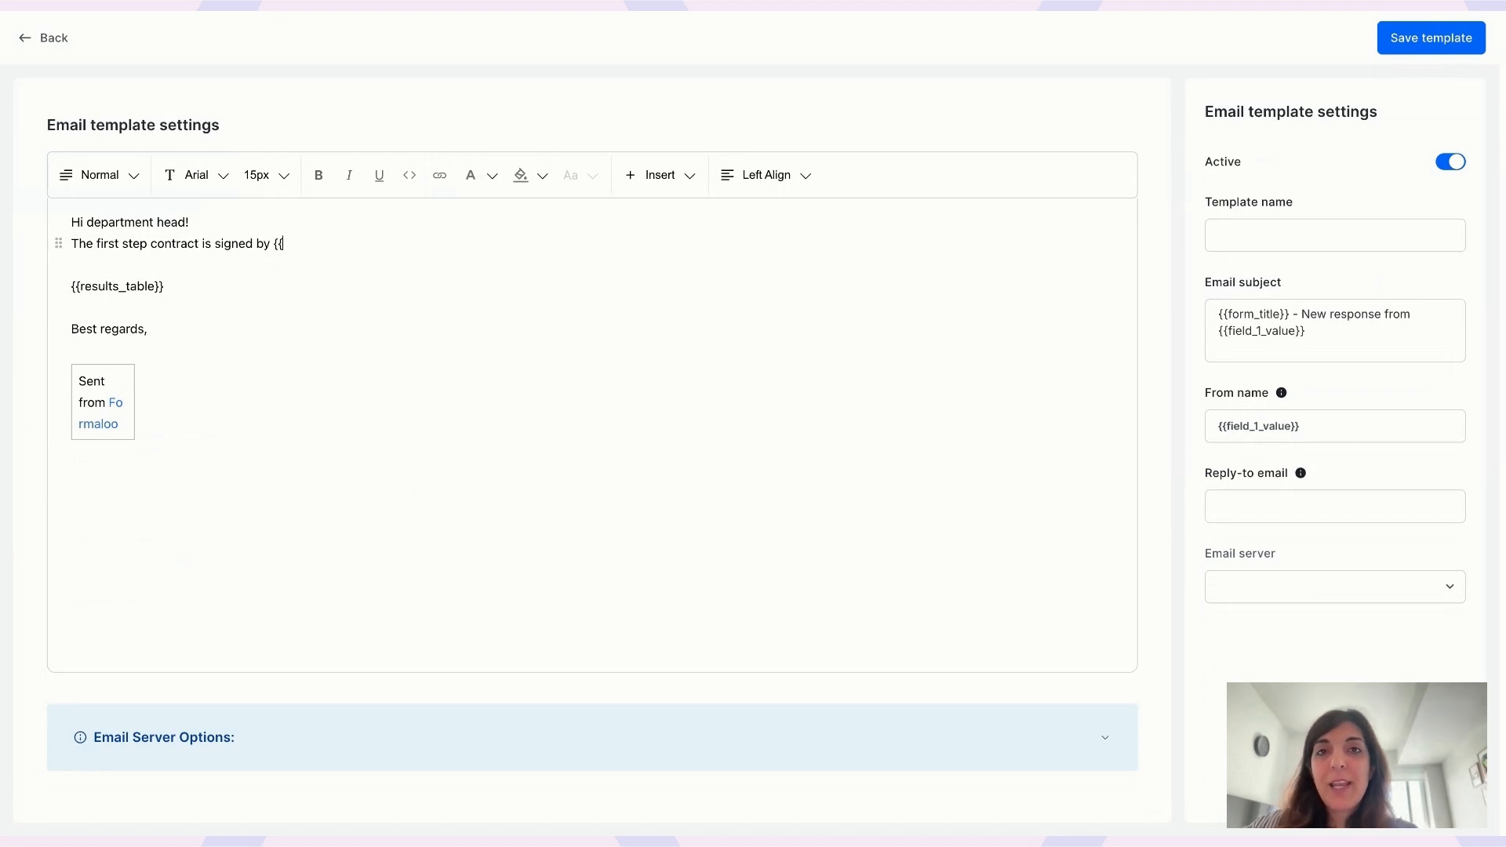
pyautogui.write('field_1_value')
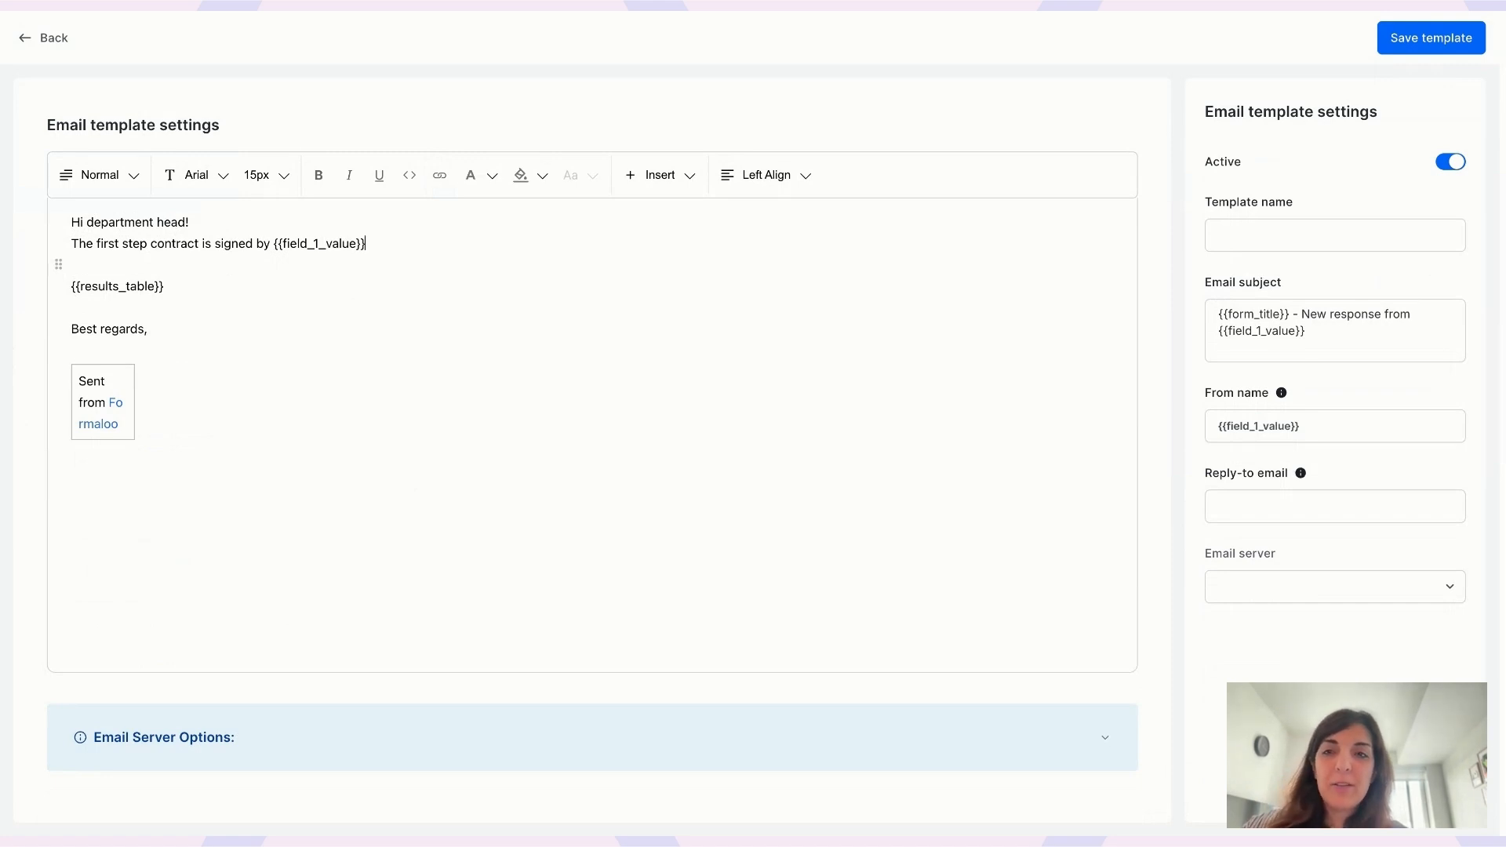
pyautogui.write('Now it')
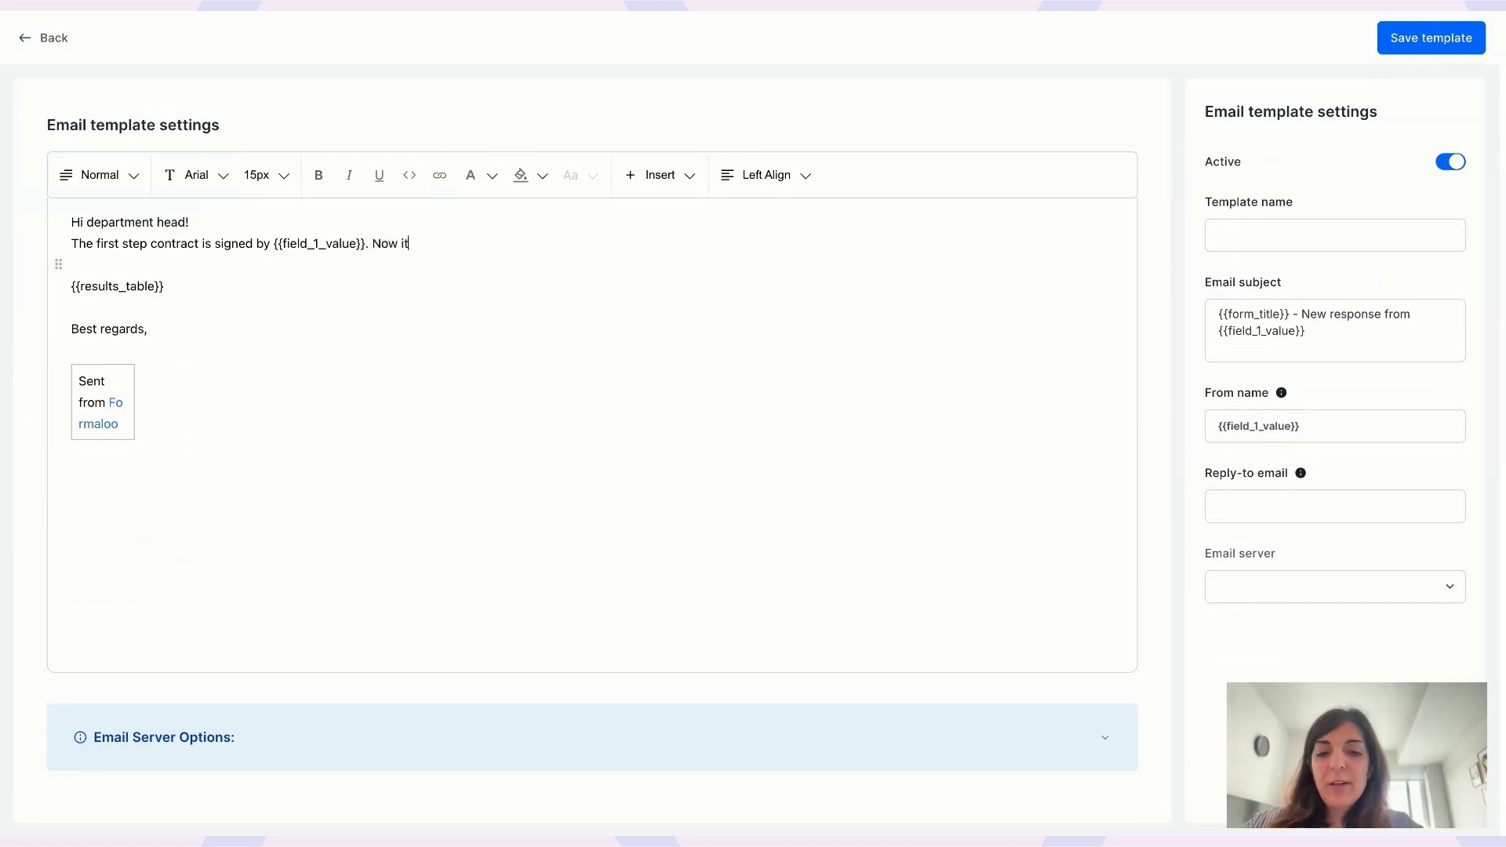
pyautogui.write("'s turenn ")
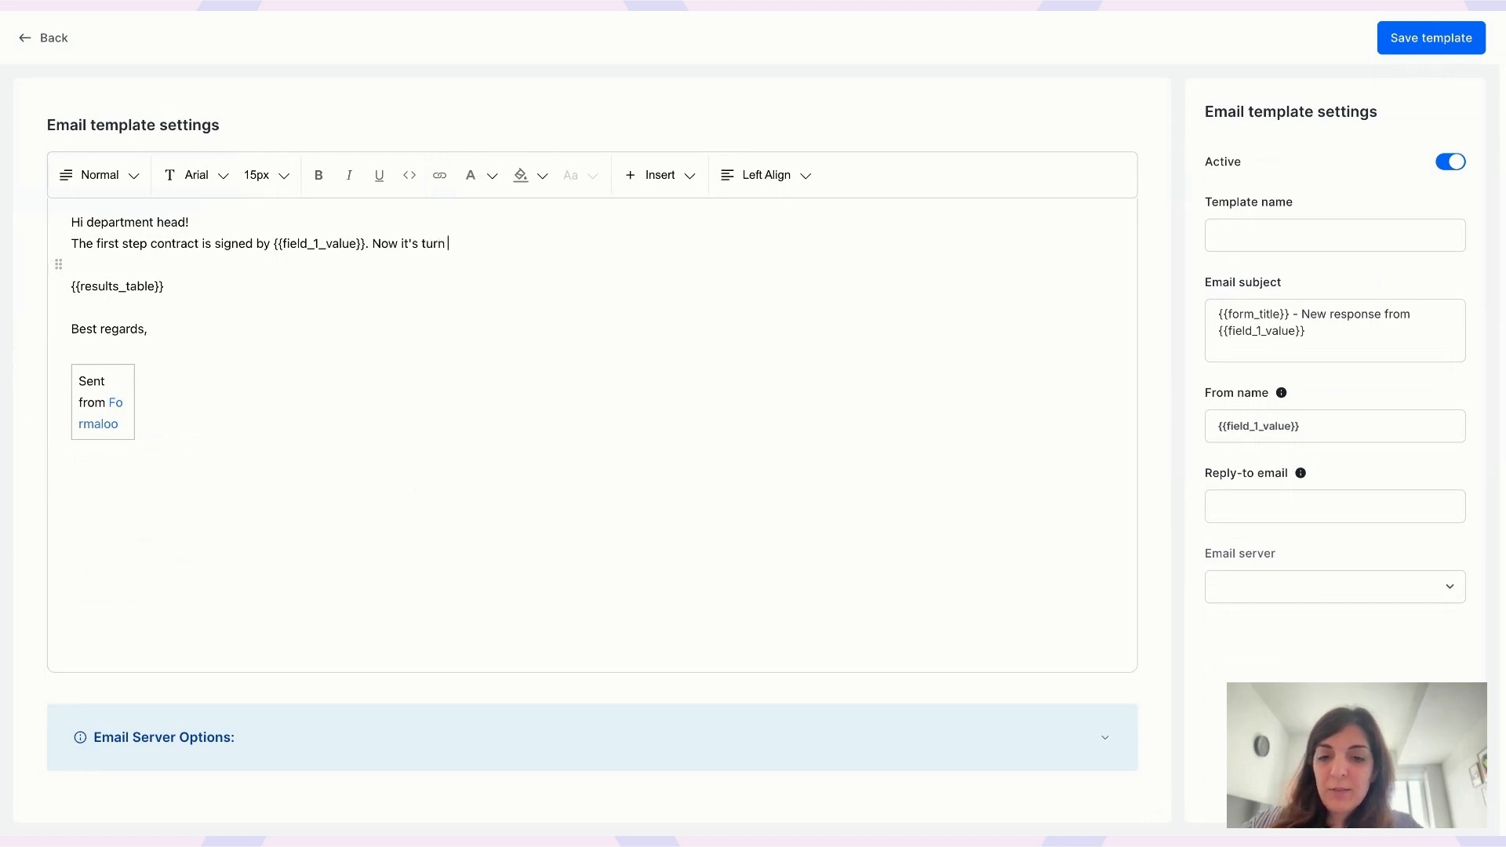
pyautogui.write('to sign this contract:')
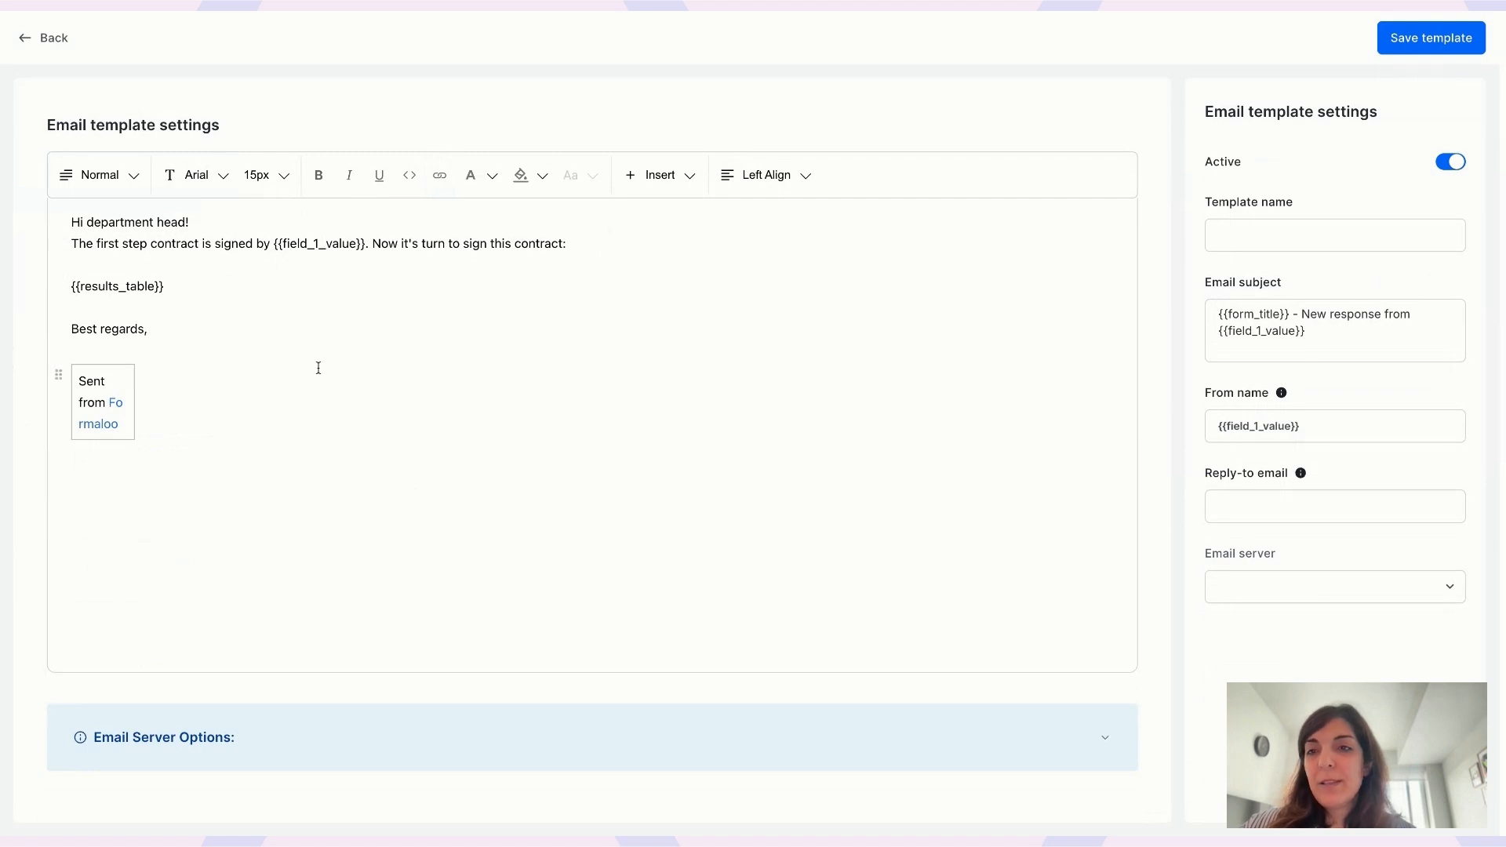
# - Delete the results table and signature, ending the body with 'Cheers'
pyautogui.click(72, 285)
pyautogui.hotkey('ctrl', 'shift', 'End')
pyautogui.press('BackSpace')
pyautogui.write('Cheers,')
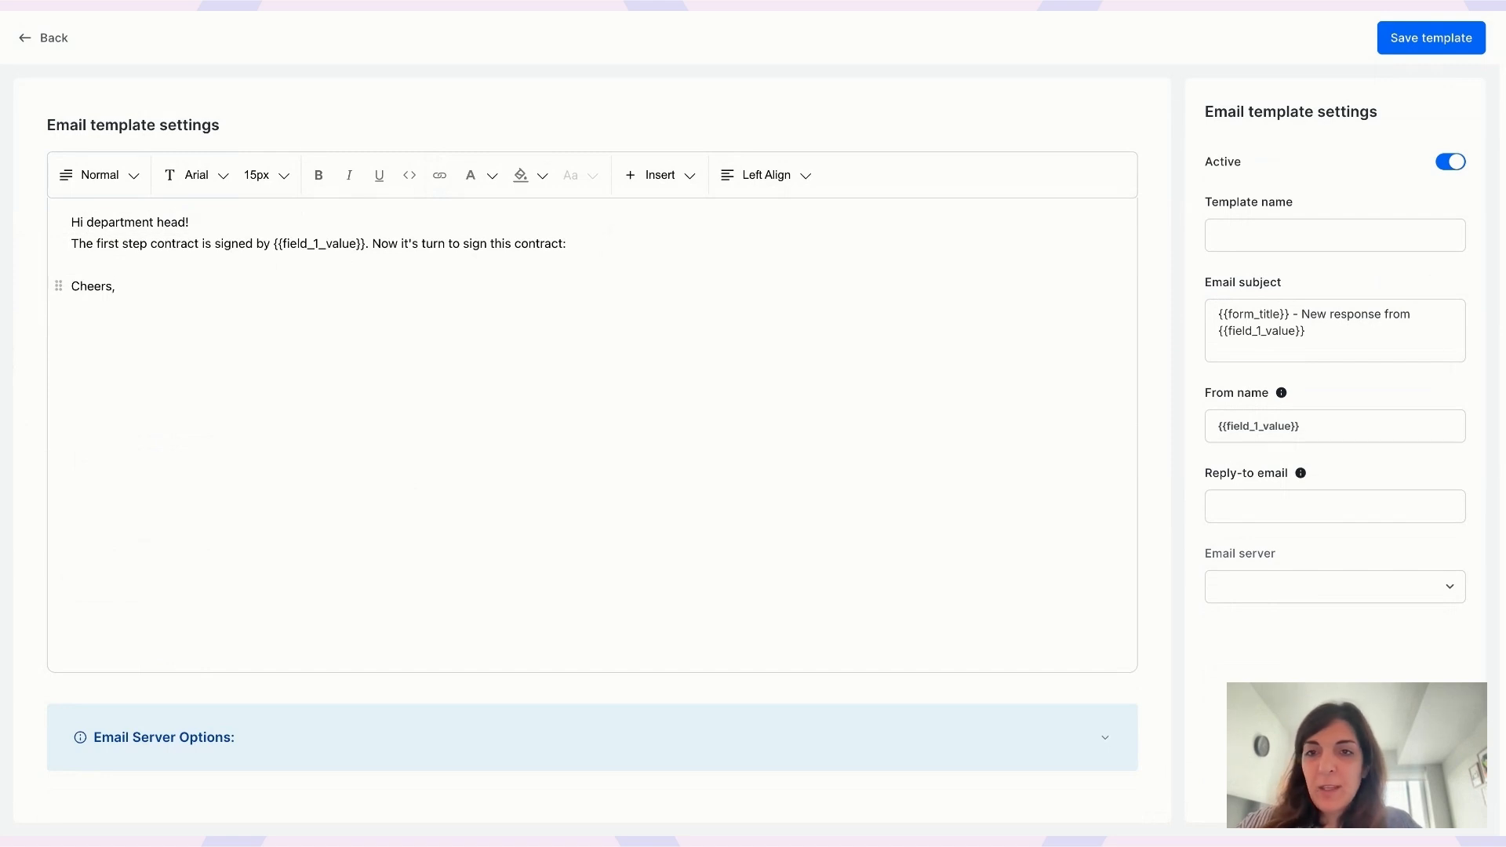
# - Name the template 'Second step email for signature', keeping the default subject and From name
pyautogui.click(1251, 239)
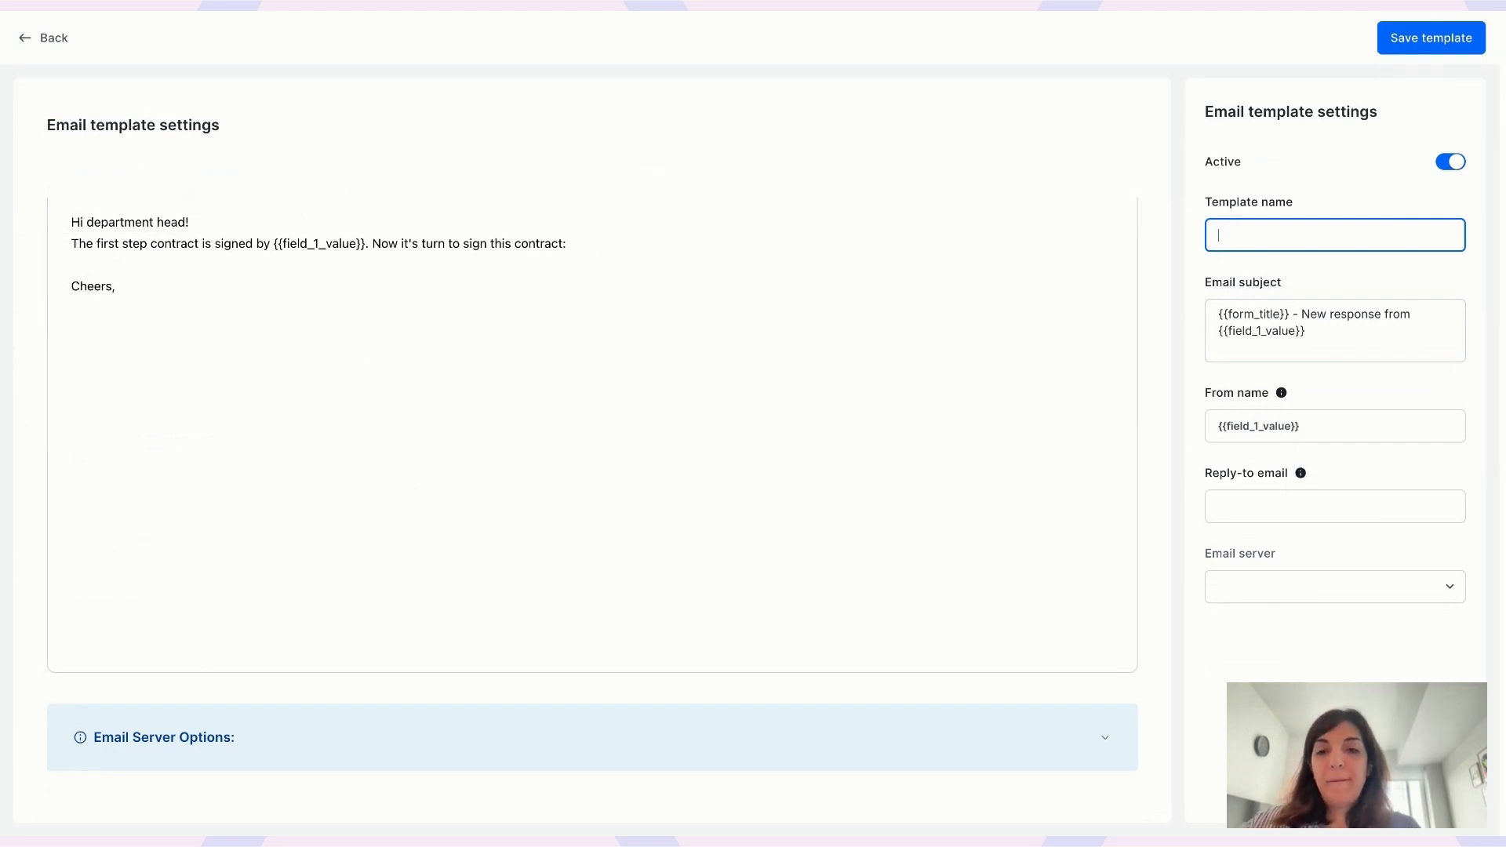
pyautogui.write('Second step email')
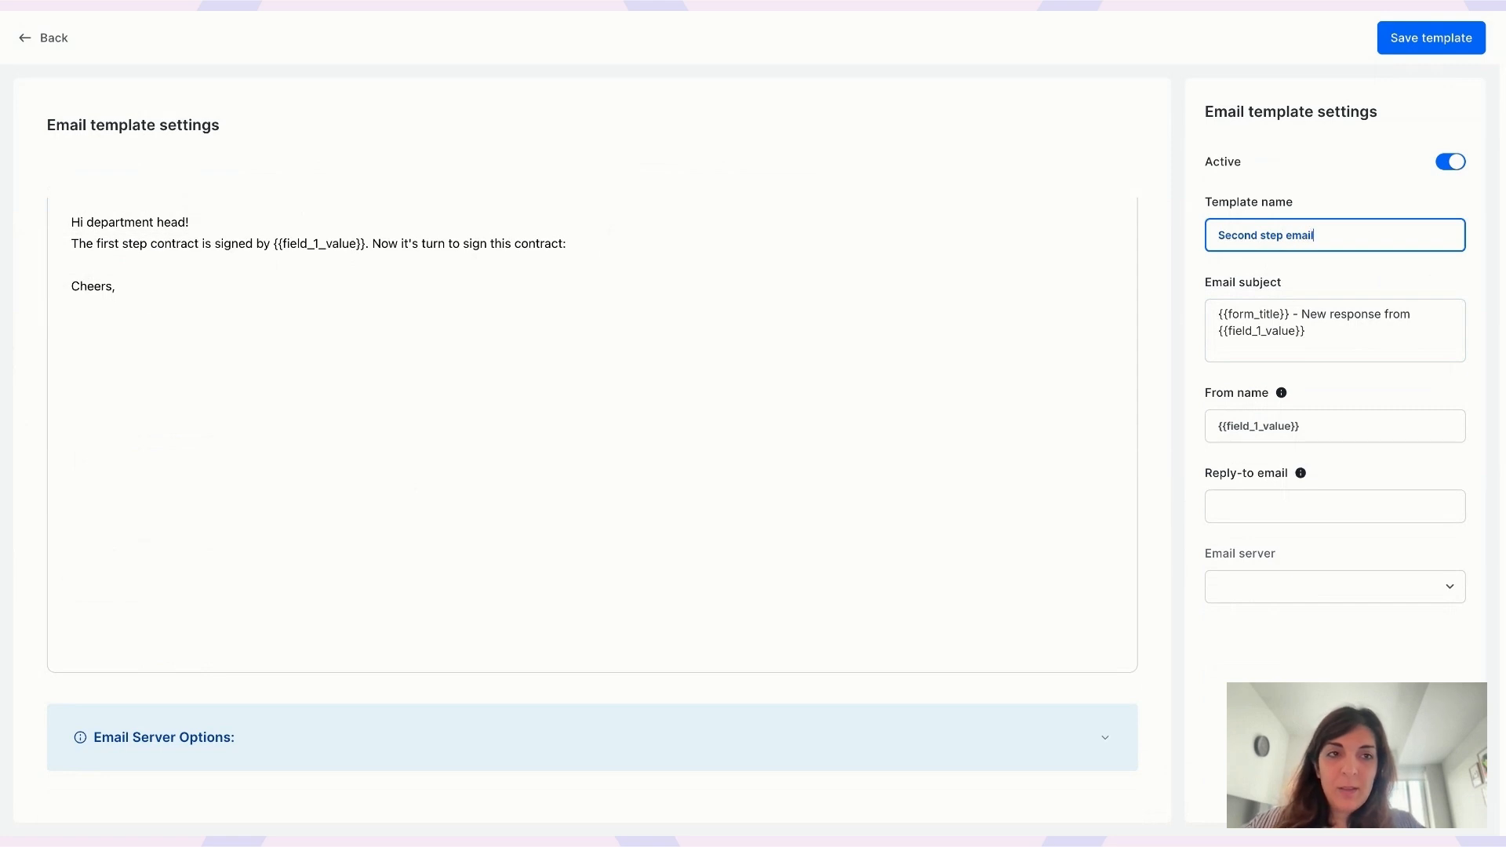
pyautogui.write(' for signature')
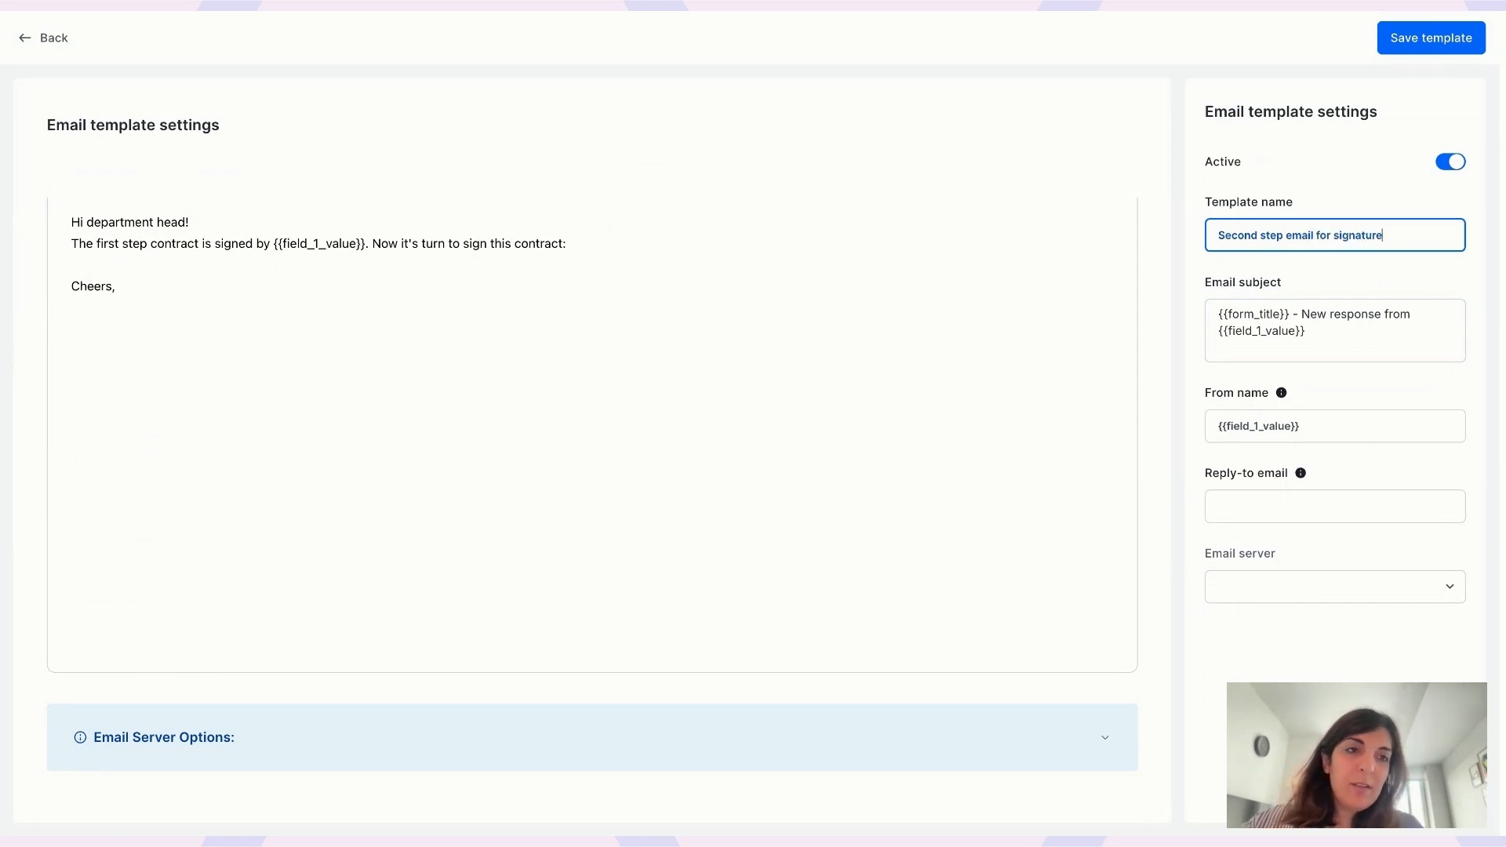
pyautogui.moveTo(1315, 337); pyautogui.dragTo(1209, 307)
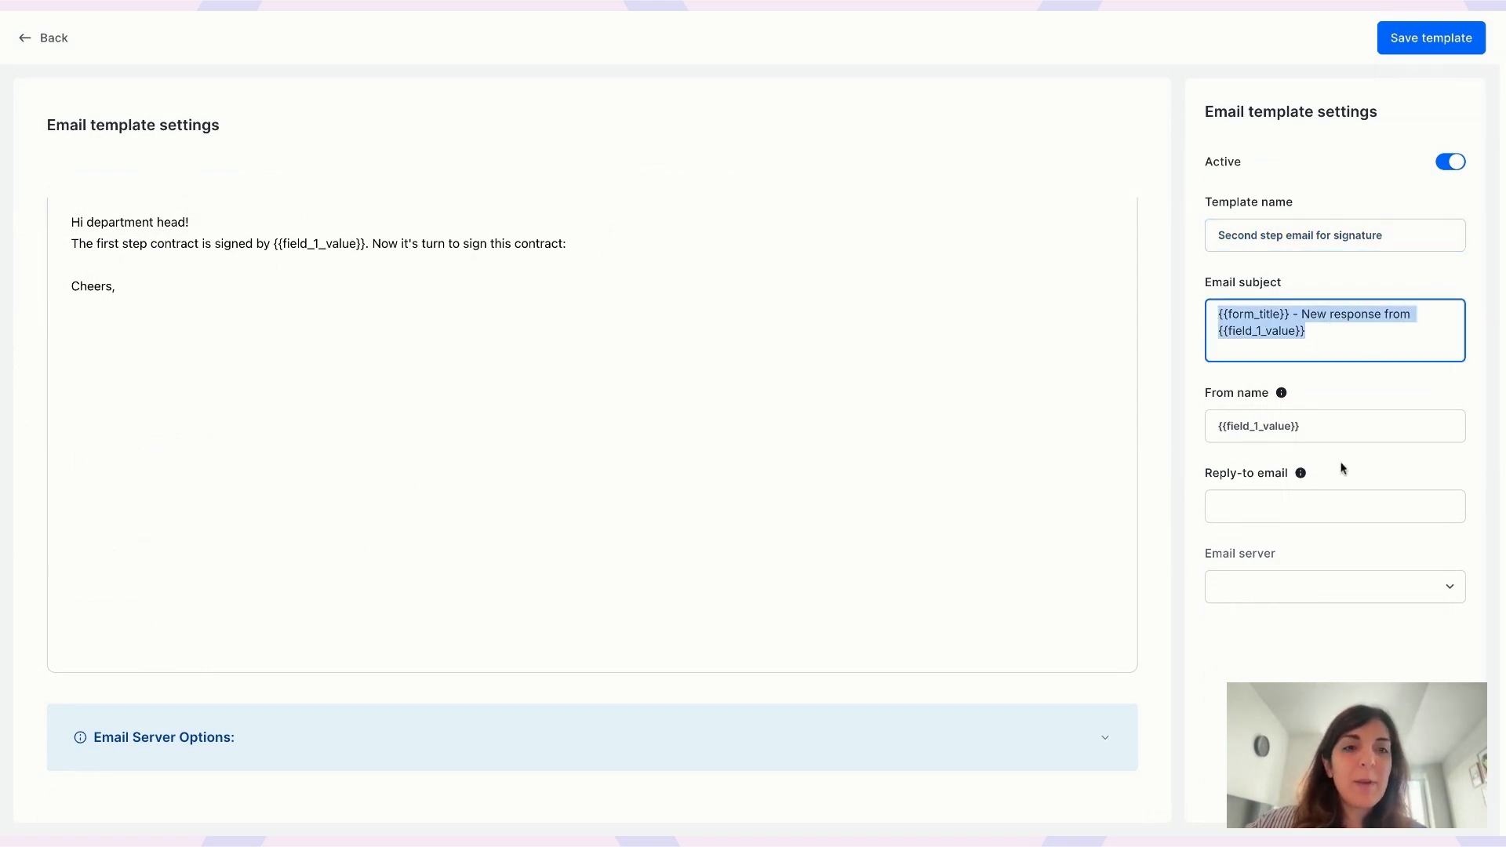
pyautogui.click(1321, 429)
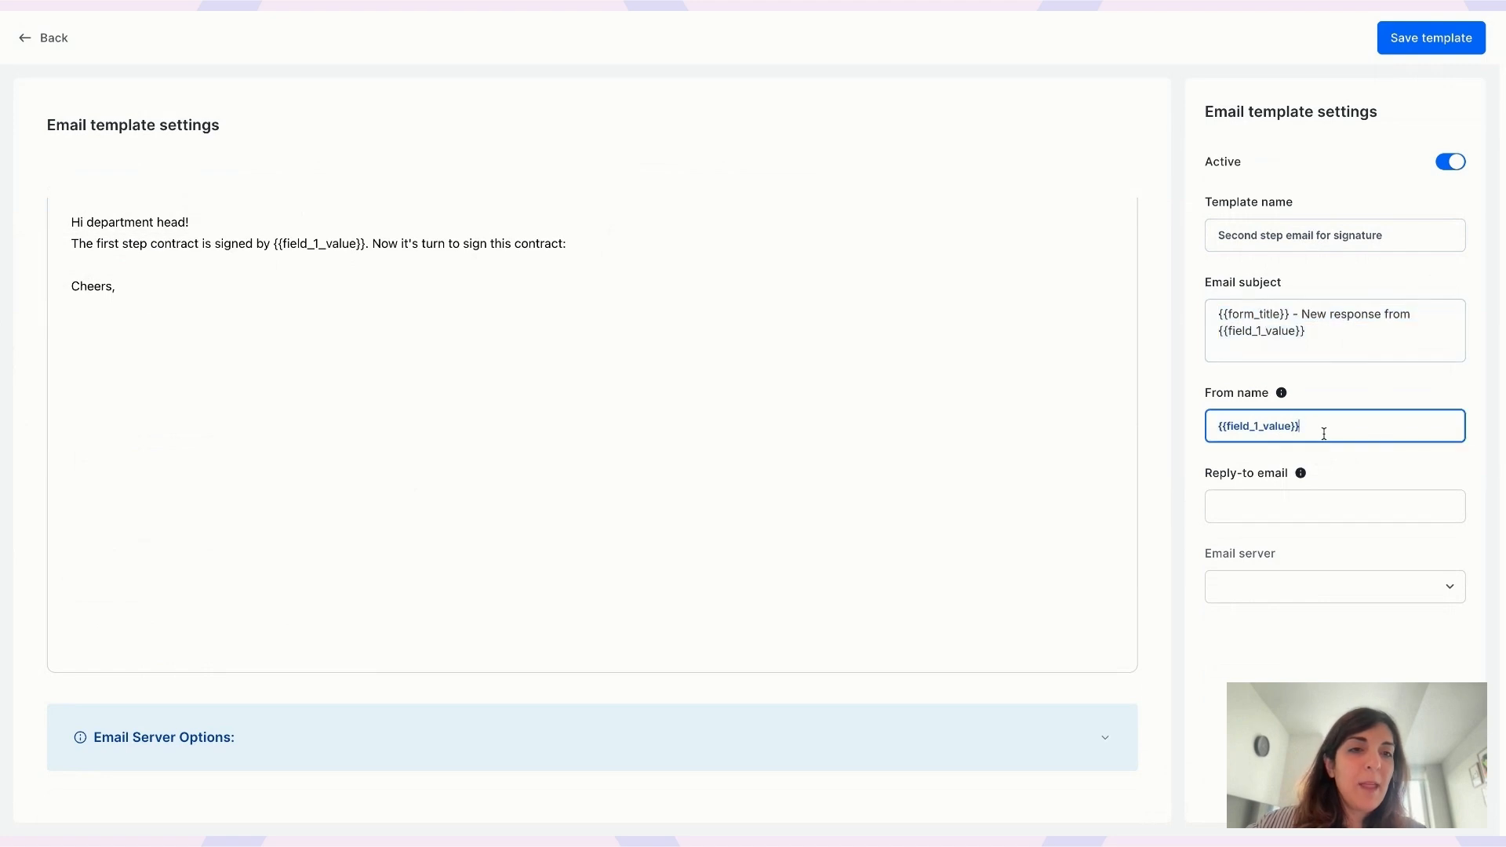
# - Enter the reply-to email address and leave the email server unselected
pyautogui.click(1269, 503)
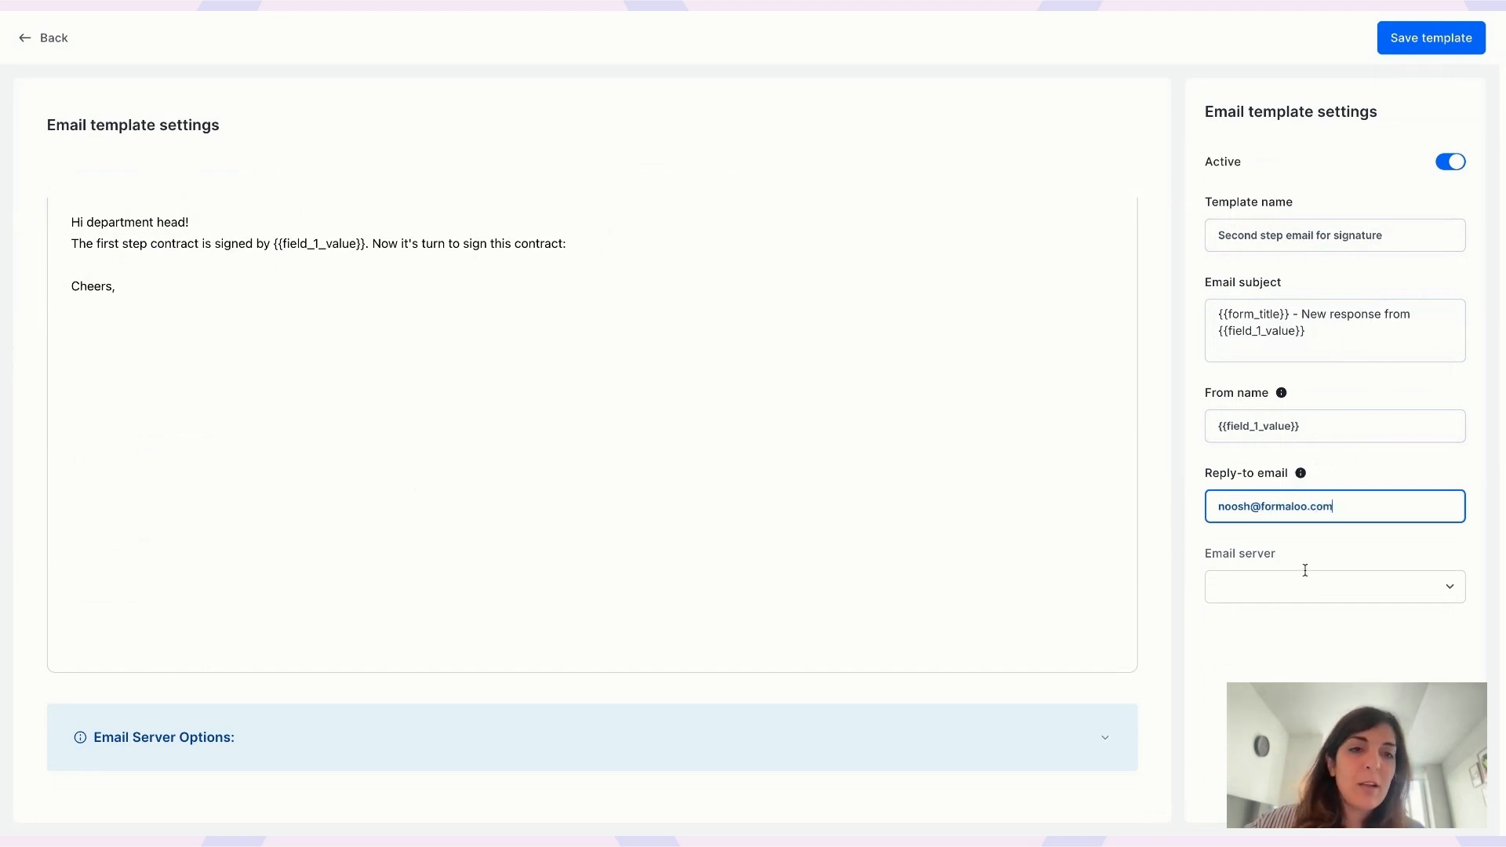
pyautogui.click(1308, 581)
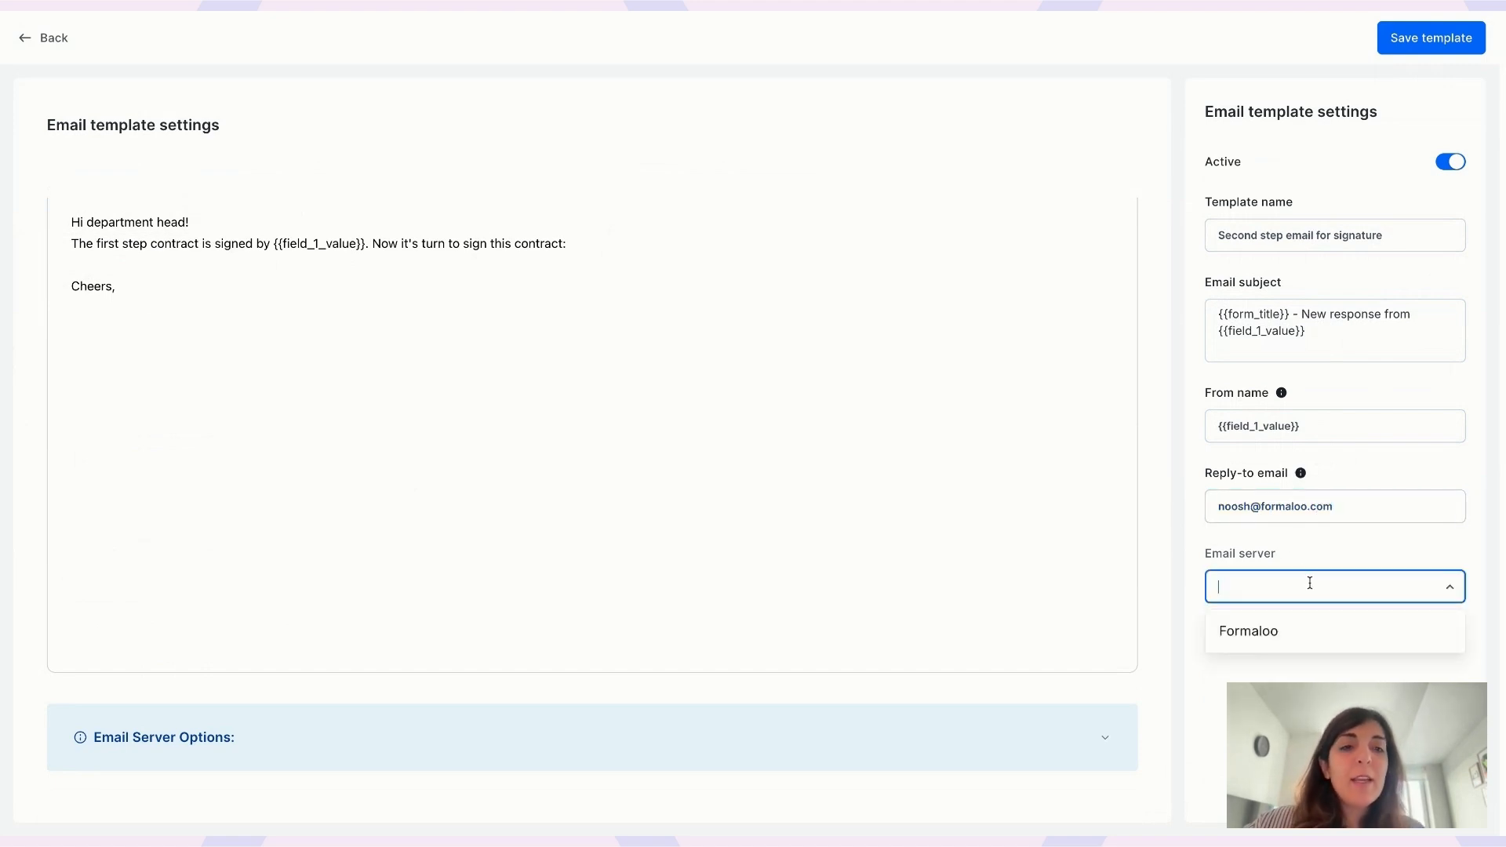
pyautogui.press('Escape')
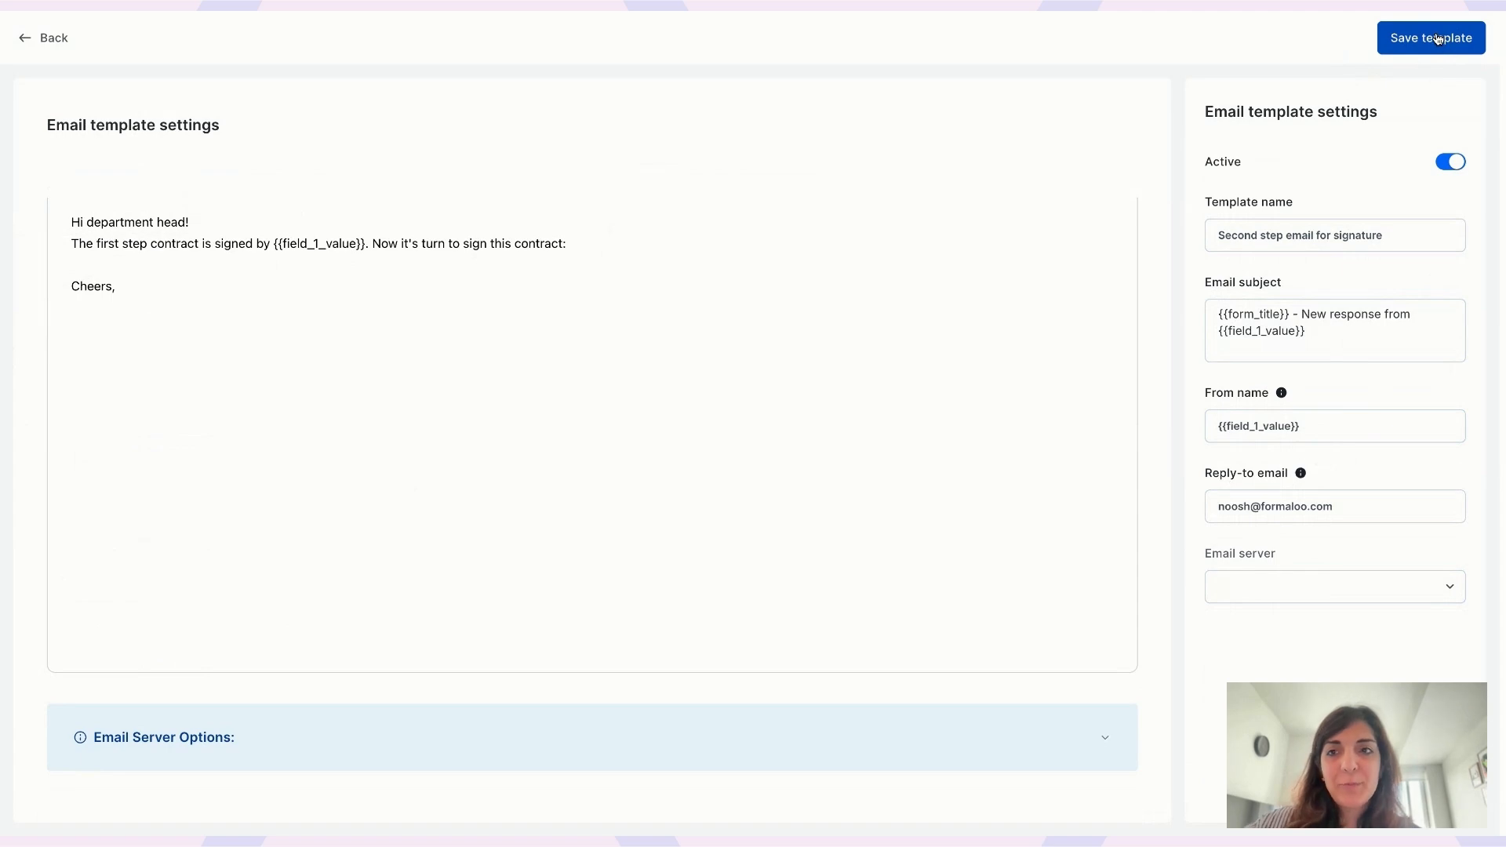
# - Save the template and return to the base's form list
pyautogui.click(1438, 39)
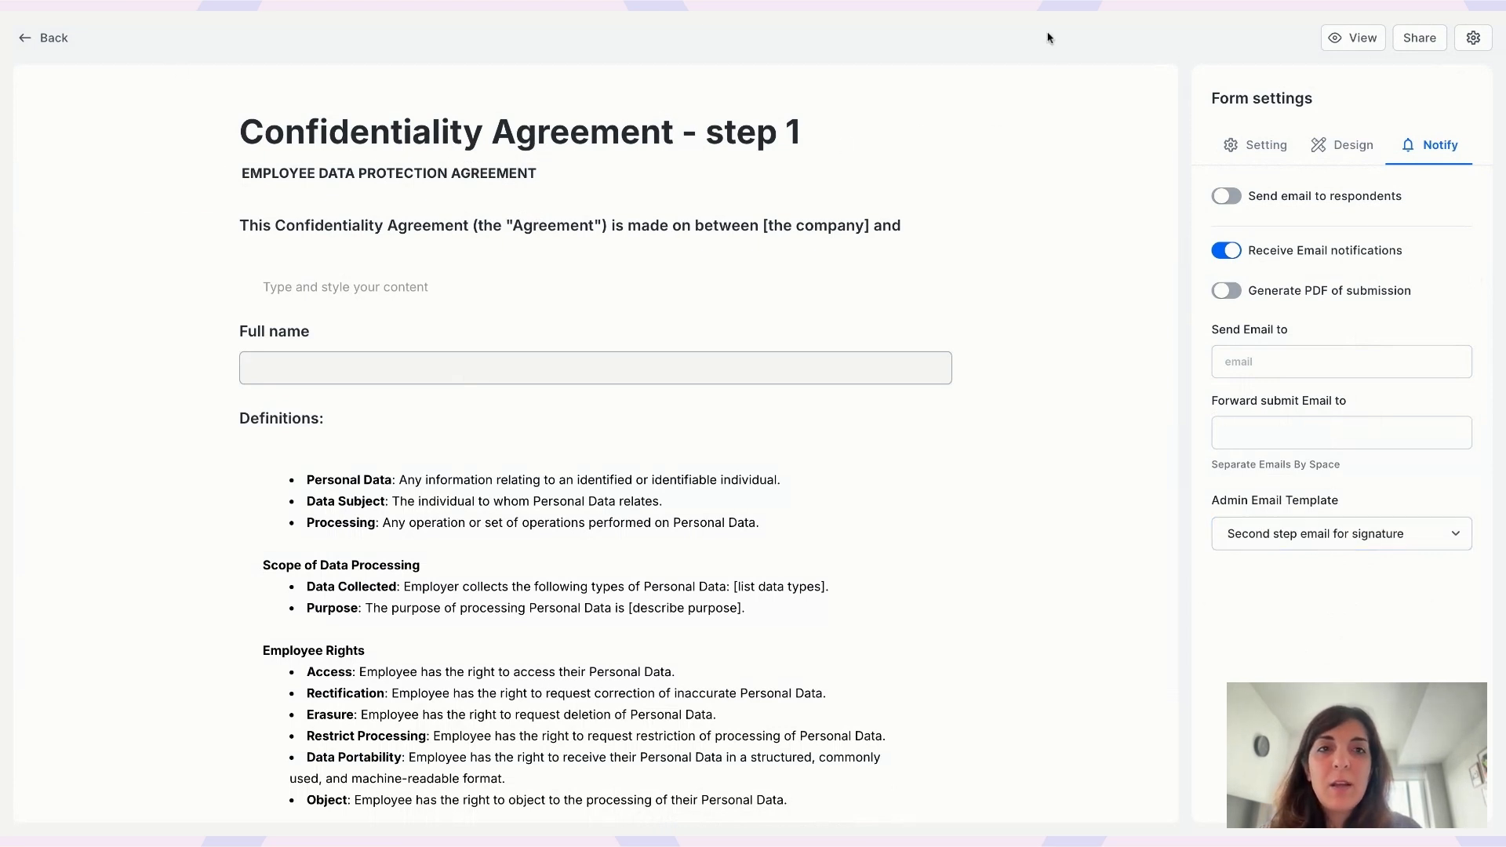
pyautogui.click(43, 41)
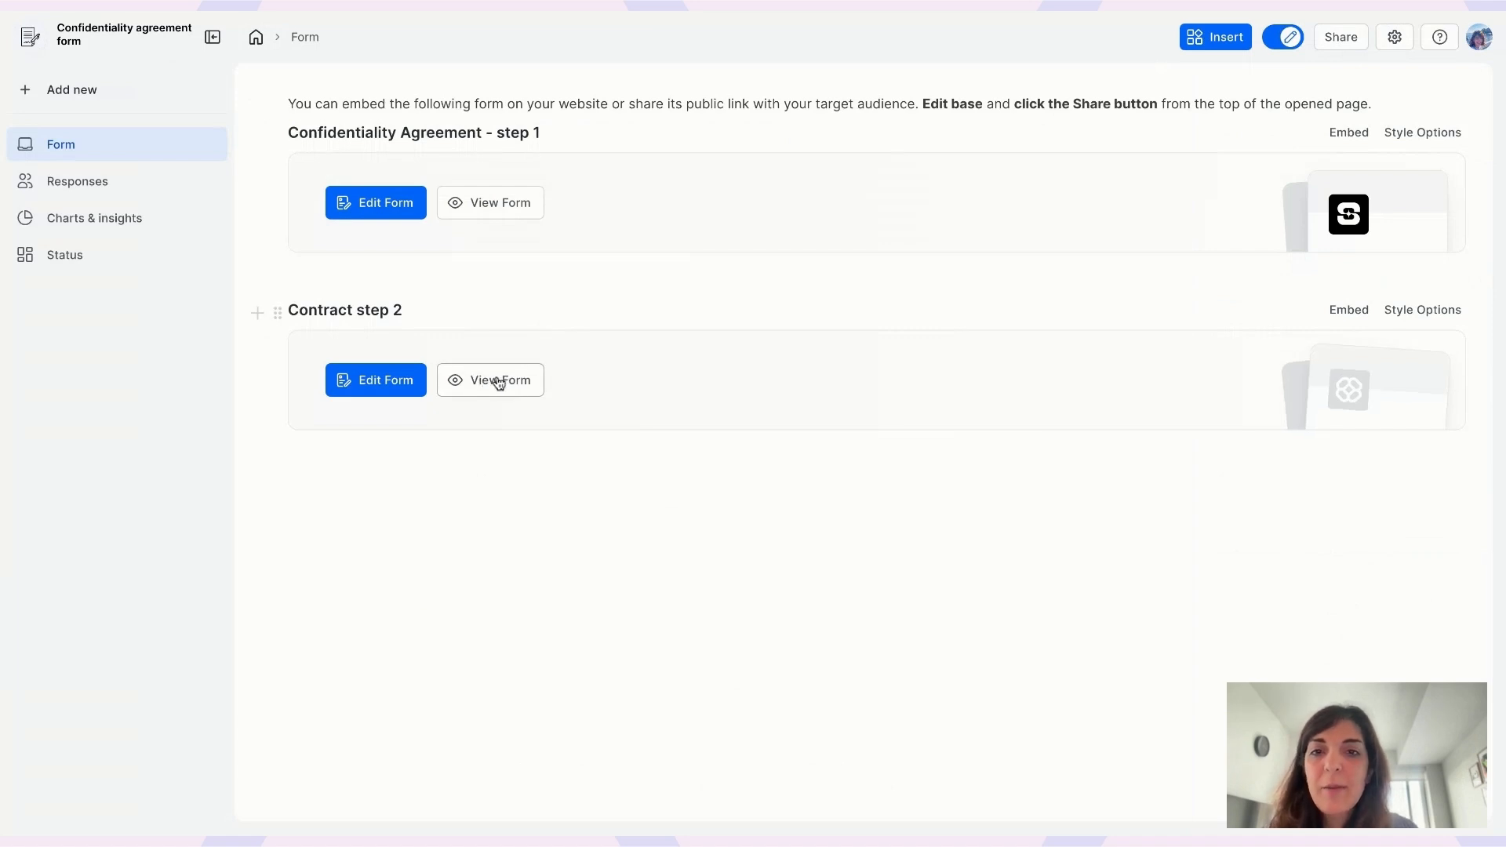
# - Go to App Store > Custom emails and find 'Second step email for signature' in the template list
pyautogui.click(499, 384)
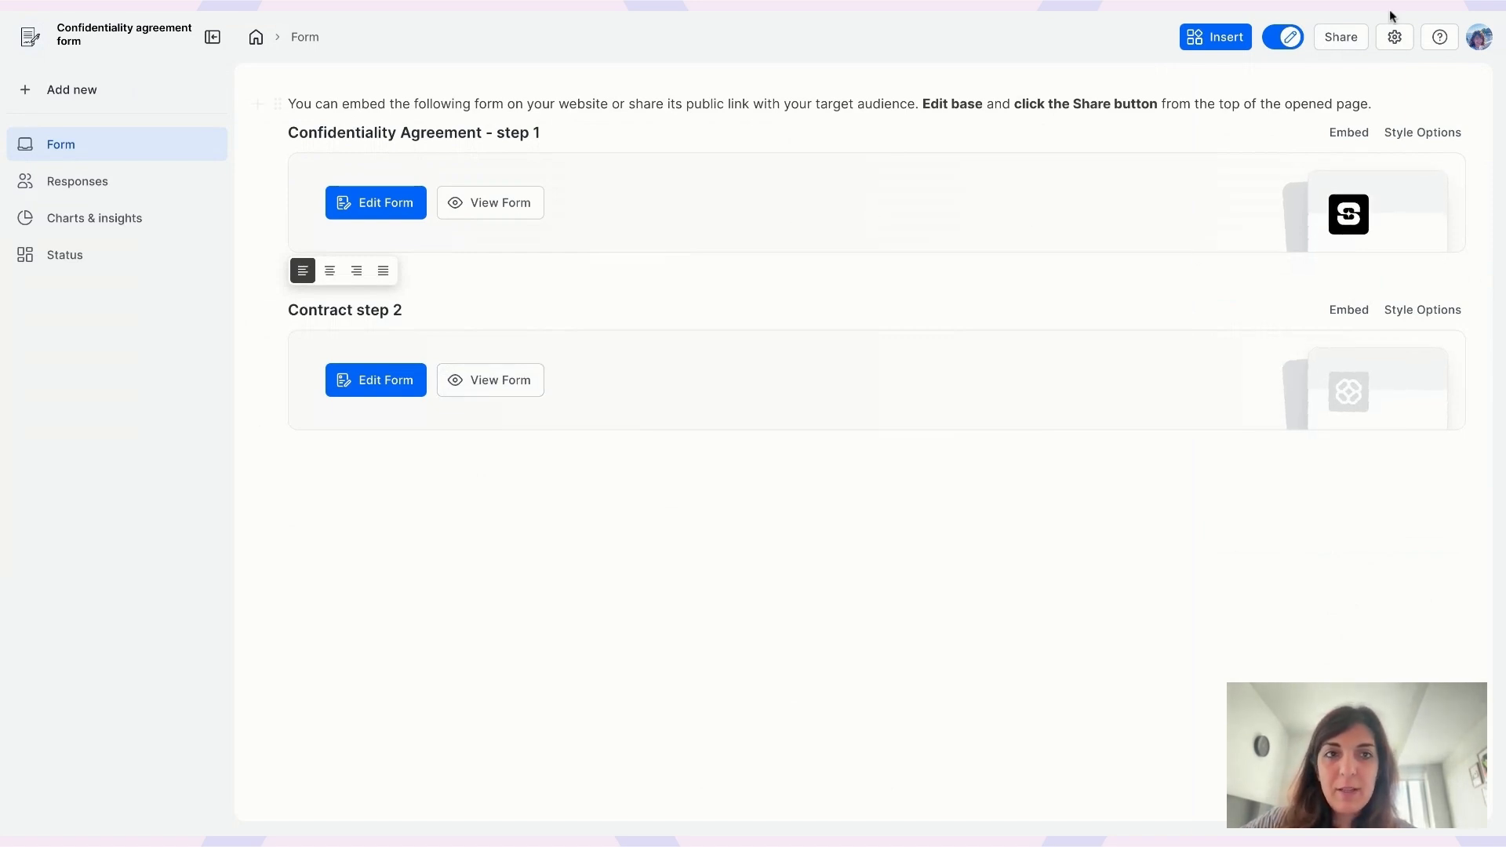
pyautogui.click(1469, 46)
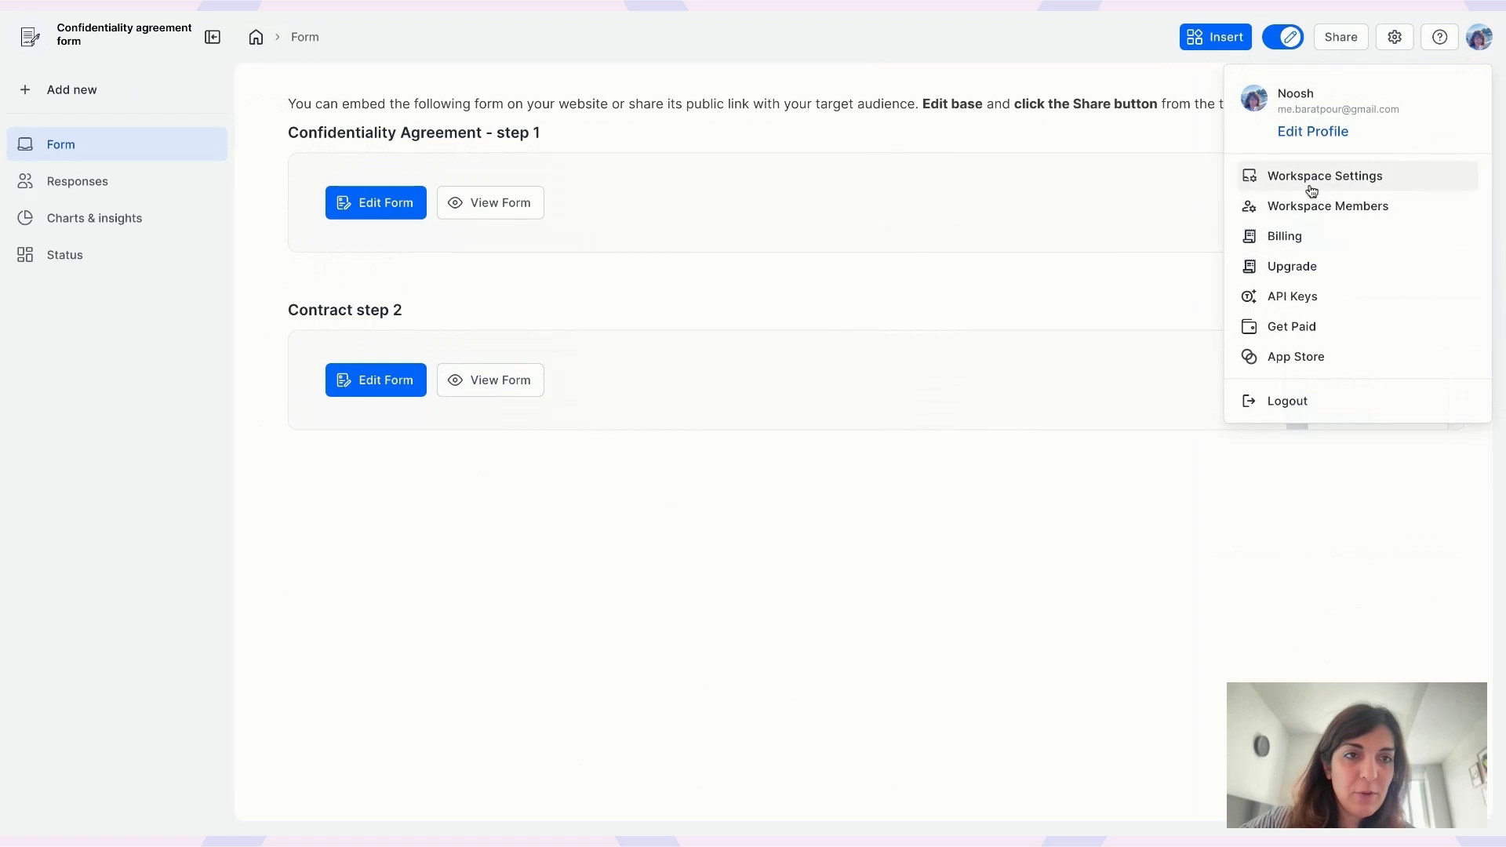
pyautogui.click(1282, 358)
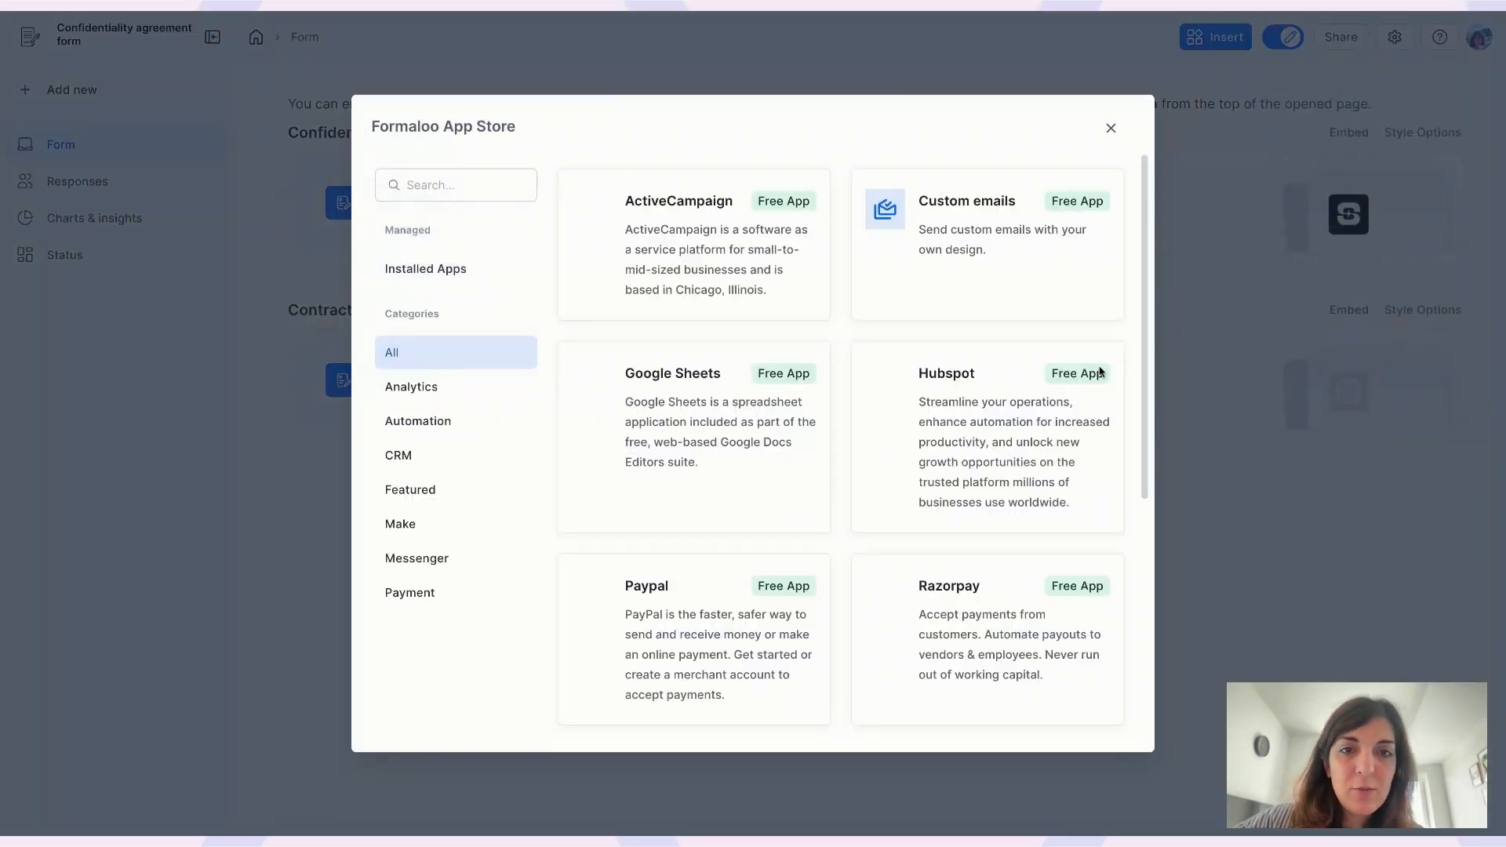
pyautogui.click(1006, 259)
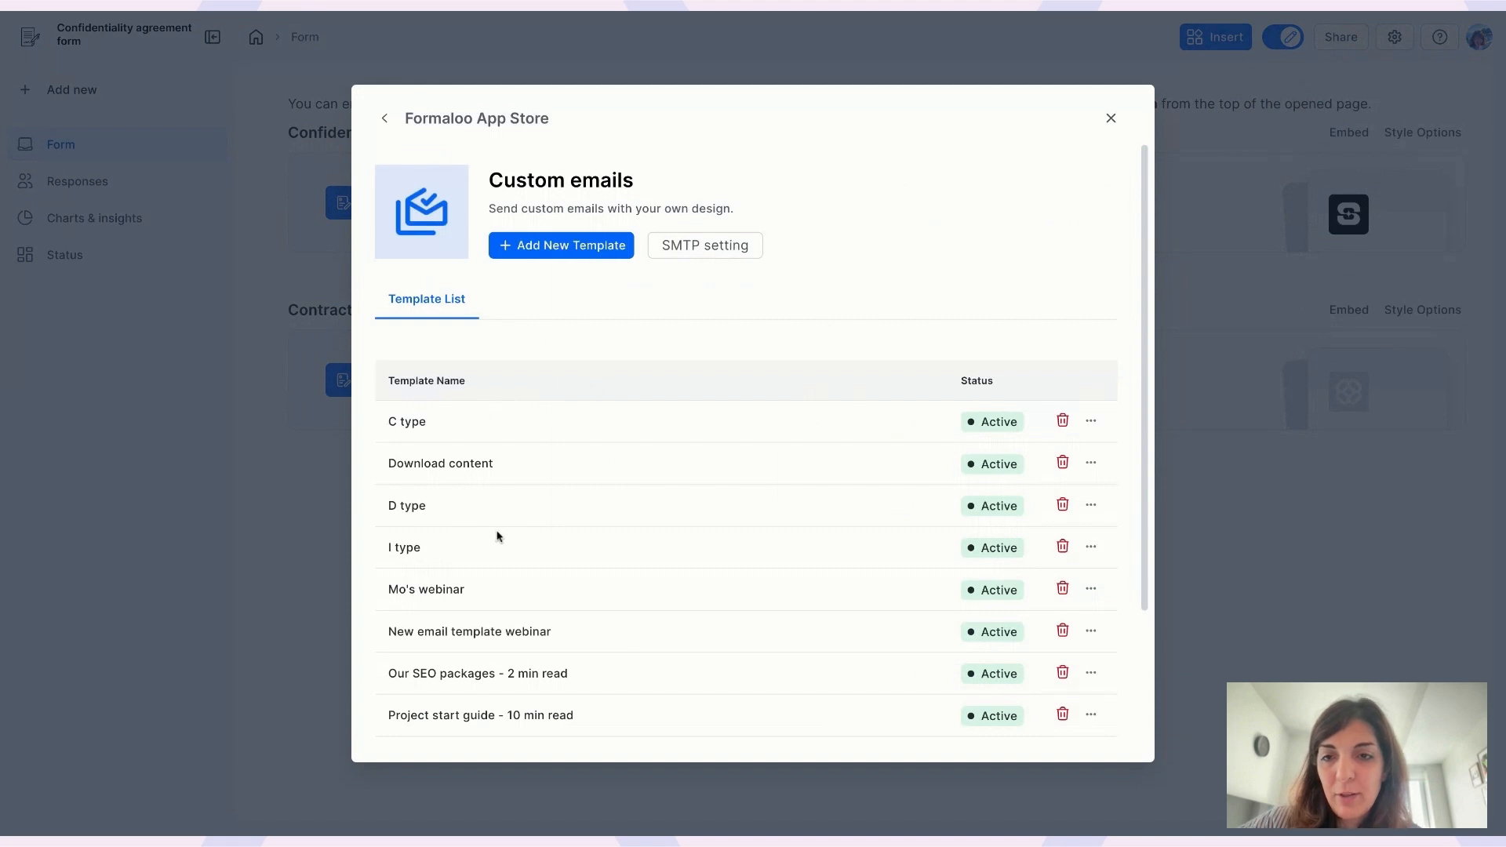
pyautogui.scroll(-2, 498, 536)
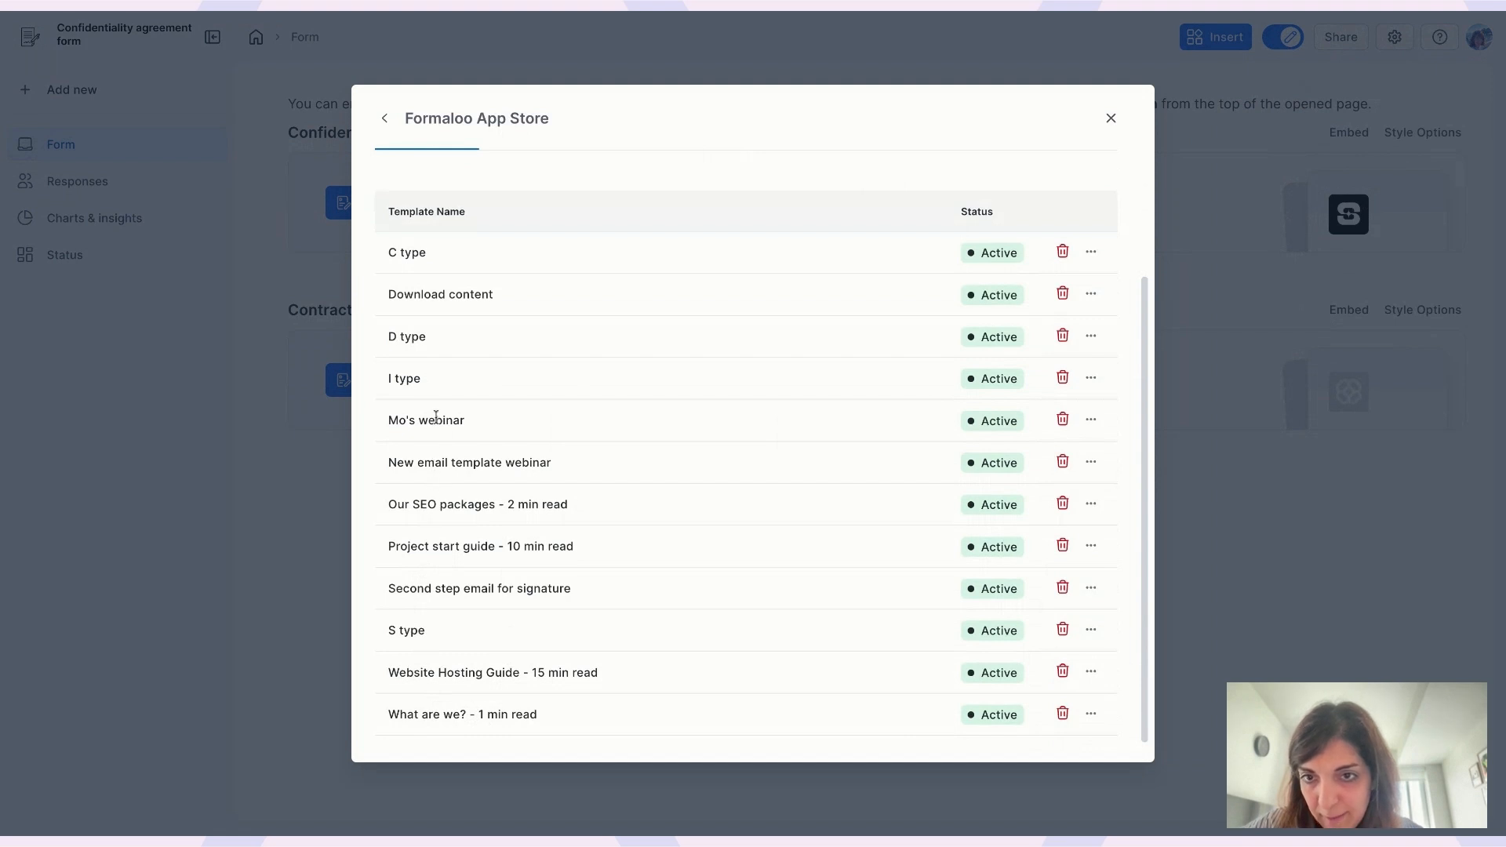
pyautogui.scroll(1, 436, 416)
pyautogui.scroll(-1, 437, 416)
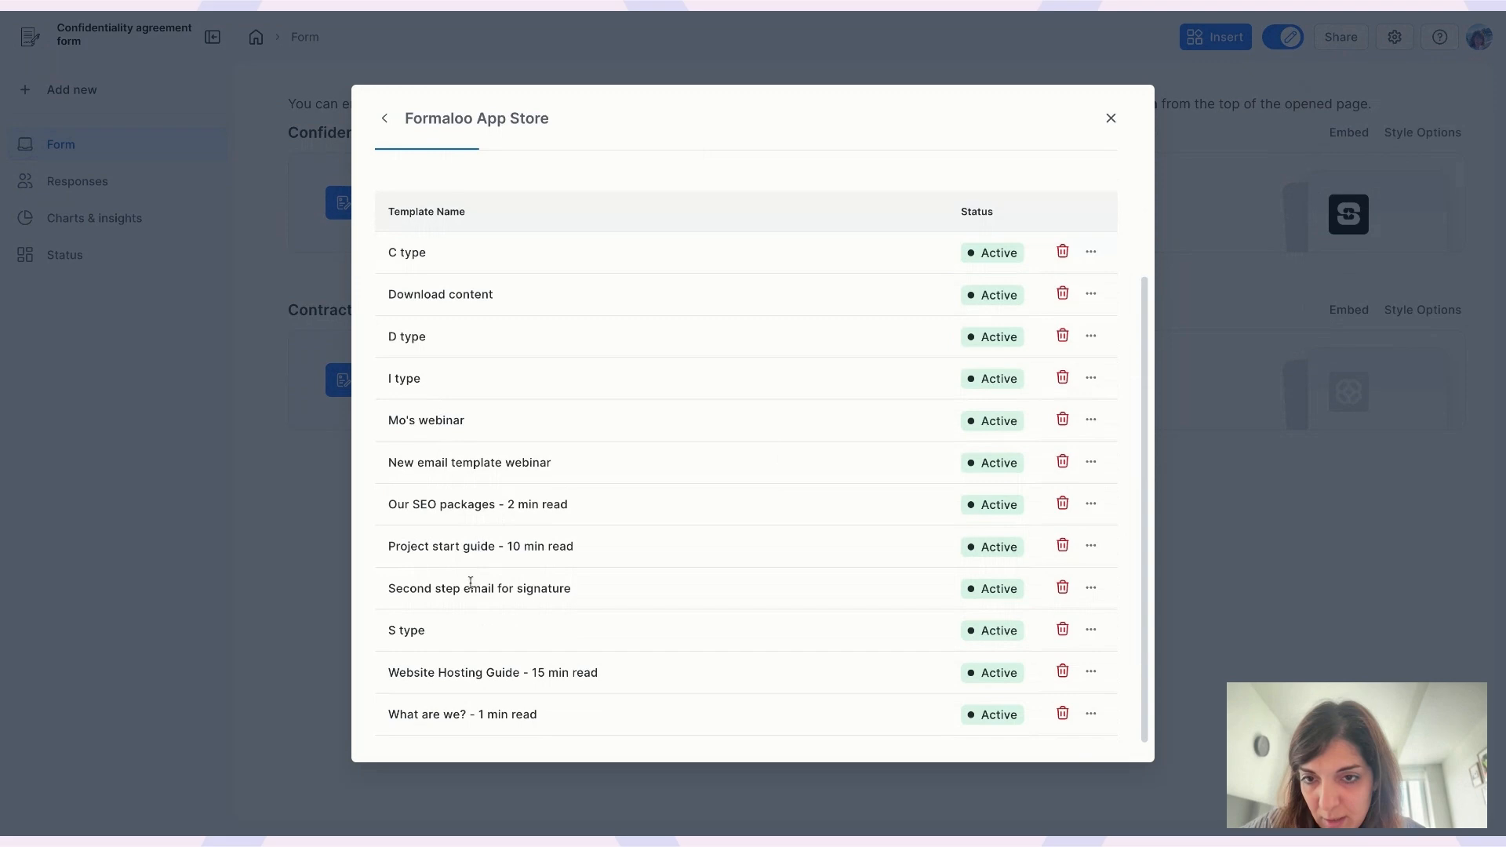
pyautogui.click(1090, 589)
pyautogui.click(1051, 620)
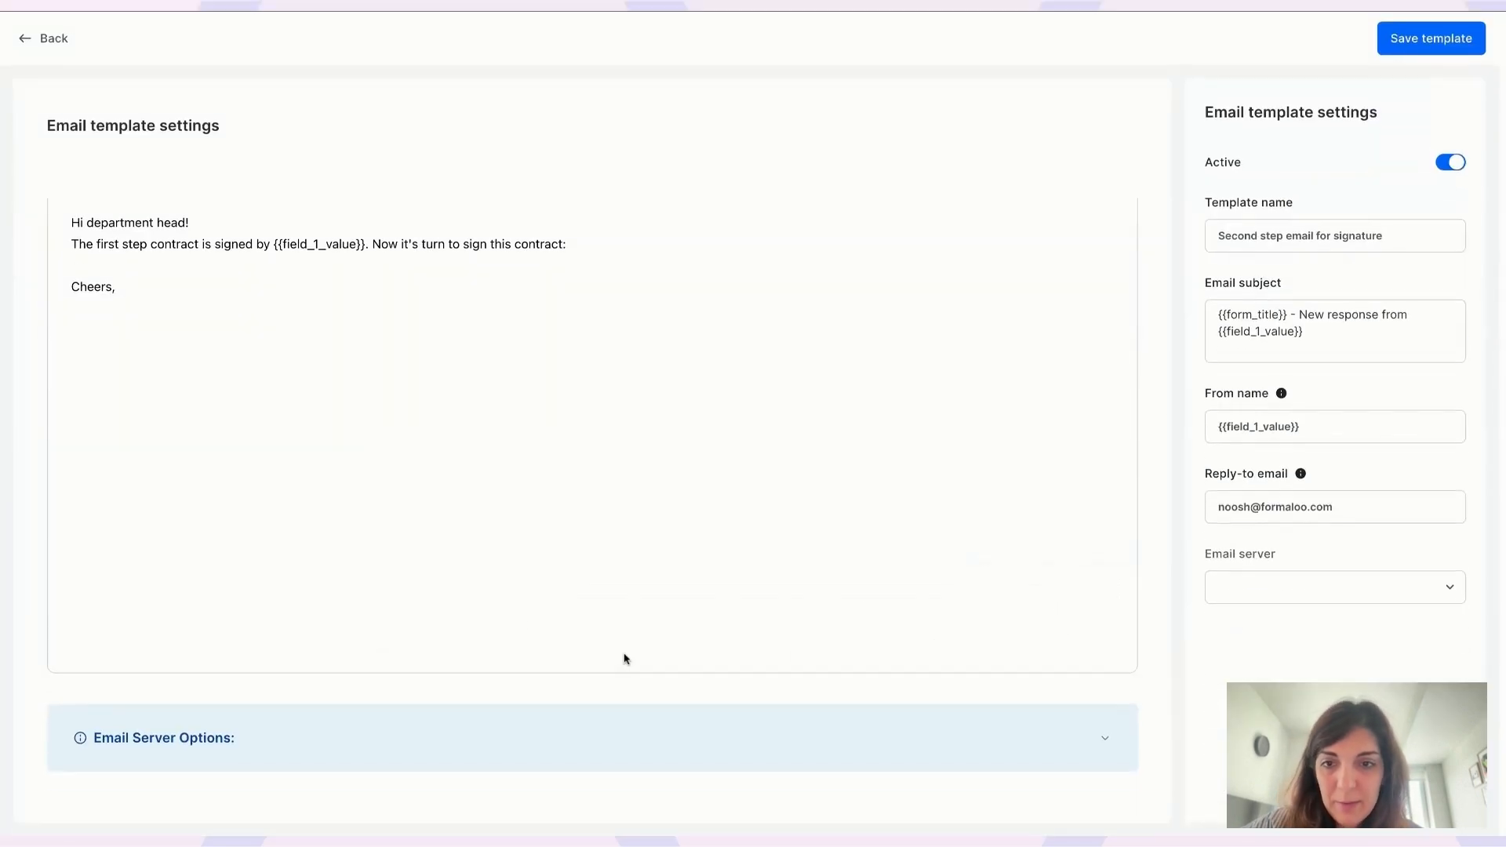
pyautogui.click(626, 245)
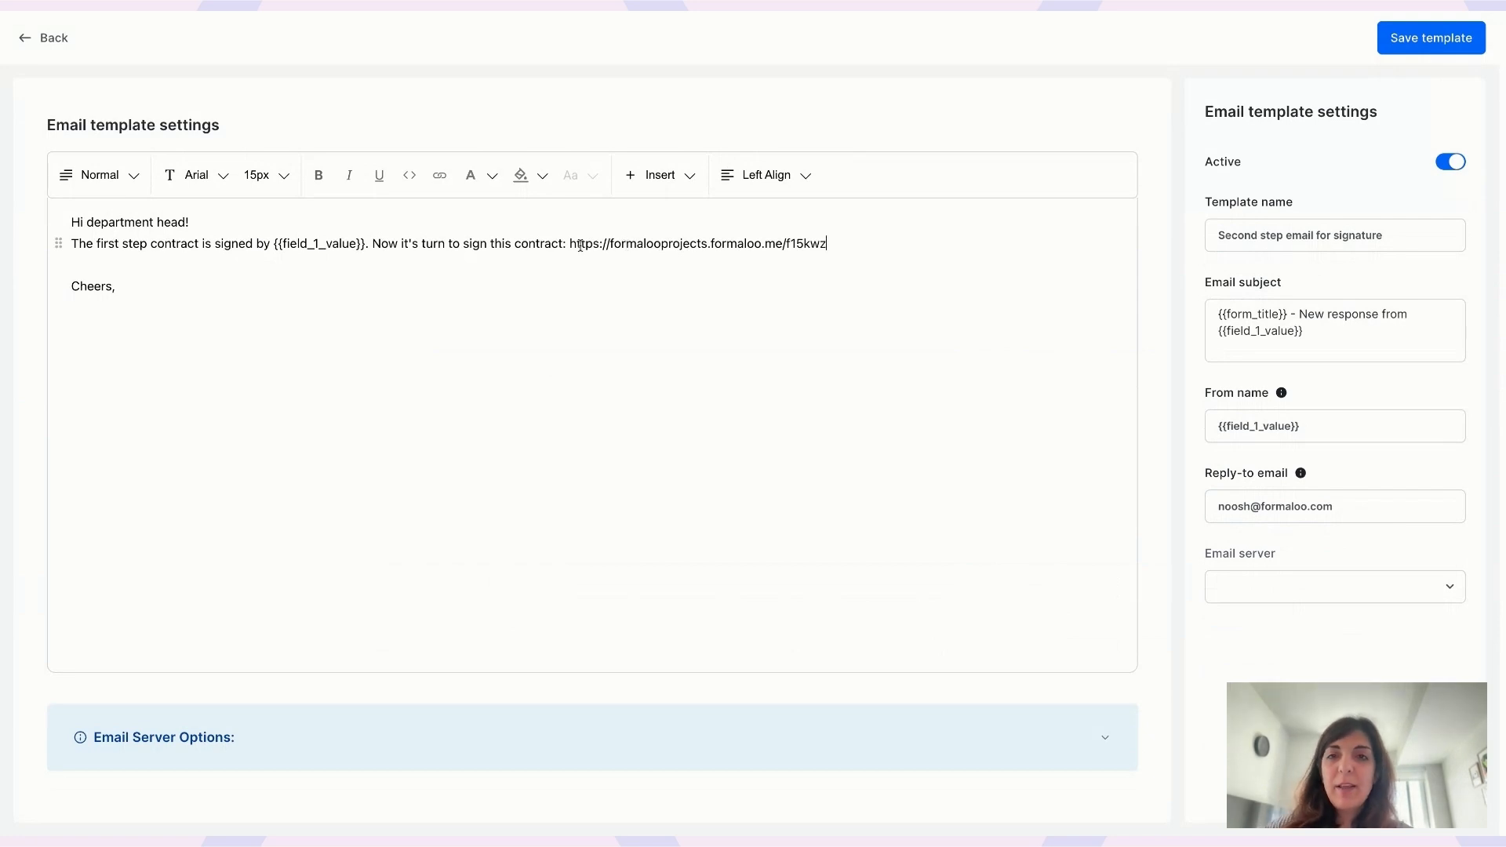
pyautogui.moveTo(570, 243); pyautogui.dragTo(858, 259)
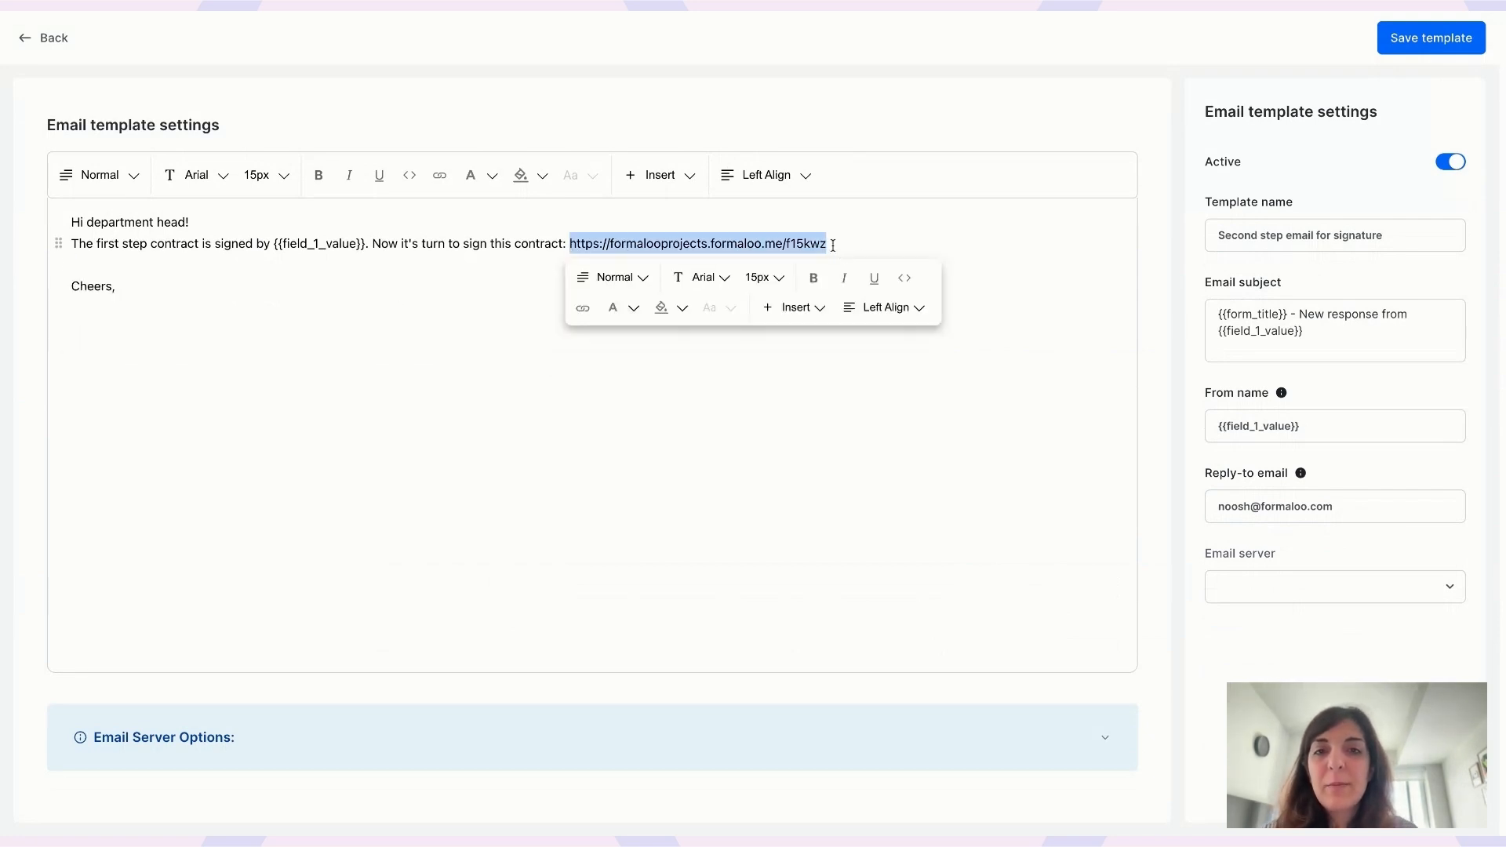
pyautogui.click(583, 308)
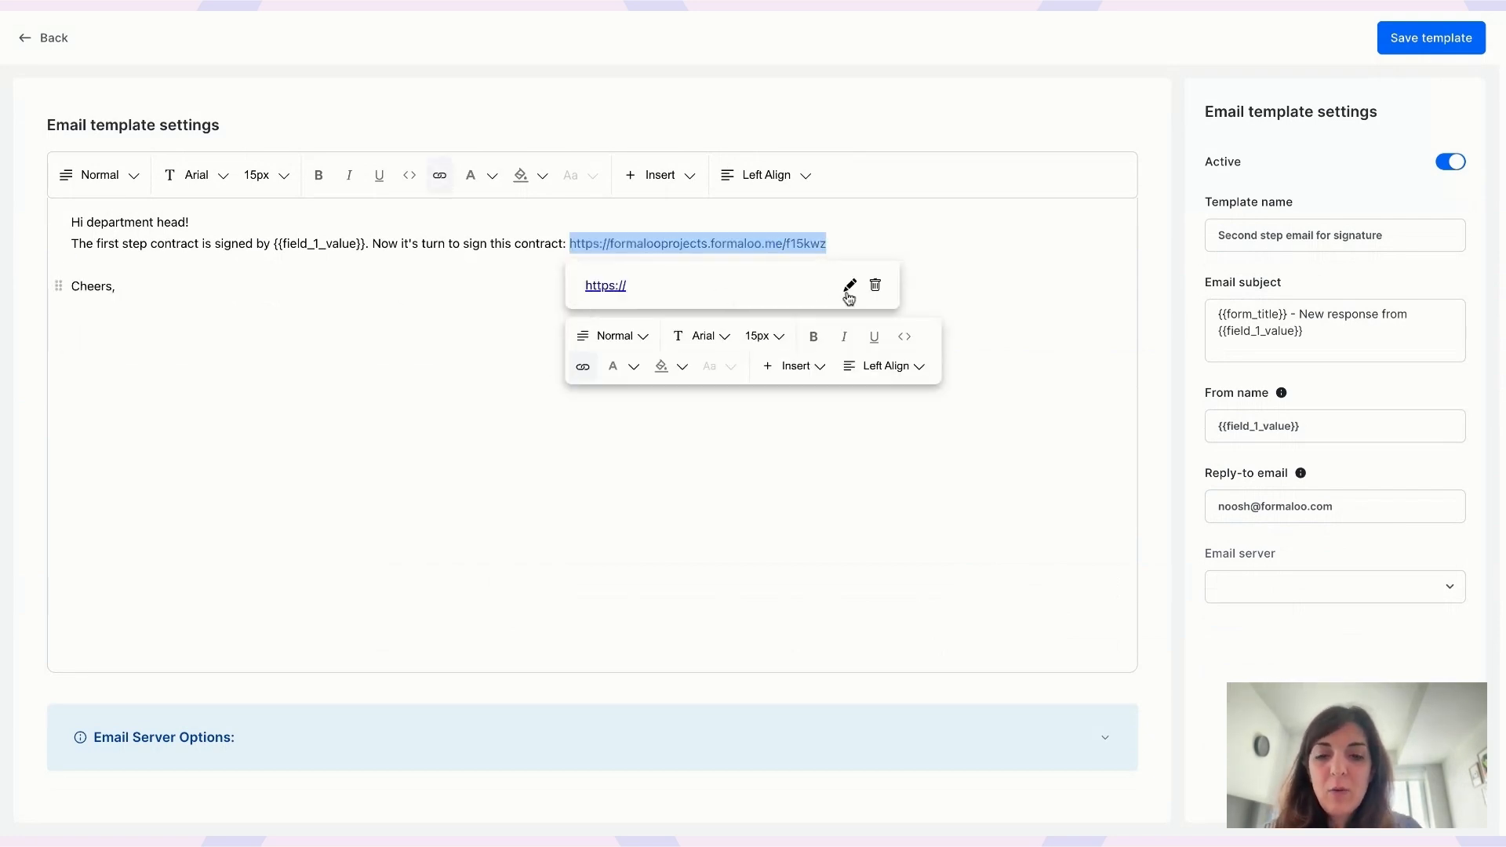
pyautogui.click(438, 243)
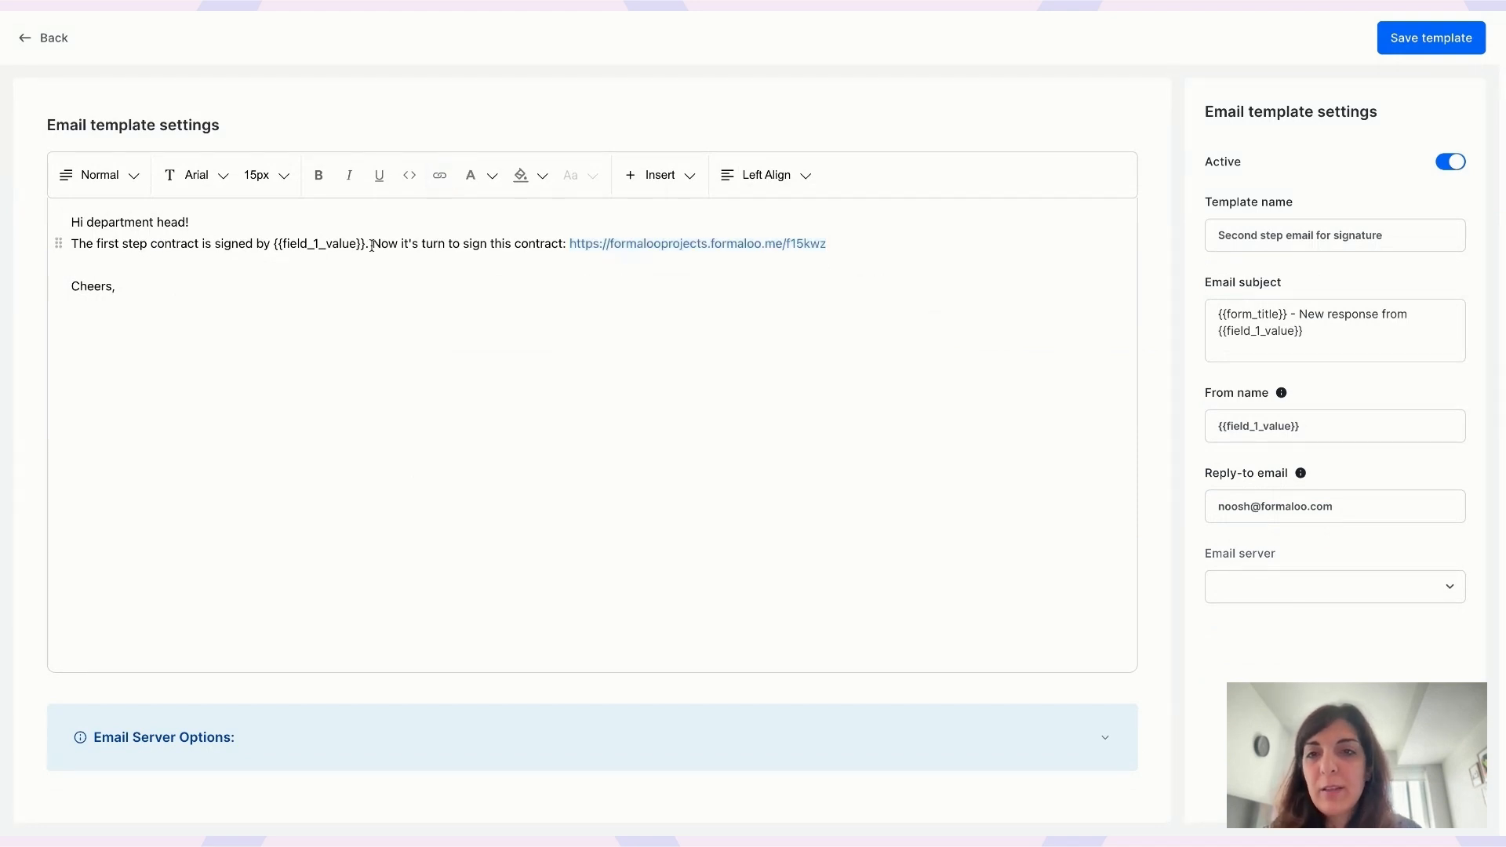
pyautogui.moveTo(372, 246); pyautogui.dragTo(563, 246)
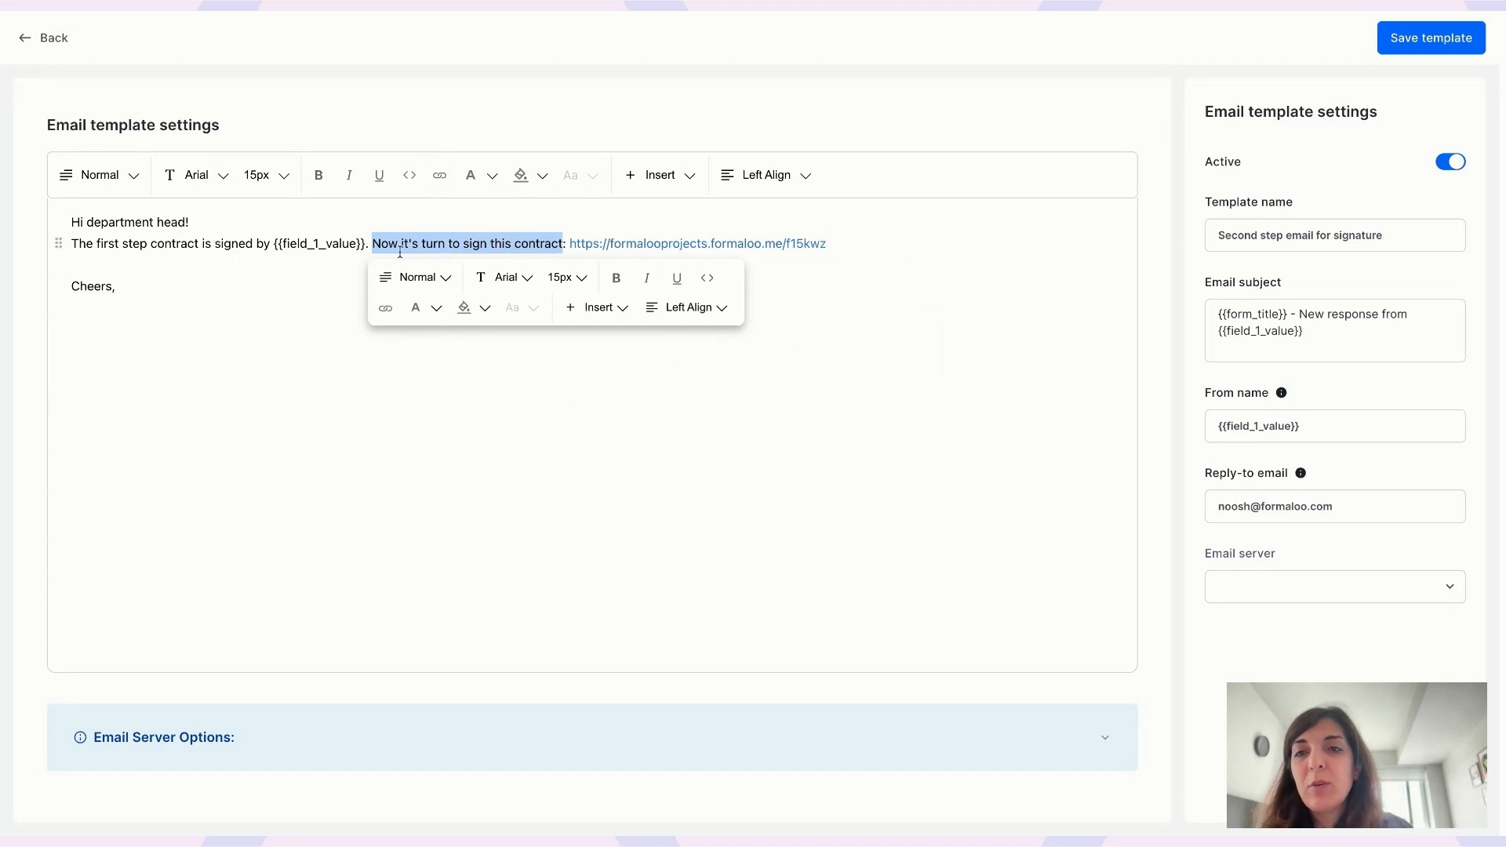
pyautogui.click(264, 265)
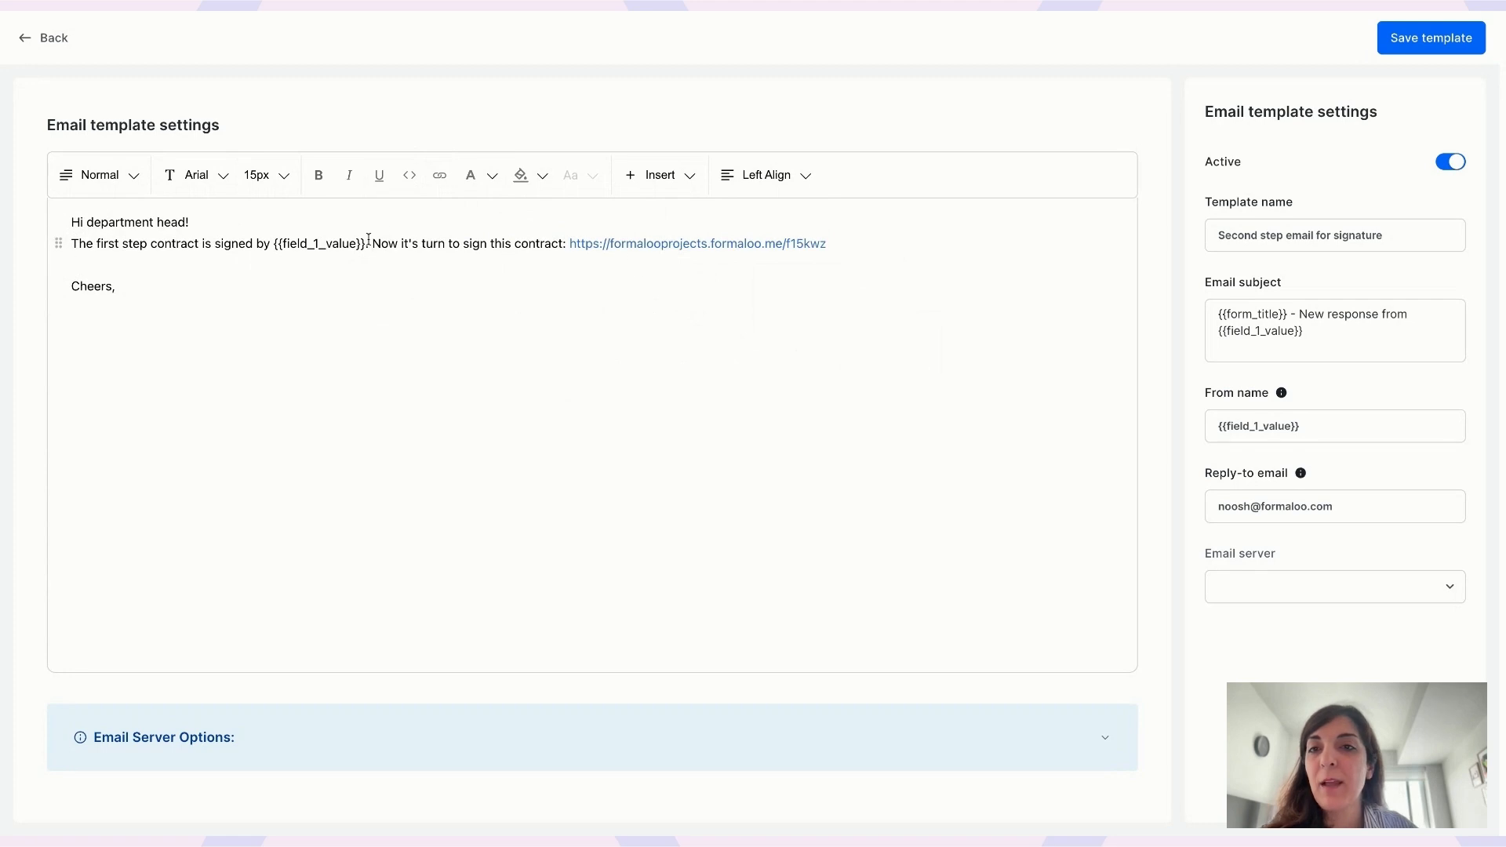
pyautogui.click(1439, 49)
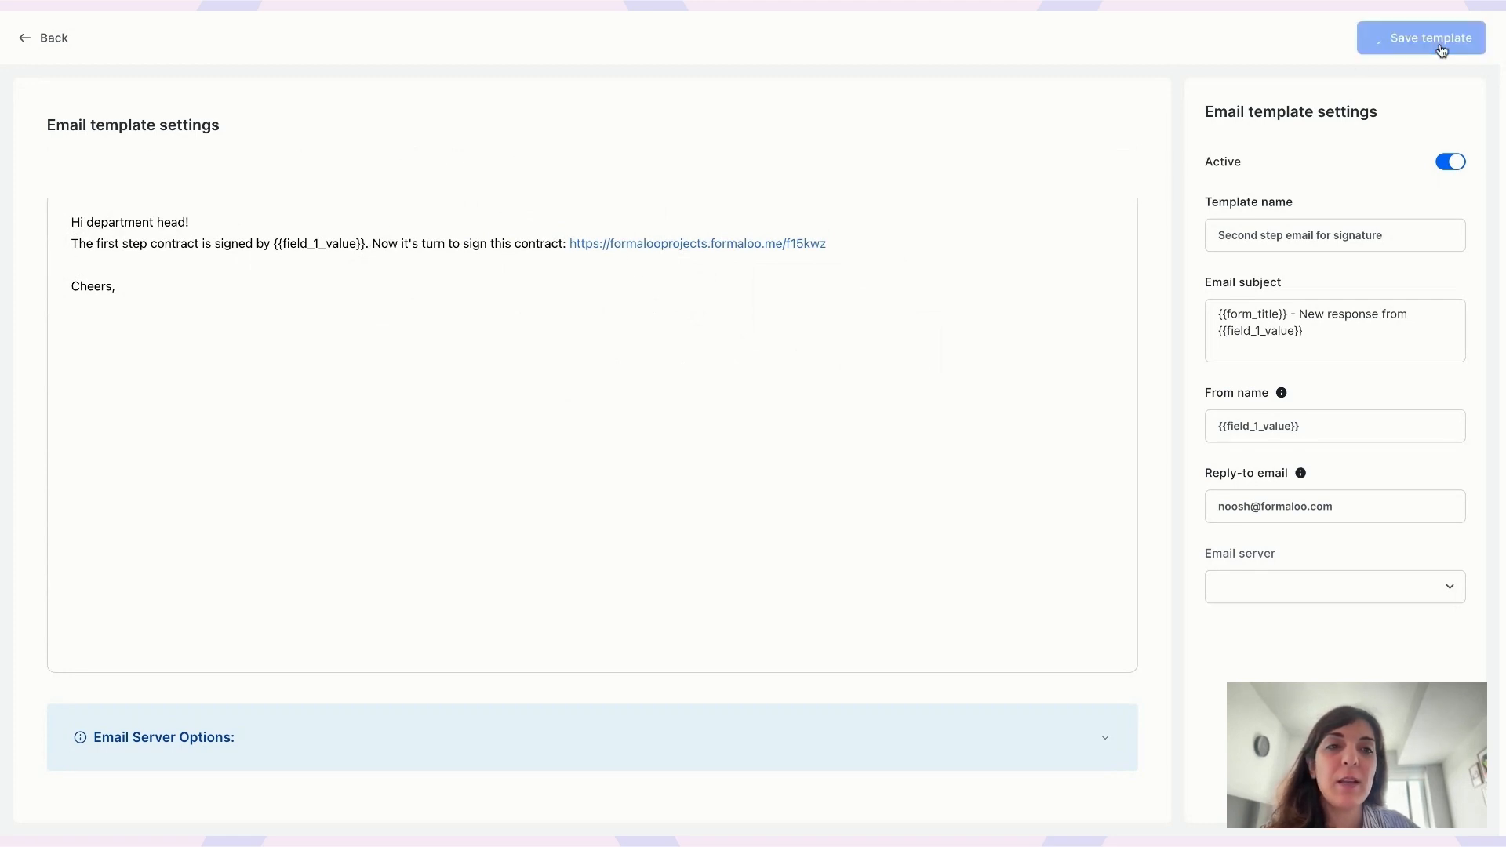
# - Leave the template editor and close the App Store to return to the form page
pyautogui.click(25, 52)
pyautogui.click(1111, 118)
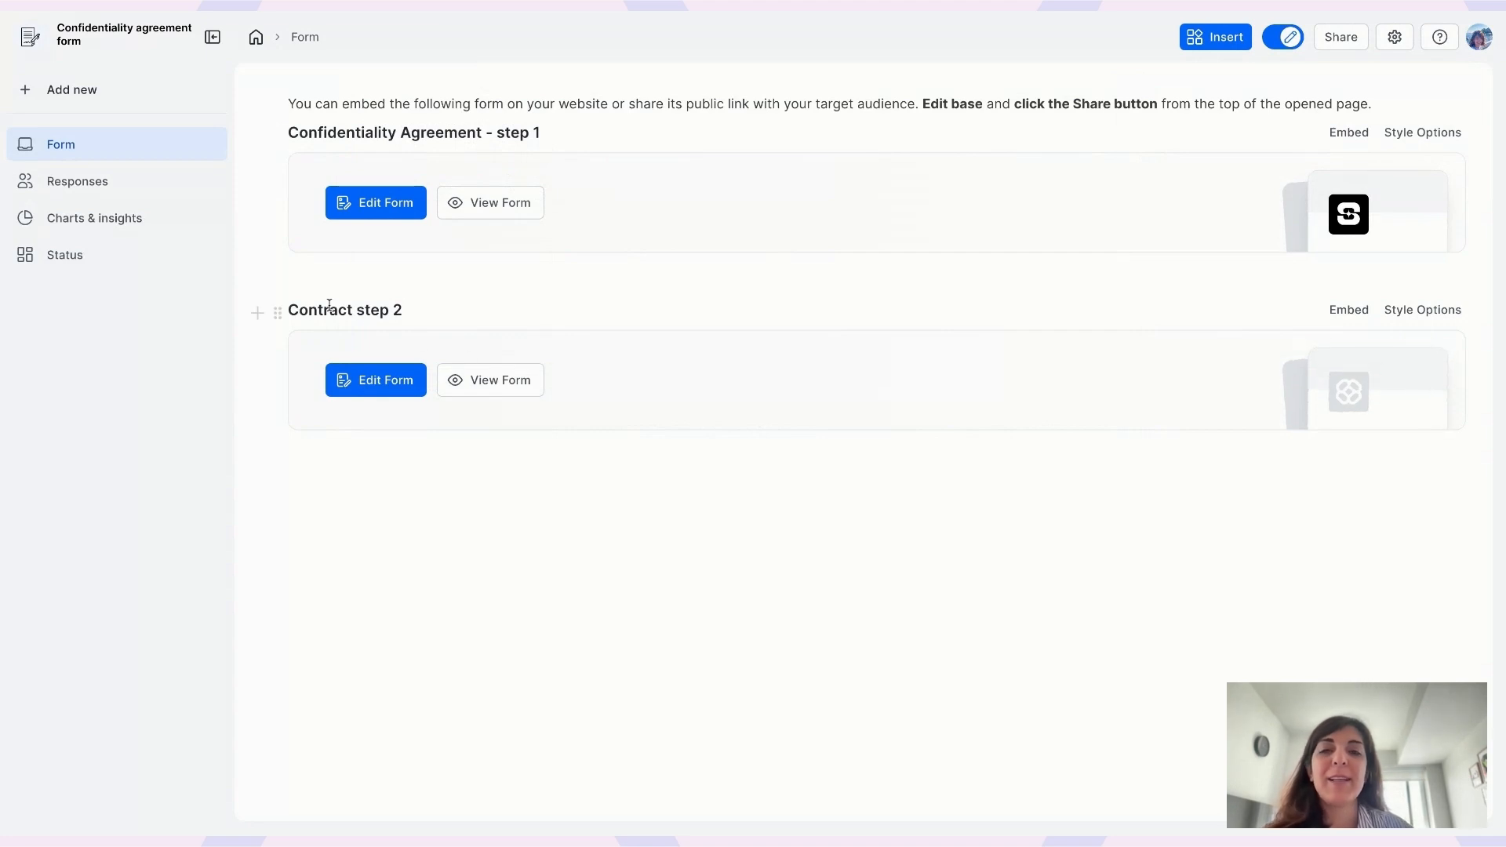
pyautogui.click(499, 316)
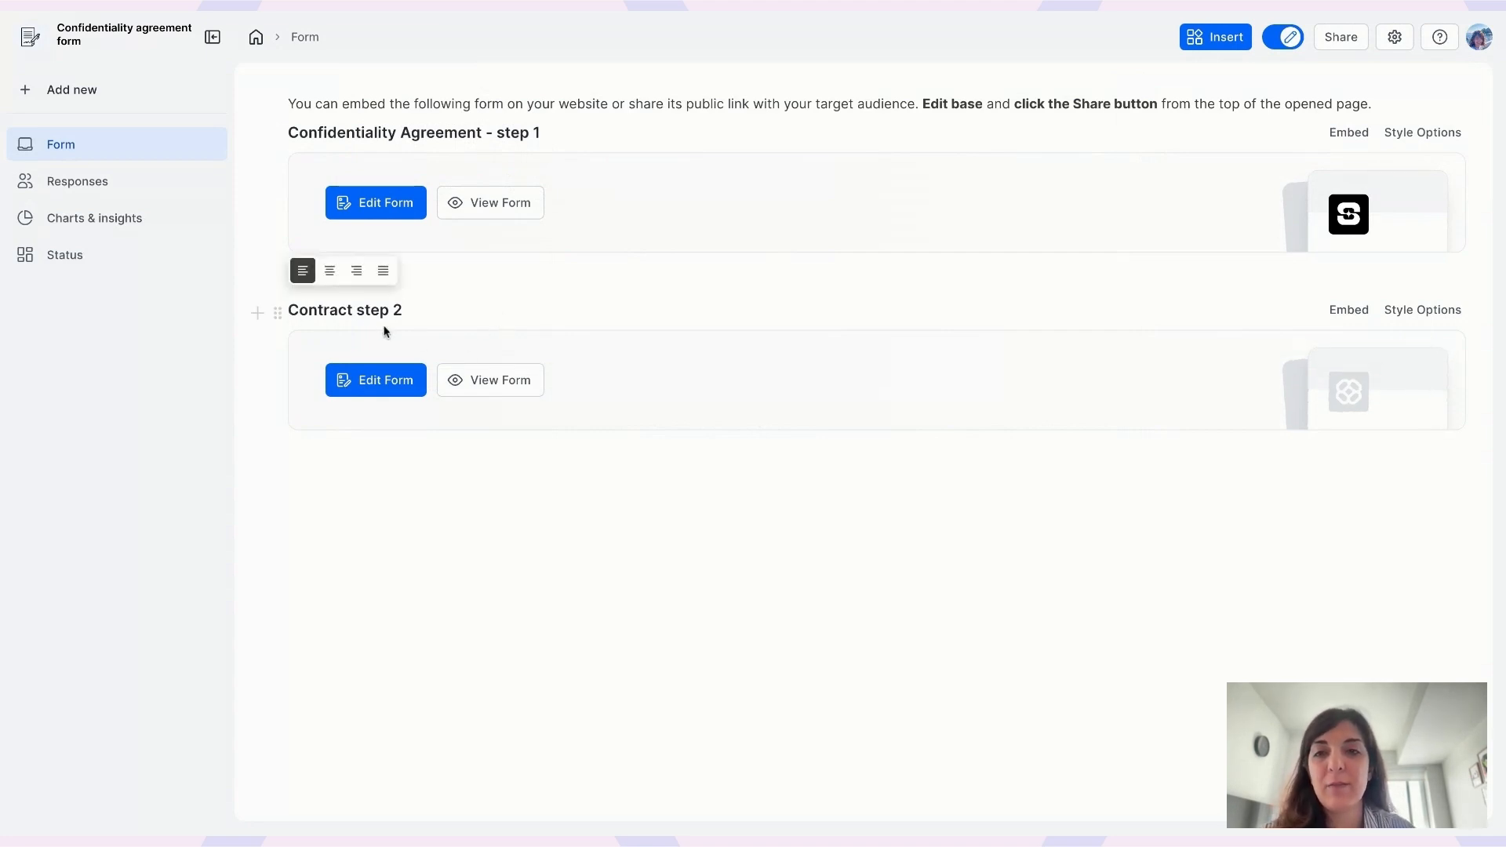